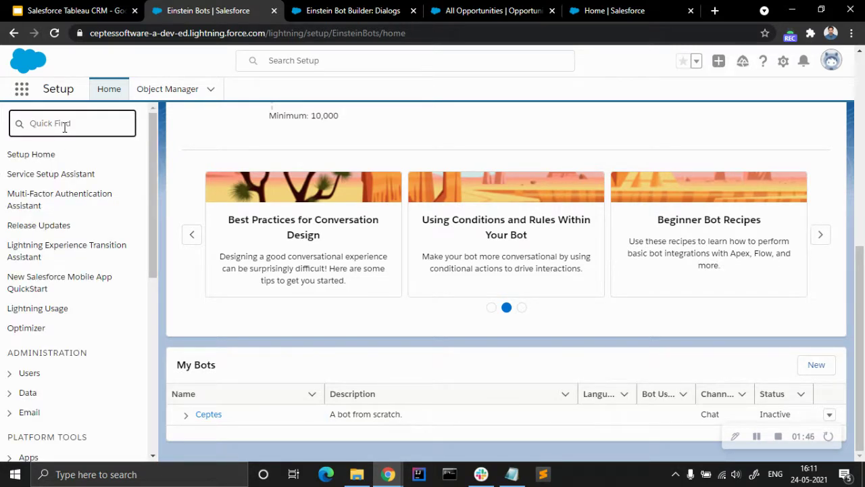
# - Find the All Sites setup page and open the Ceptes University site in its builder
pyautogui.write('all si')
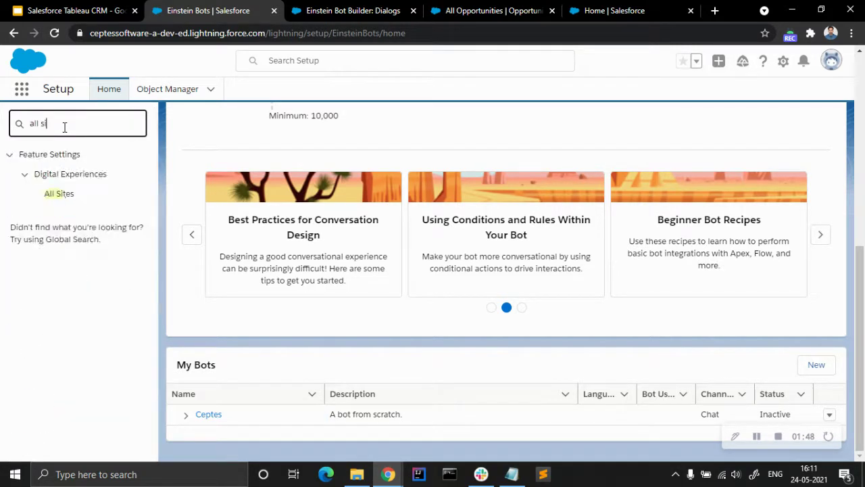
pyautogui.click(58, 195)
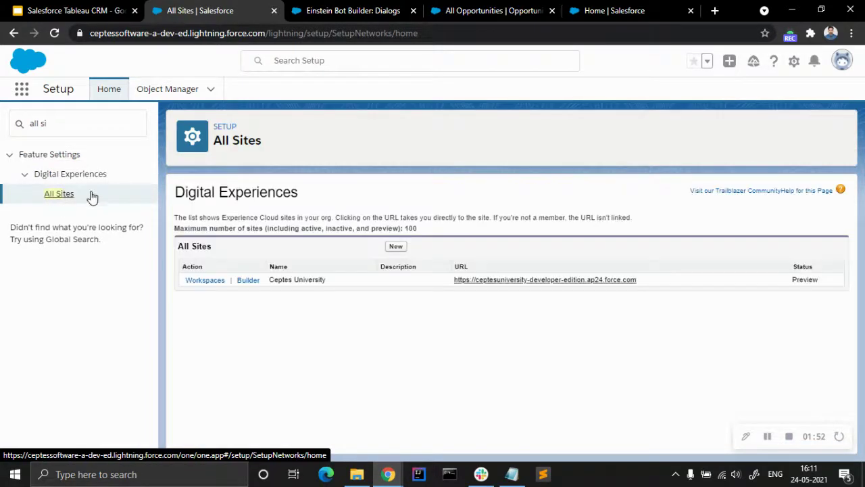
pyautogui.click(247, 281)
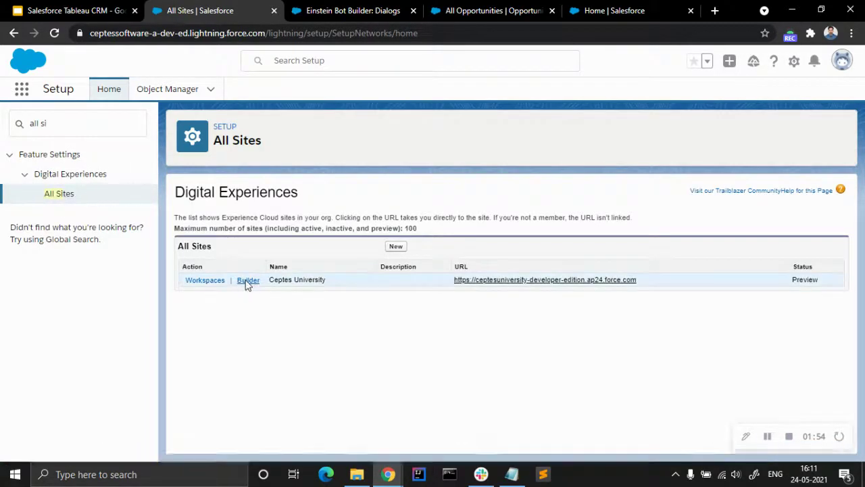
# - Back on the All Sites page, close the All Opportunities page and open the Service Console app with its Omni-Channel utility
pyautogui.click(190, 8)
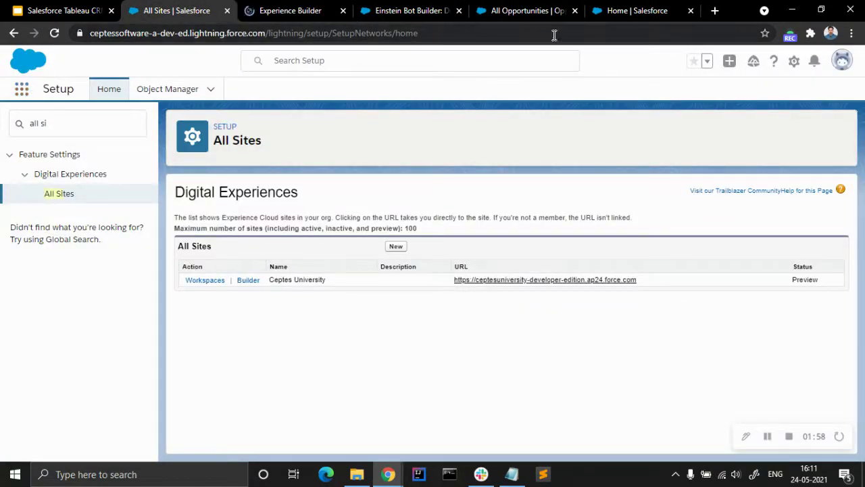
pyautogui.click(575, 10)
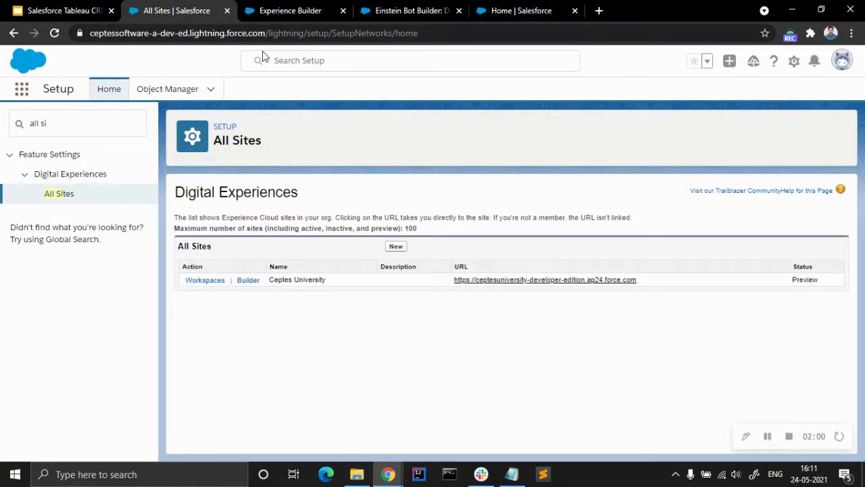
pyautogui.click(21, 89)
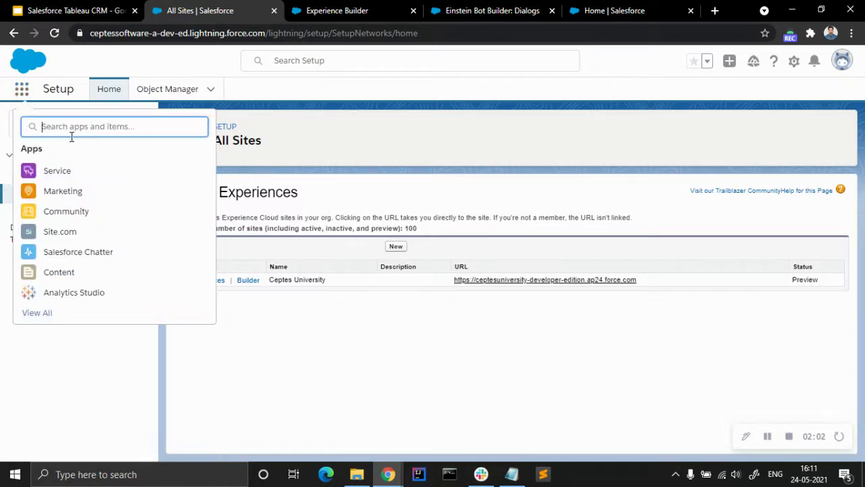
pyautogui.write('serv')
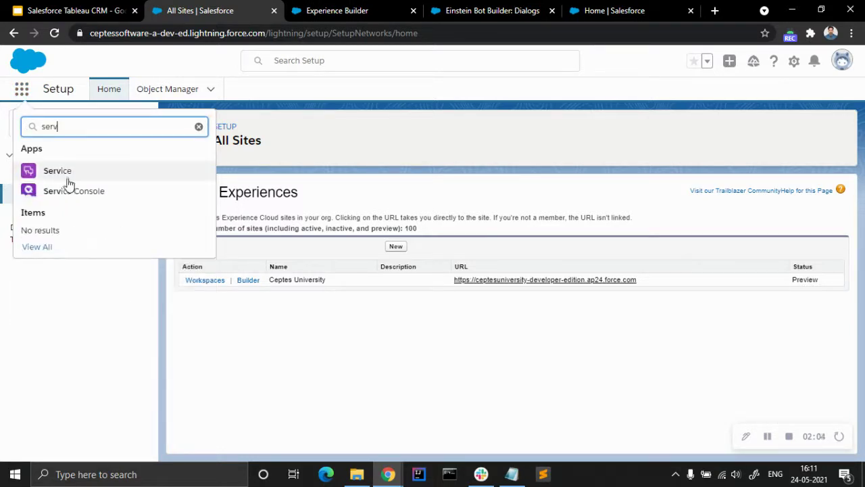
pyautogui.click(68, 192)
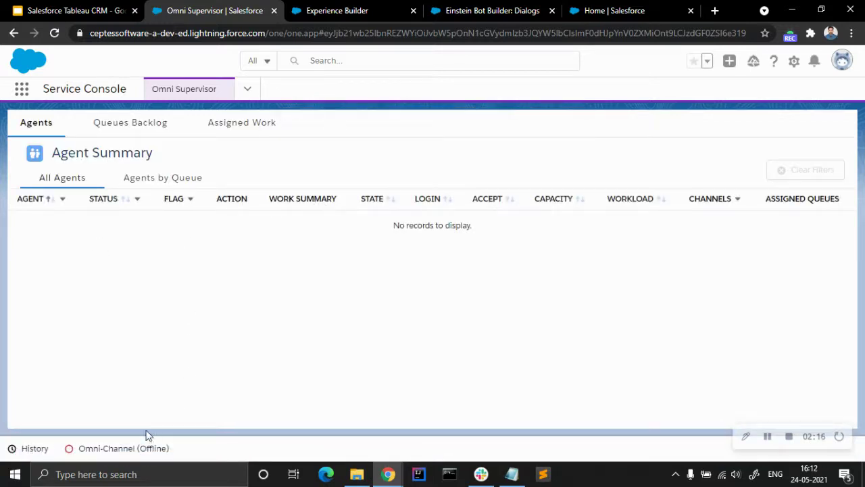
pyautogui.click(141, 450)
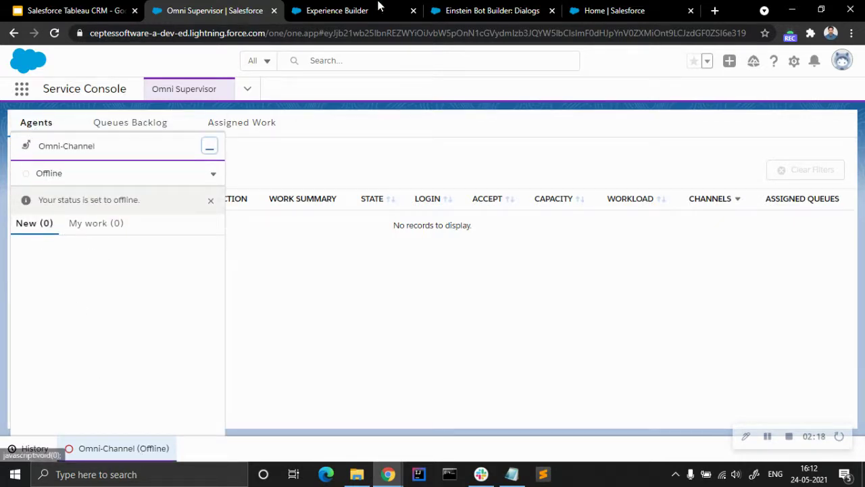
# - In the Ceptes bot, examine the Report a problem, Find a product, Welcome and Main Menu dialogs and their next steps
pyautogui.click(474, 8)
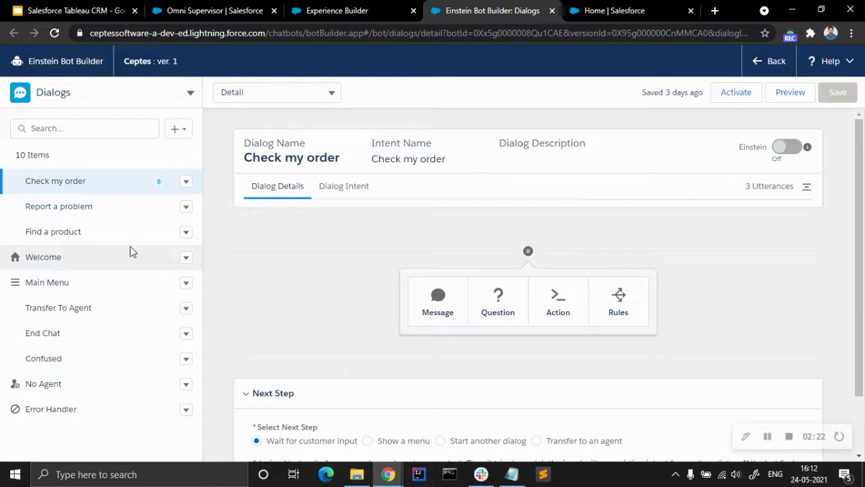
pyautogui.click(69, 210)
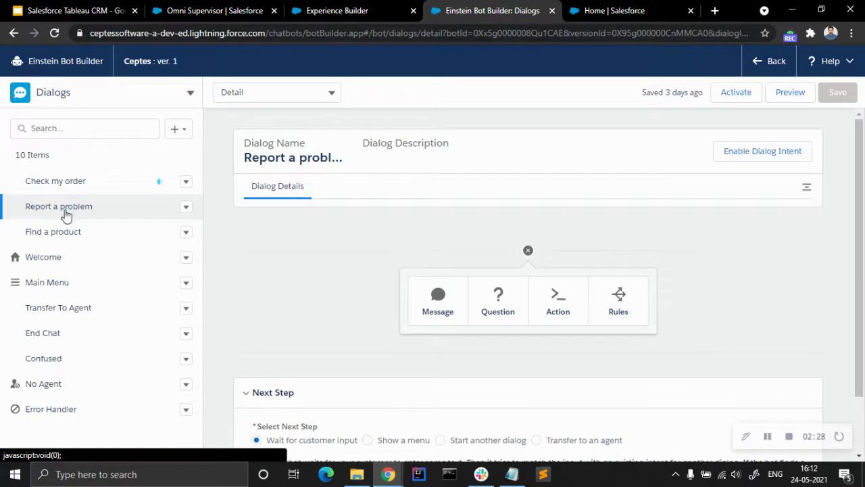
pyautogui.click(62, 236)
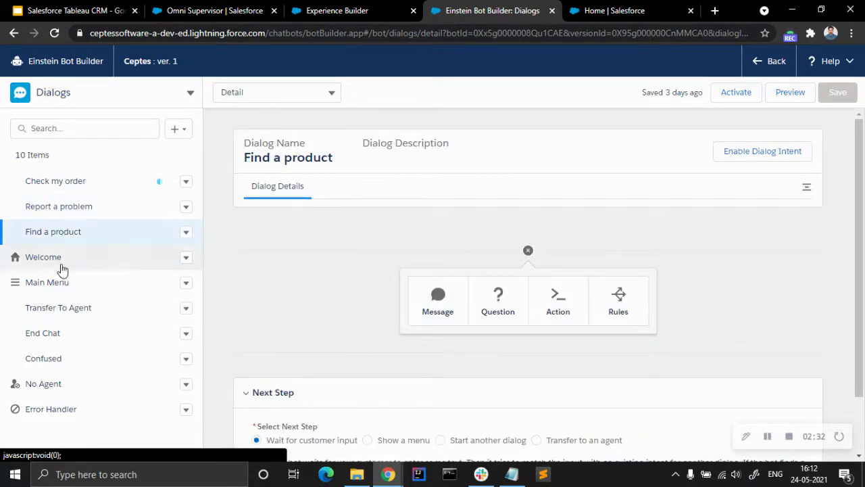
pyautogui.click(59, 268)
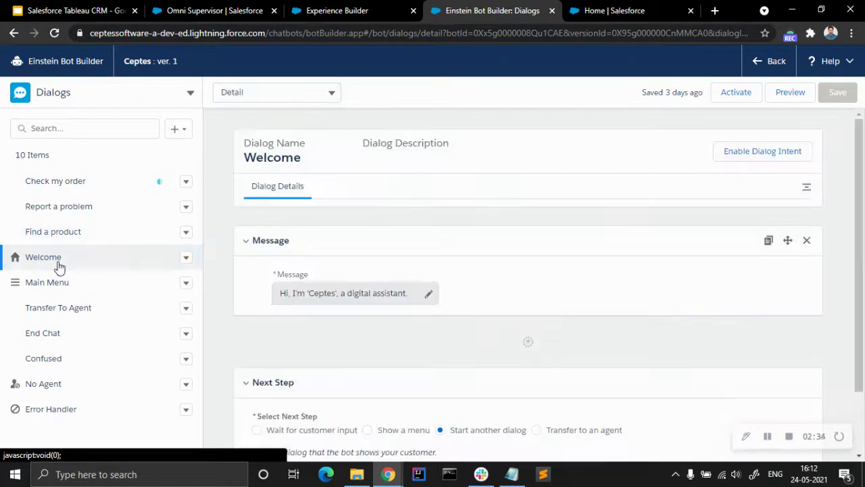
pyautogui.scroll(-1, 459, 209)
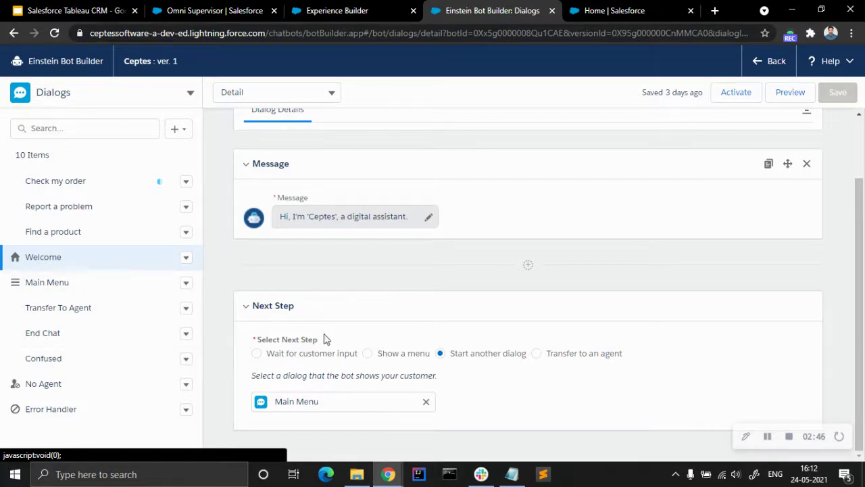
pyautogui.click(61, 287)
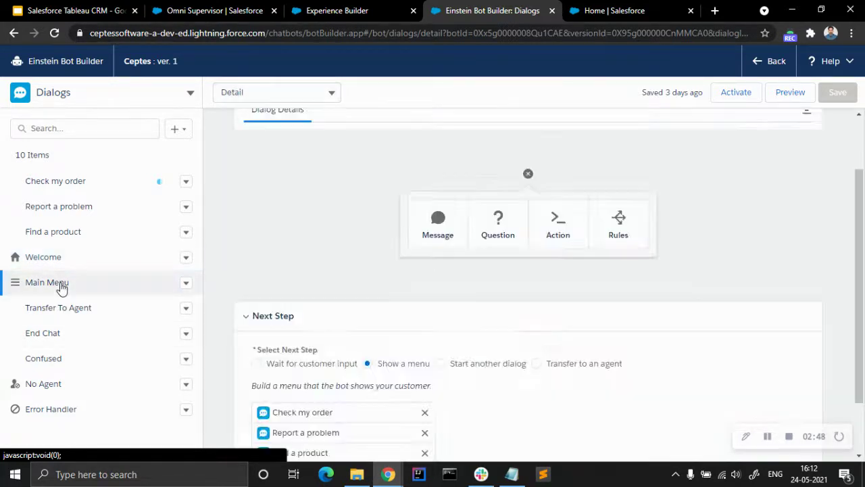
pyautogui.scroll(-2, 298, 250)
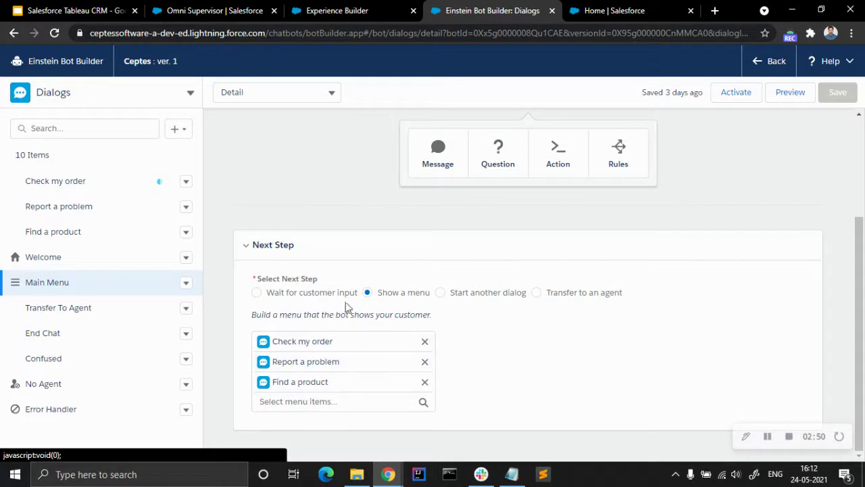
pyautogui.scroll(2, 477, 255)
pyautogui.scroll(-2, 433, 265)
# - Start a new dialog from the Main Menu's menu items and name it Cancel my subscription
pyautogui.click(315, 401)
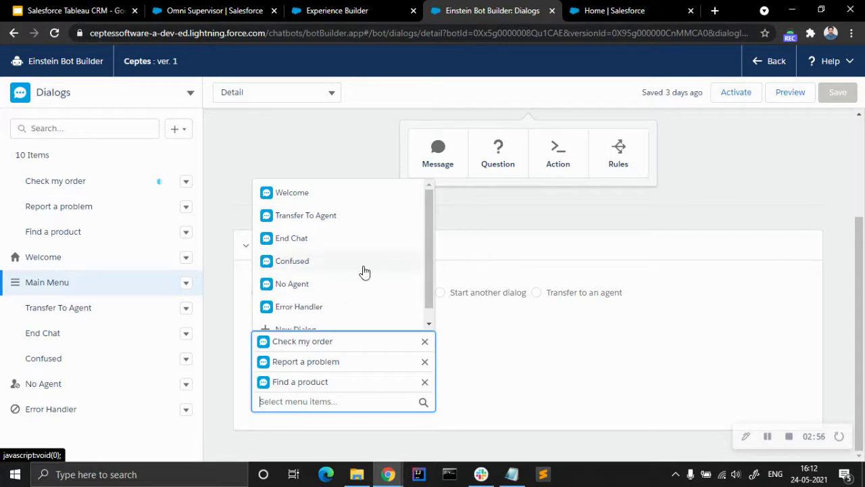
pyautogui.scroll(-1, 361, 270)
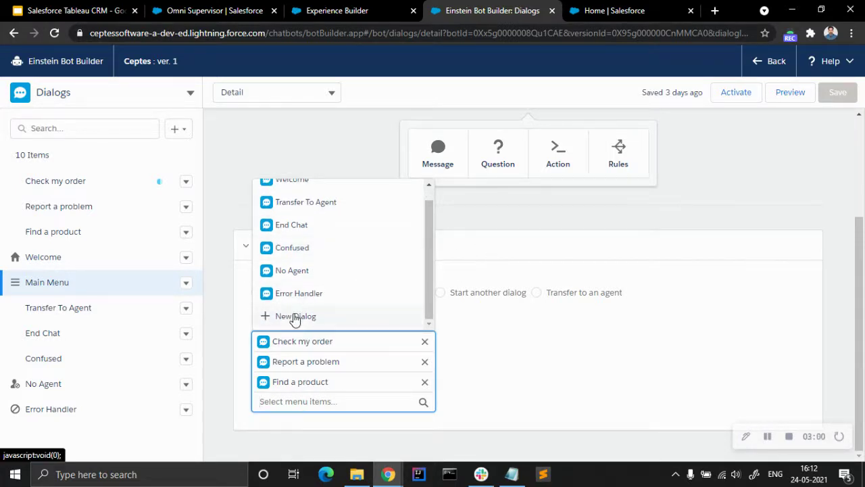
pyautogui.scroll(1, 321, 291)
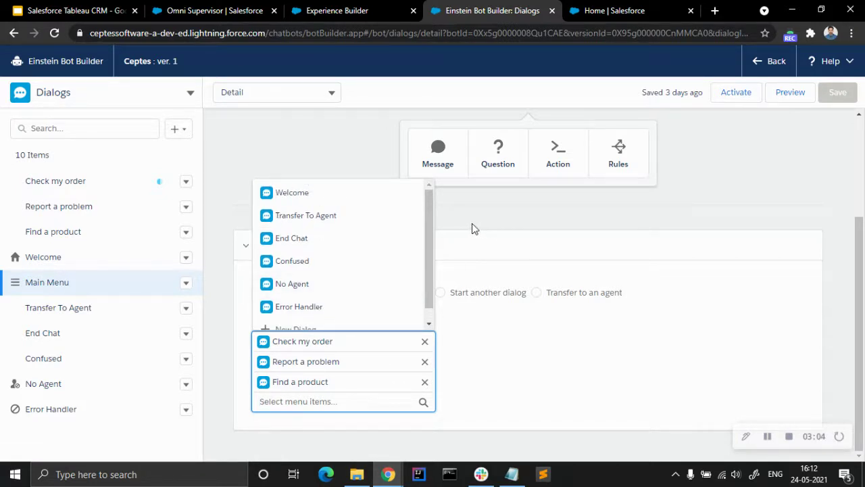
pyautogui.scroll(-1, 396, 258)
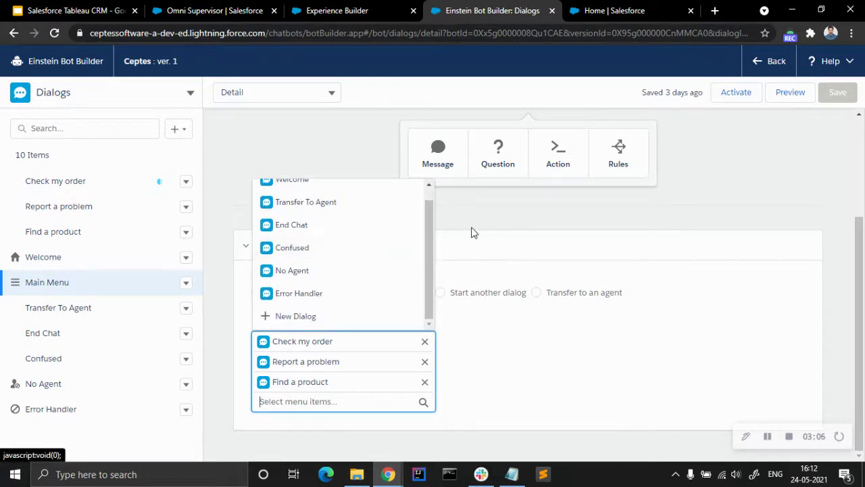
pyautogui.click(309, 320)
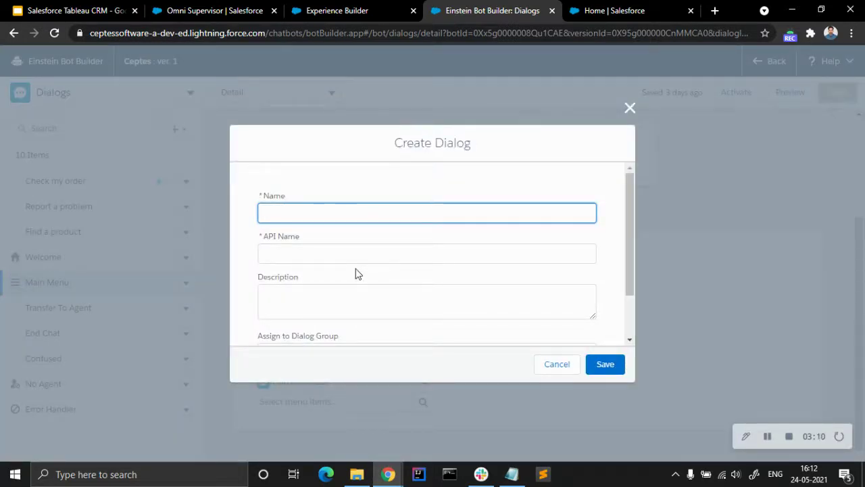
pyautogui.write('Cancel ')
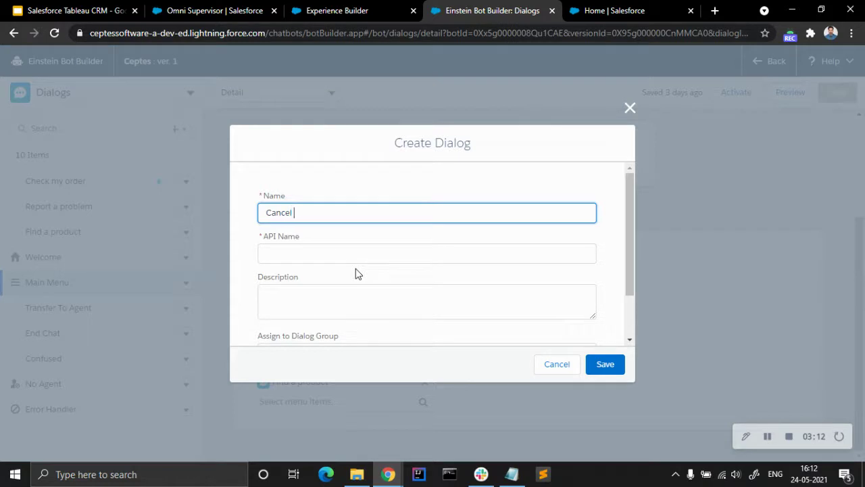
pyautogui.write('my subscription')
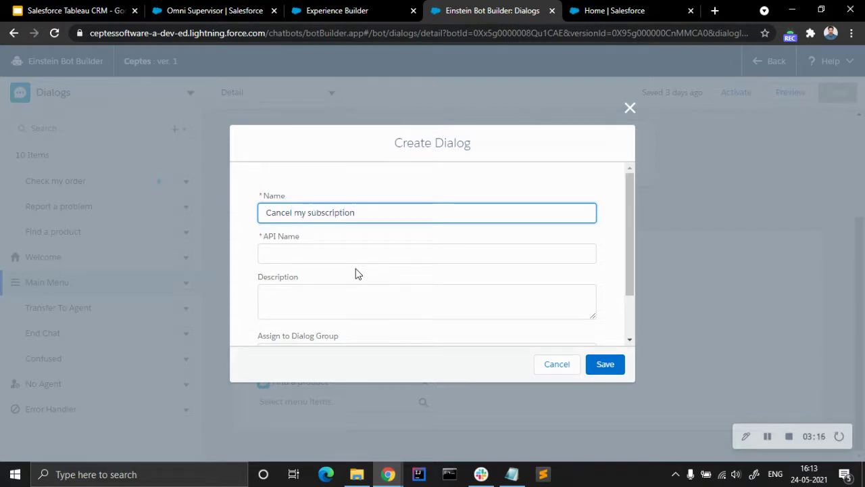
pyautogui.click(399, 193)
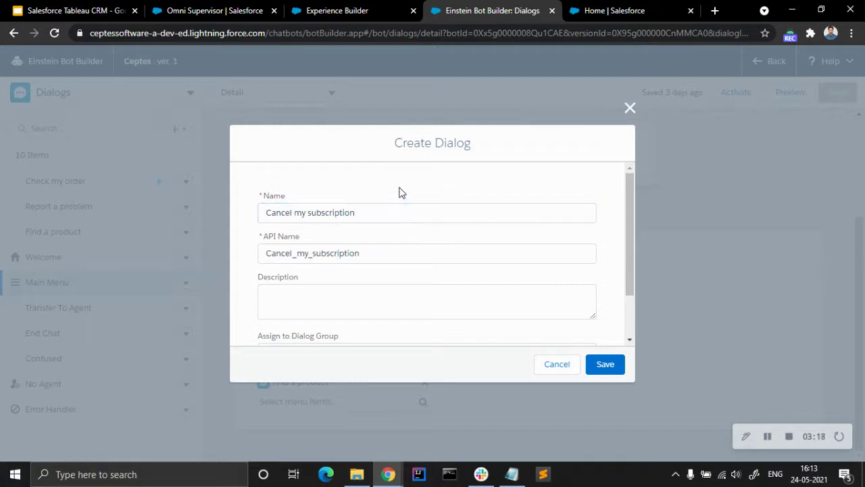
# - Keep the new dialog's group at none, toggle Show in Bot Options Menu, and save the dialog
pyautogui.scroll(-1, 334, 294)
pyautogui.click(329, 295)
pyautogui.click(327, 295)
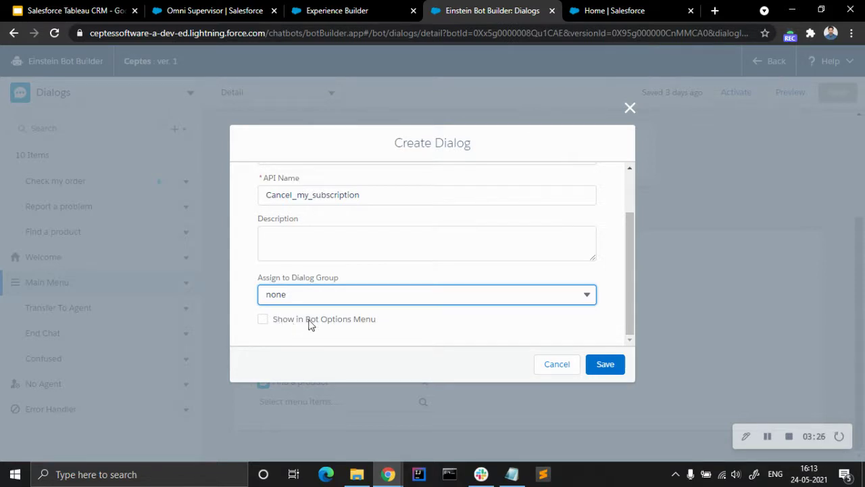
pyautogui.click(351, 321)
pyautogui.click(591, 368)
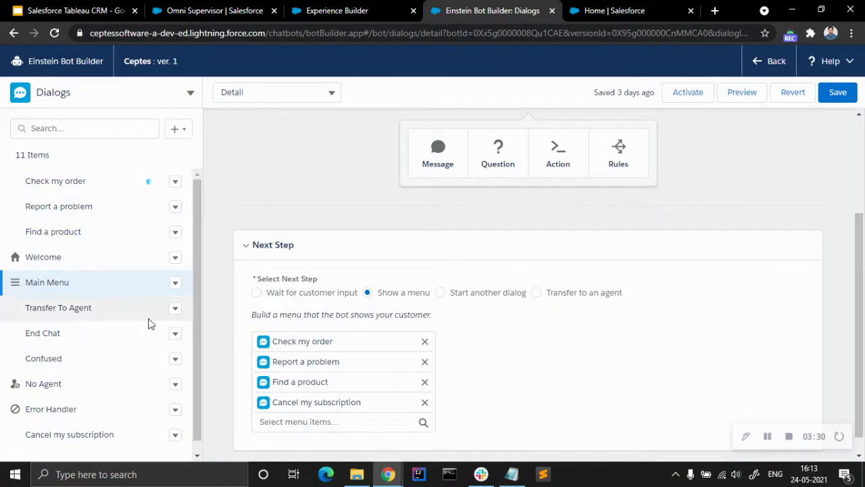
# - Save the Ceptes bot's updated Main Menu and activate the bot
pyautogui.scroll(-1, 101, 358)
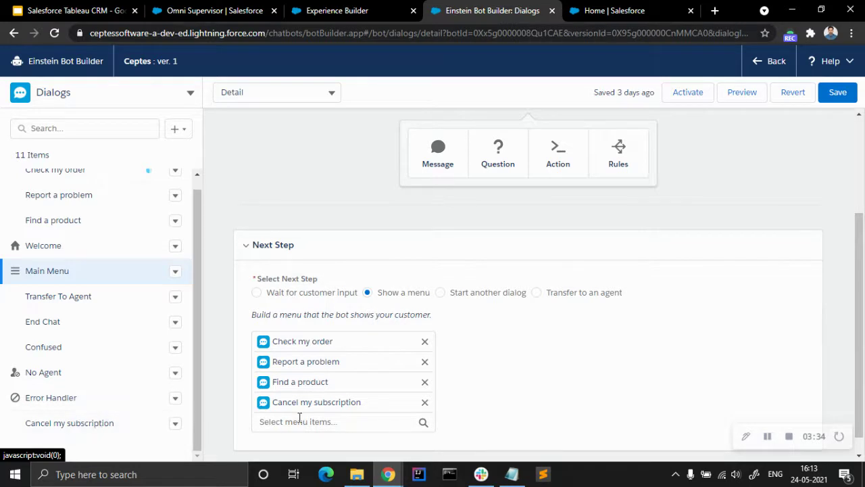
pyautogui.click(838, 92)
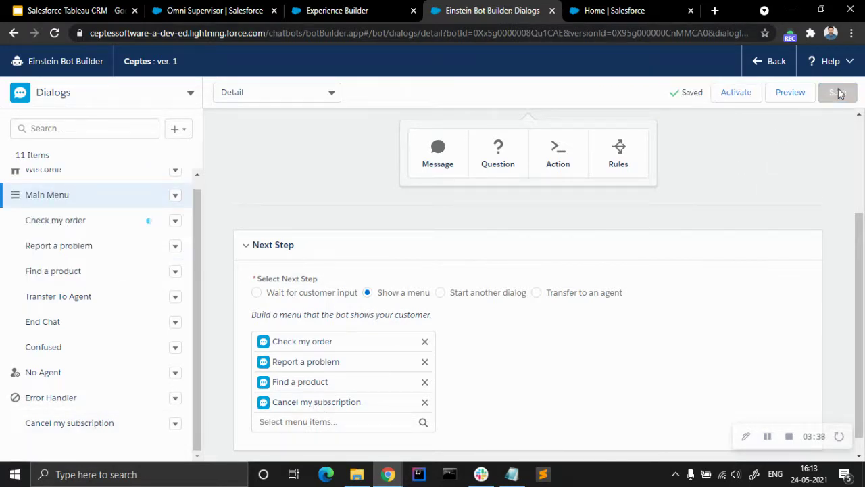
pyautogui.click(726, 96)
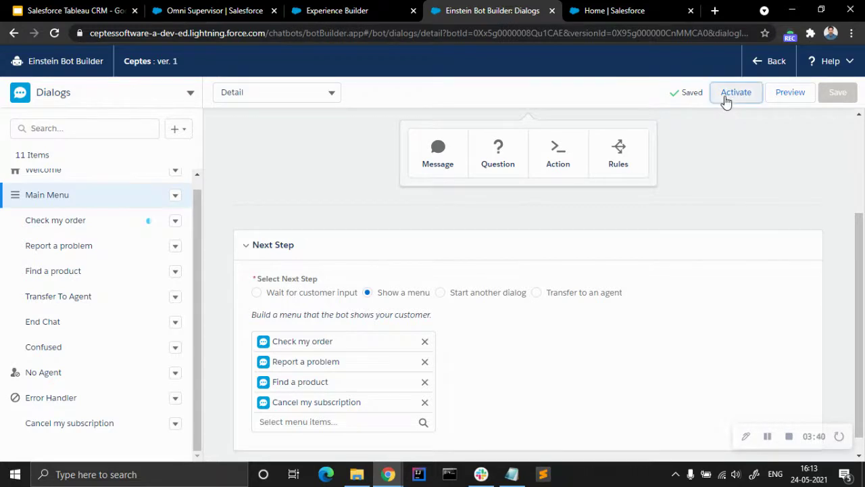
# - Check the agent button on the Experience Builder site, then set the Omni-Channel status in the Service Console to Available - Chat
pyautogui.click(321, 8)
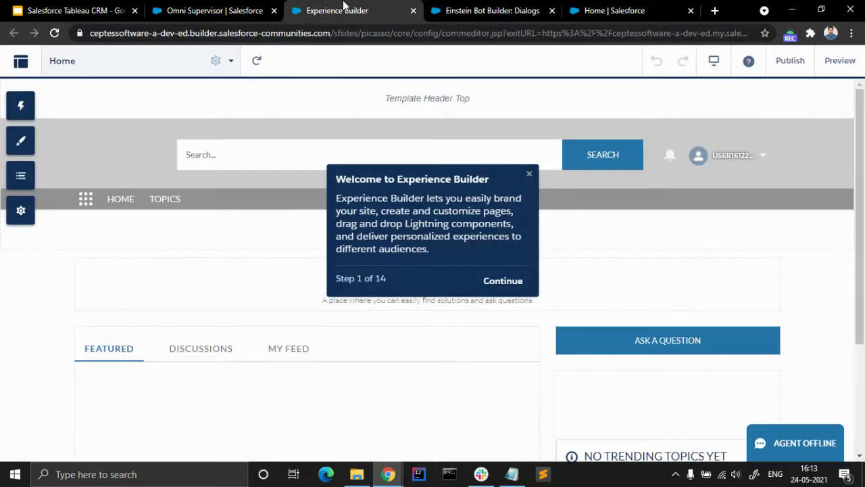
pyautogui.click(230, 8)
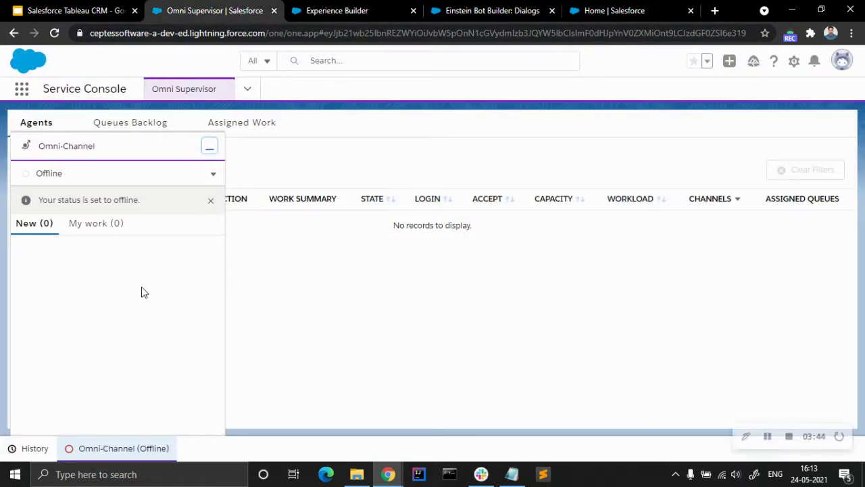
pyautogui.click(212, 175)
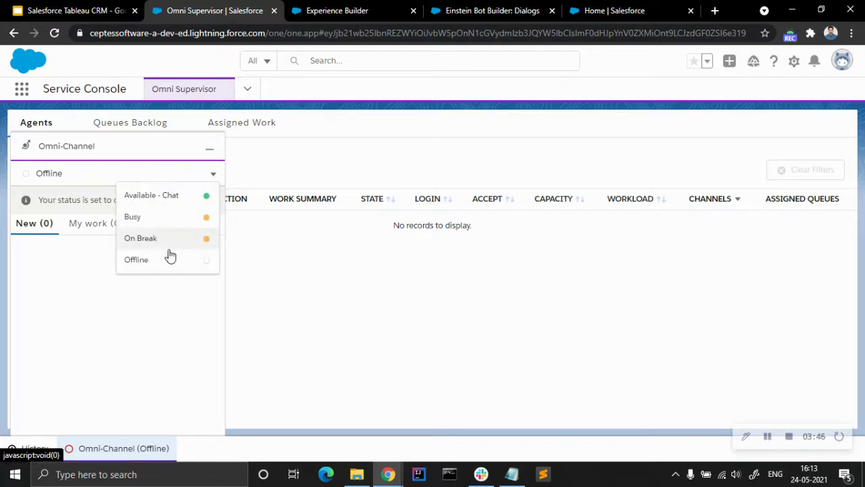
pyautogui.click(174, 198)
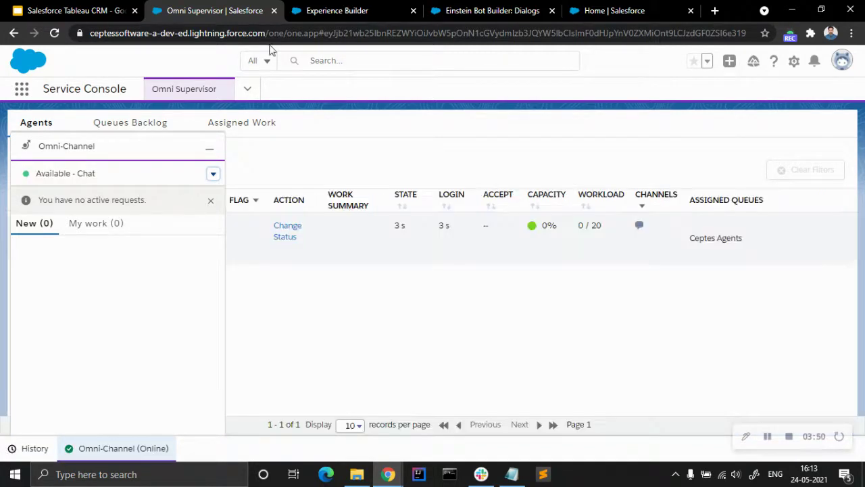
# - Return to the site in Experience Builder and reload it to refresh the chat button
pyautogui.click(334, 10)
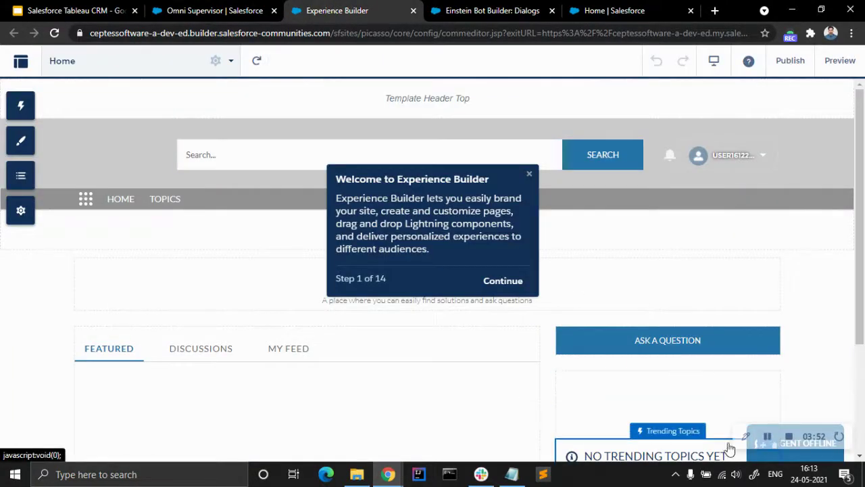
pyautogui.click(54, 32)
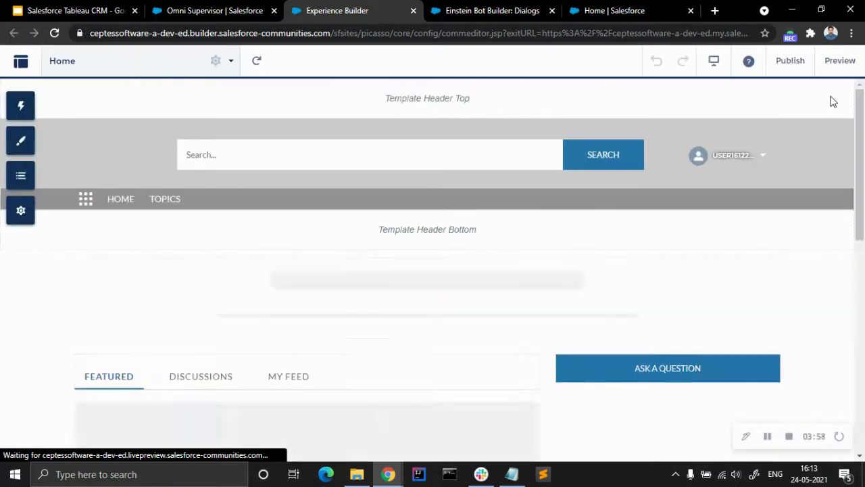
# - Preview the Experience Builder site and start a Chat with an Expert session, using test as the pre-chat subject
pyautogui.click(840, 62)
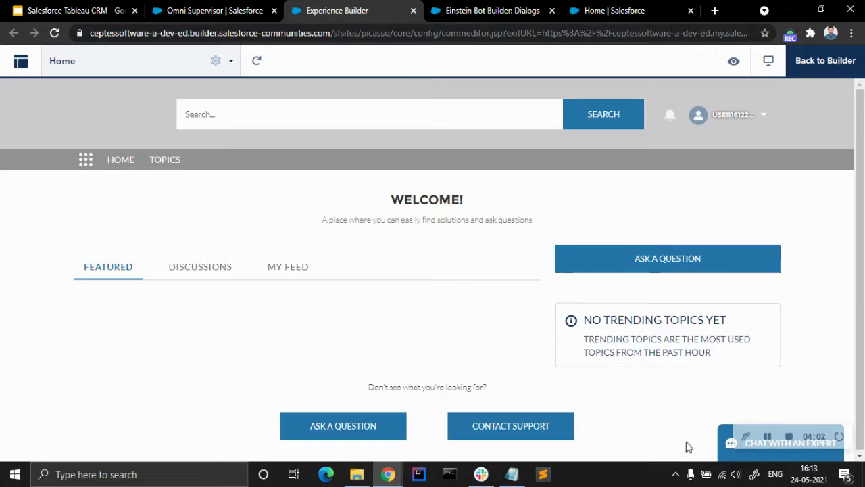
pyautogui.click(725, 451)
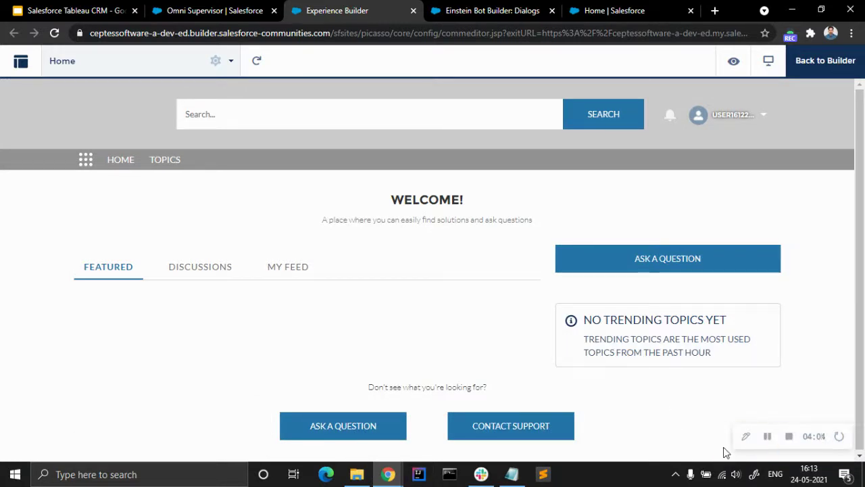
pyautogui.click(712, 305)
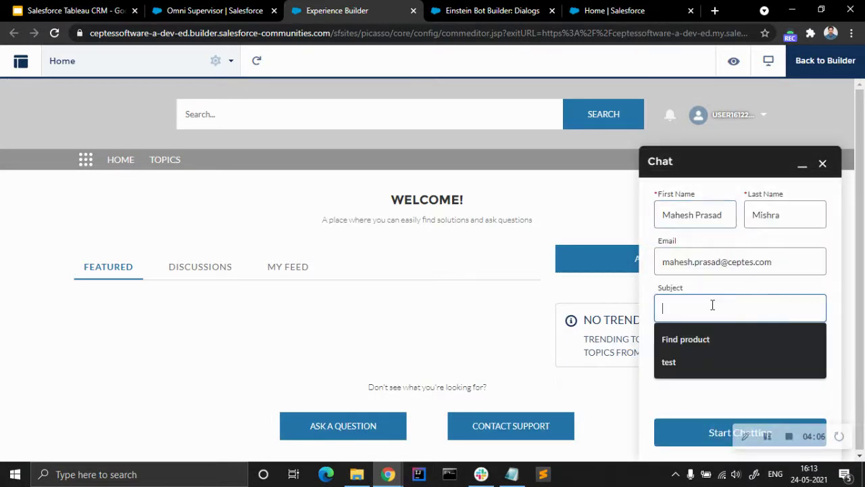
pyautogui.click(691, 362)
pyautogui.click(699, 353)
pyautogui.click(687, 385)
pyautogui.click(679, 432)
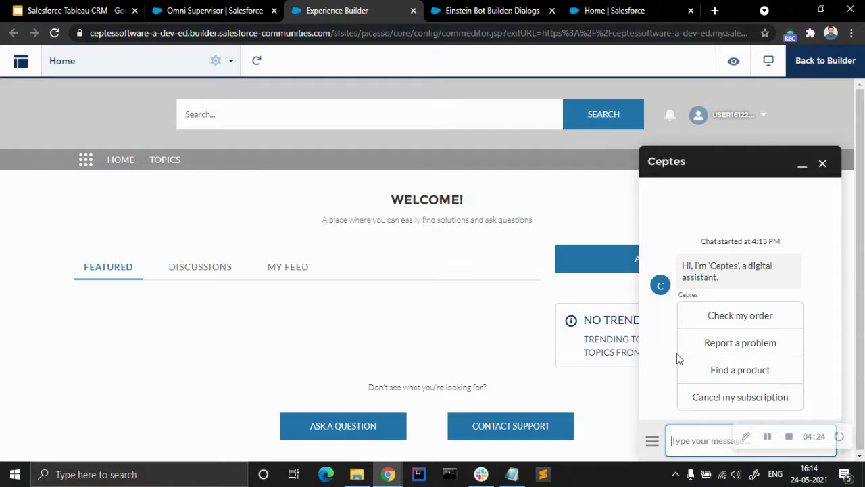
# - End the test chat with the Ceptes bot and close the chat window
pyautogui.click(824, 165)
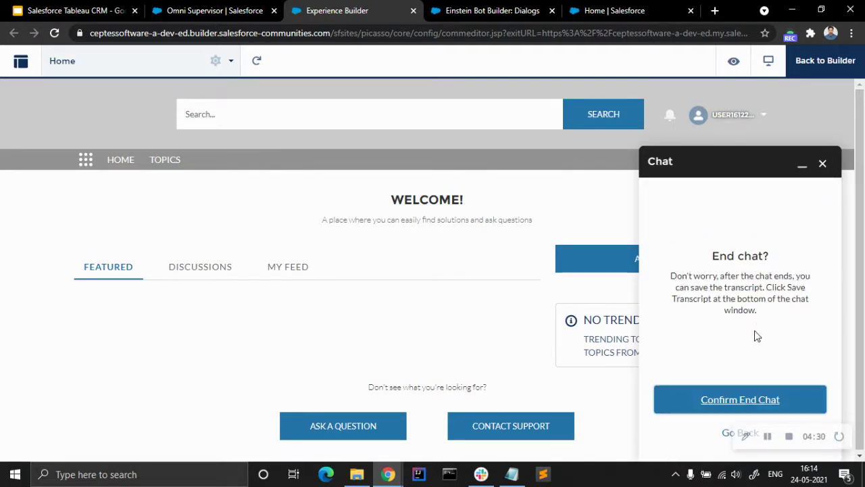
pyautogui.click(741, 400)
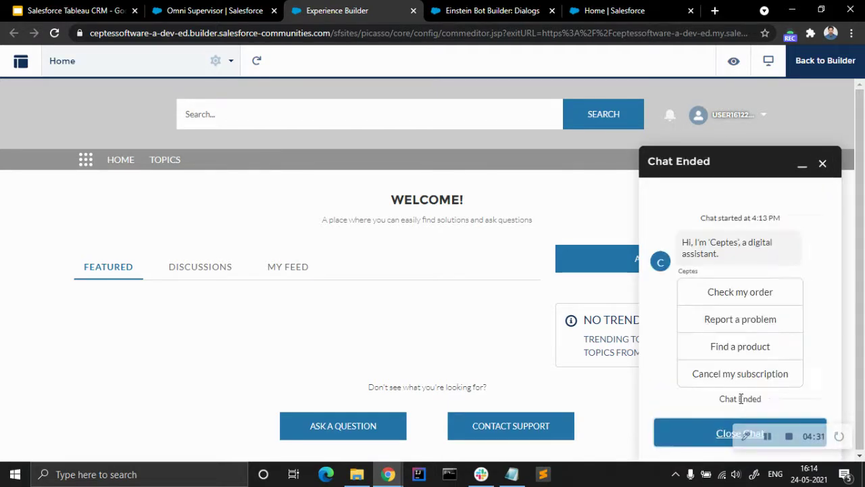
pyautogui.click(717, 436)
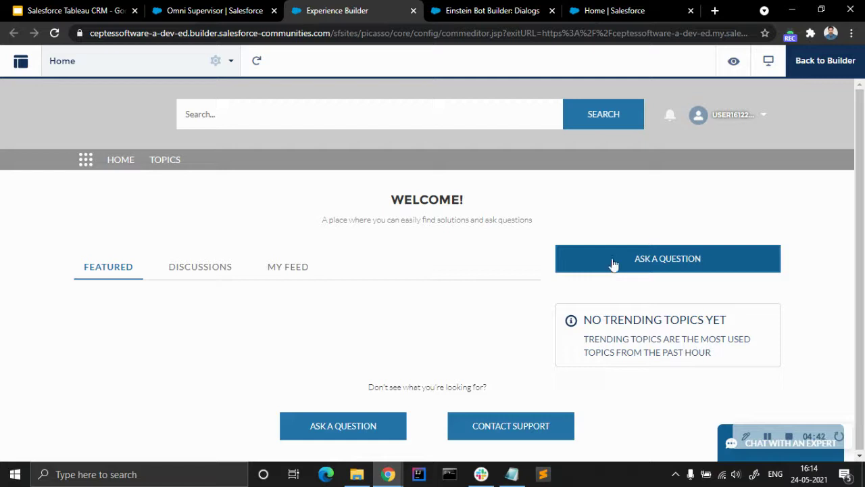
# - Switch to the Service Console and set the agent's Omni-Channel status to offline
pyautogui.click(223, 11)
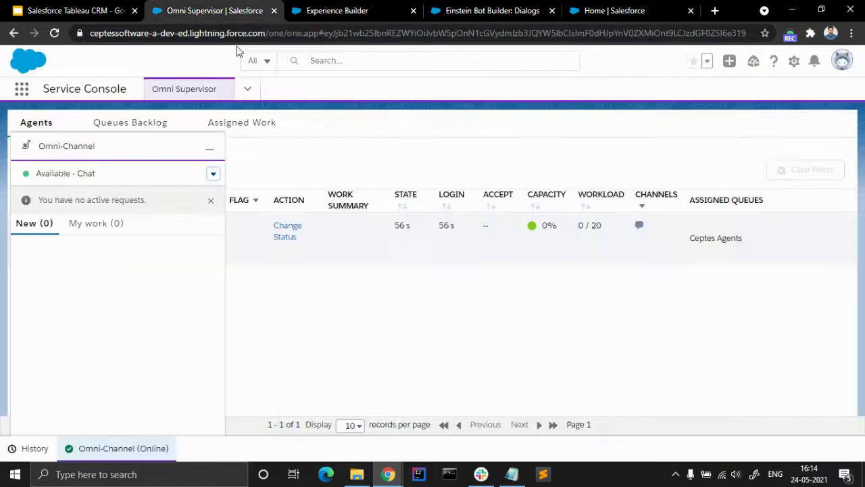
pyautogui.click(213, 174)
pyautogui.click(150, 261)
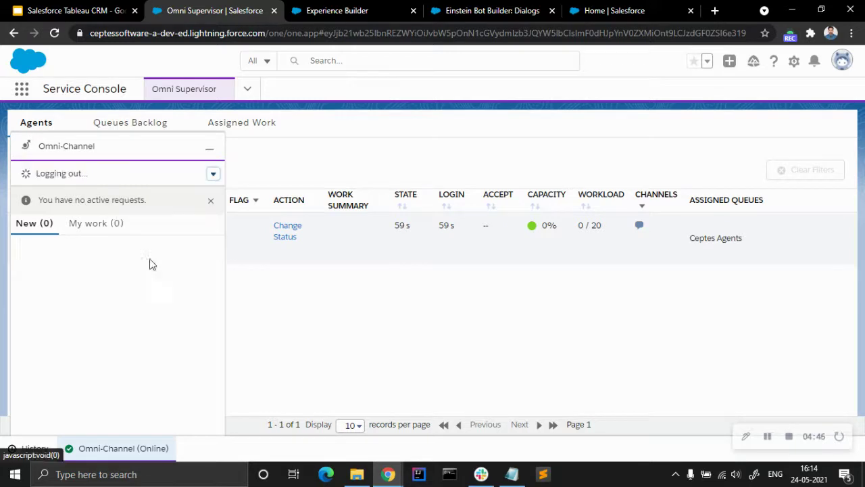
# - Return to Einstein Bot Builder, open the Check my order dialog, and deactivate the bot for editing
pyautogui.click(327, 11)
pyautogui.click(484, 10)
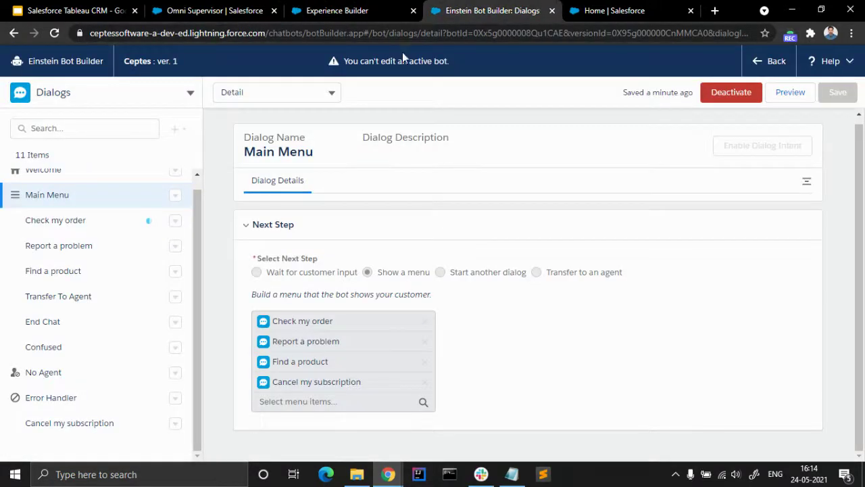
pyautogui.scroll(1, 113, 307)
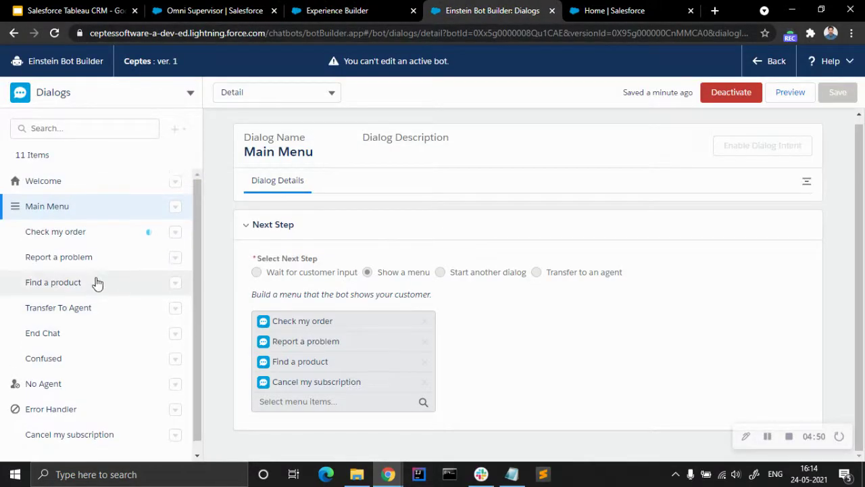
pyautogui.click(94, 242)
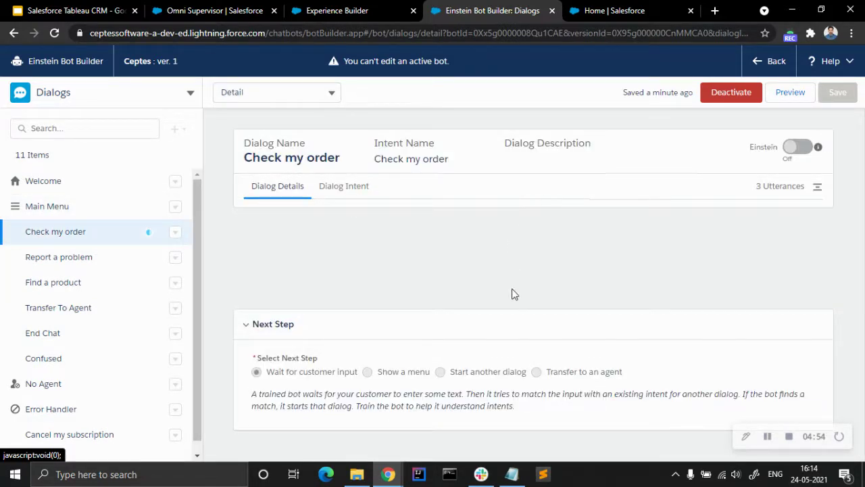
pyautogui.click(738, 92)
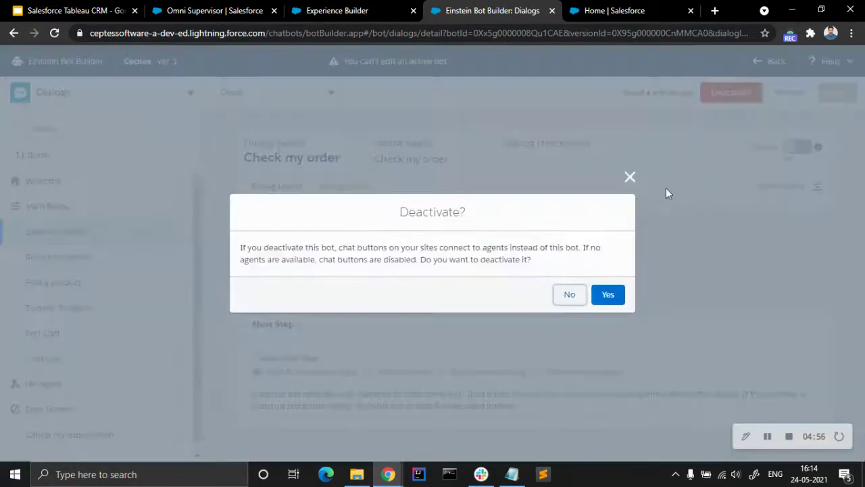
pyautogui.click(601, 299)
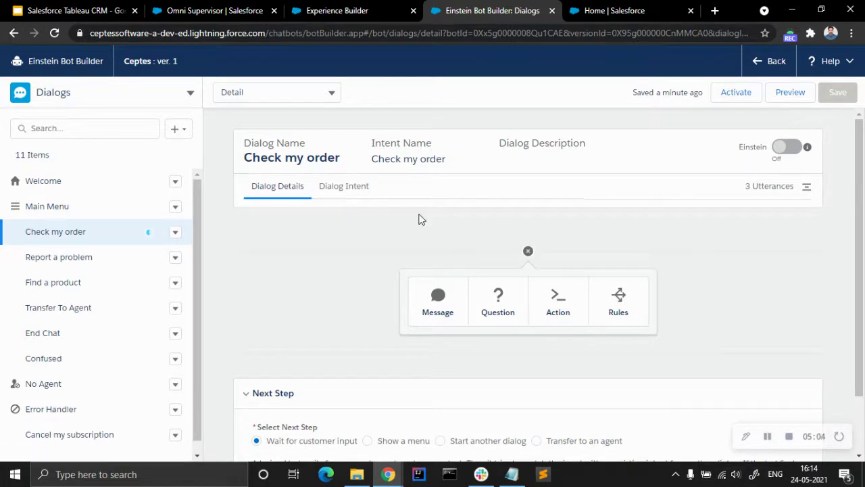
# - Review the Check my order dialog's intent settings, including its intent sets and list of utterances
pyautogui.click(342, 196)
pyautogui.scroll(-3, 424, 340)
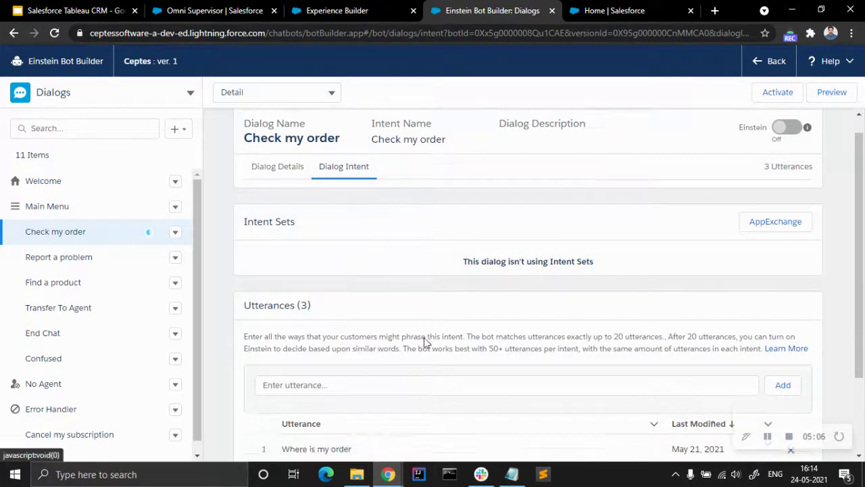
pyautogui.scroll(3, 369, 305)
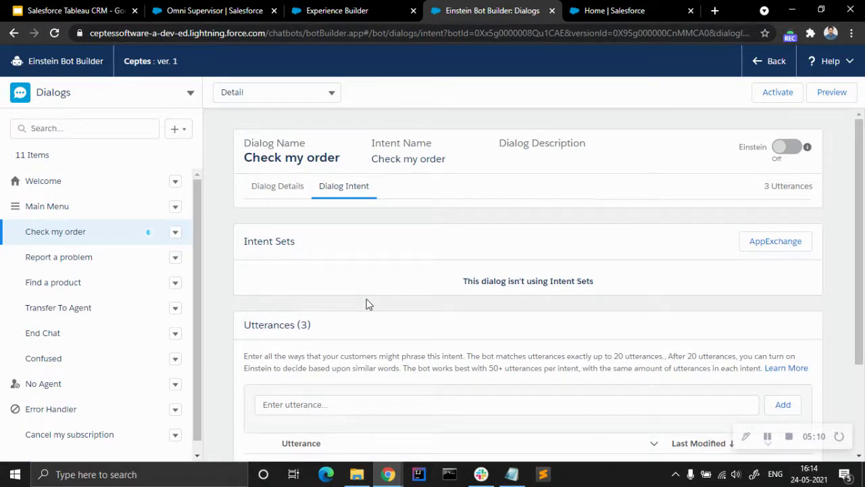
pyautogui.scroll(-3, 368, 302)
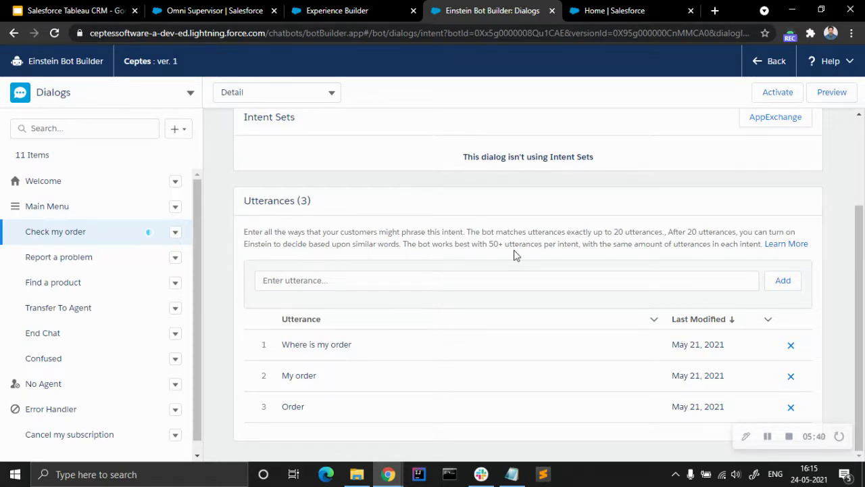
pyautogui.scroll(3, 504, 282)
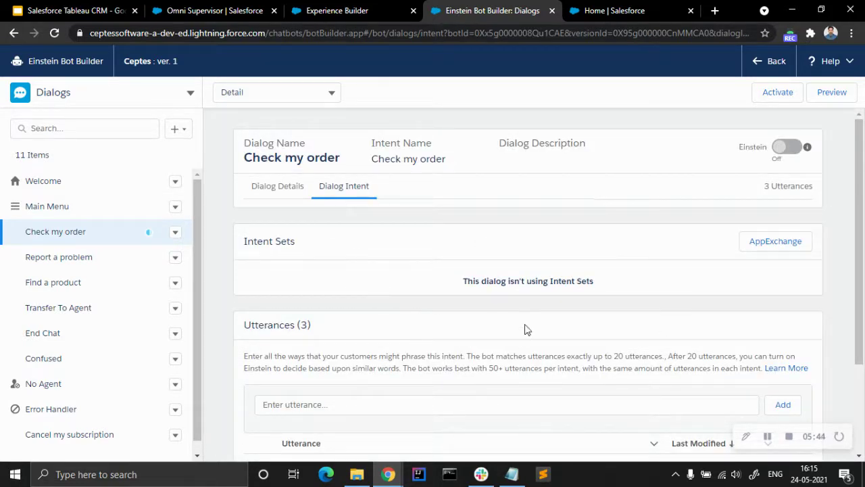
pyautogui.scroll(-2, 523, 332)
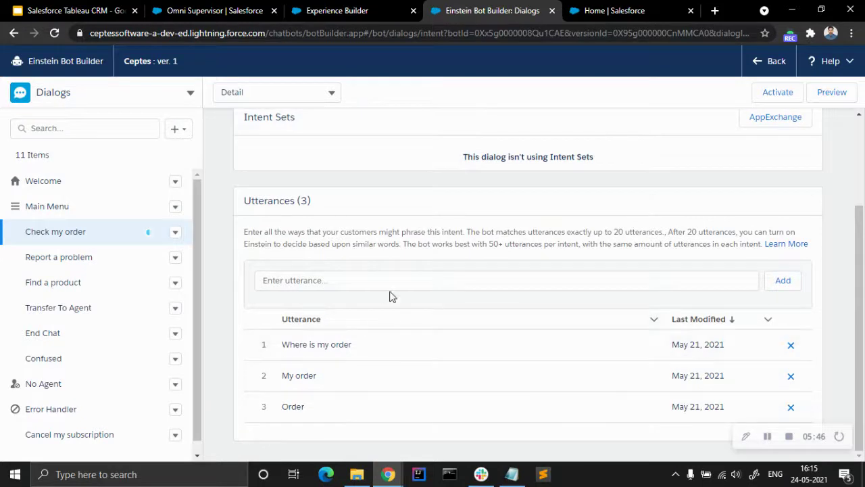
pyautogui.scroll(2, 381, 309)
# - Add a question element to the Check my order dialog details, with the bot asking "What is your order number?"
pyautogui.click(283, 189)
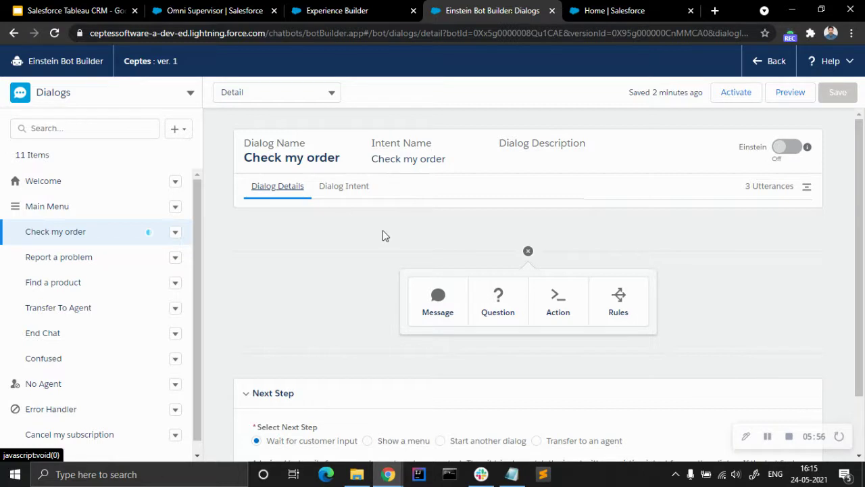
pyautogui.scroll(-1, 488, 242)
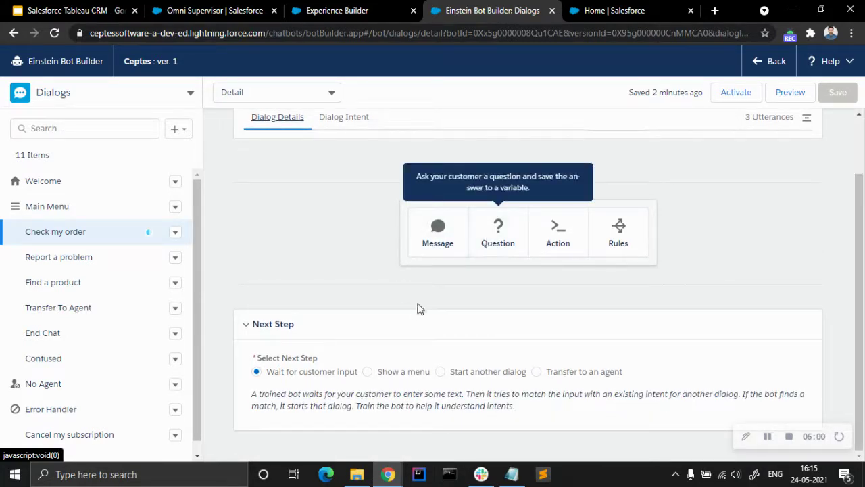
pyautogui.click(497, 230)
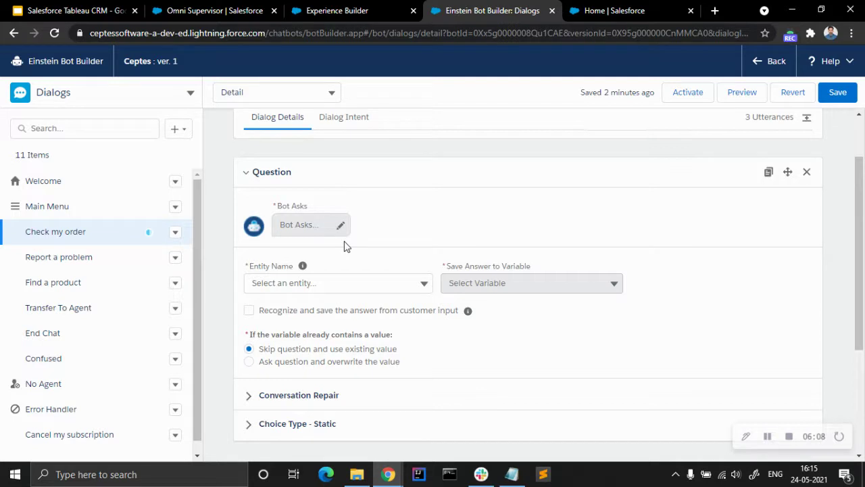
pyautogui.click(343, 223)
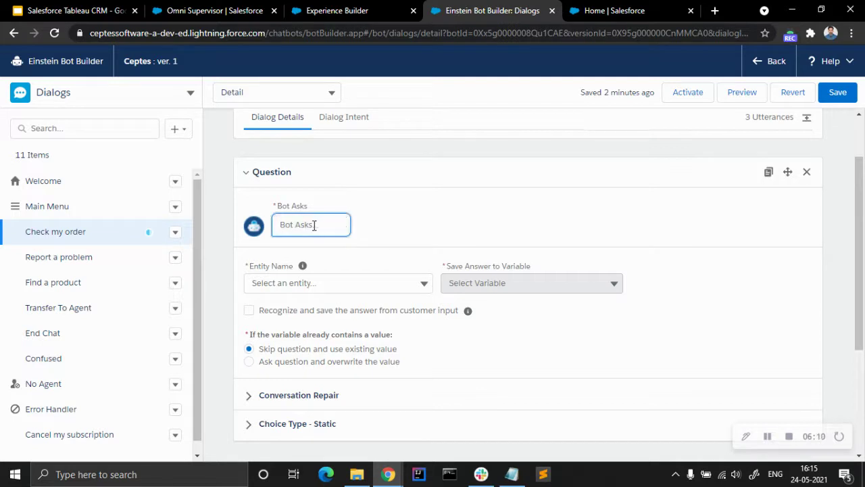
pyautogui.write('Wh')
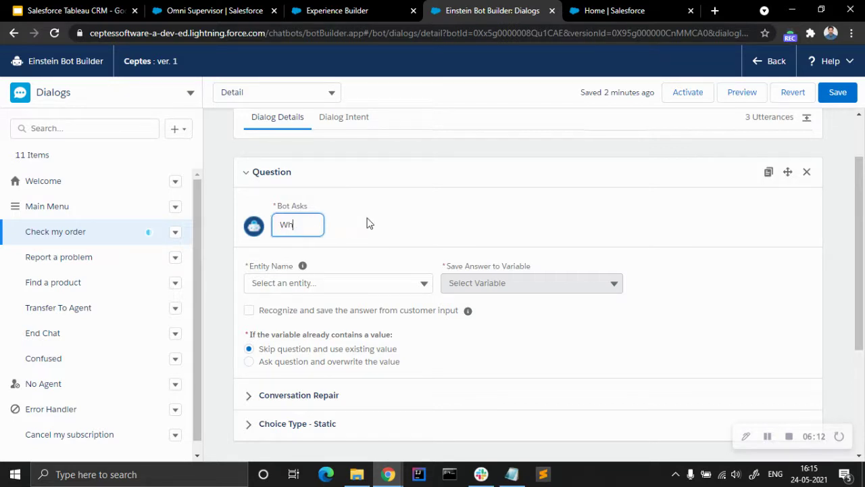
pyautogui.write('at is you rode')
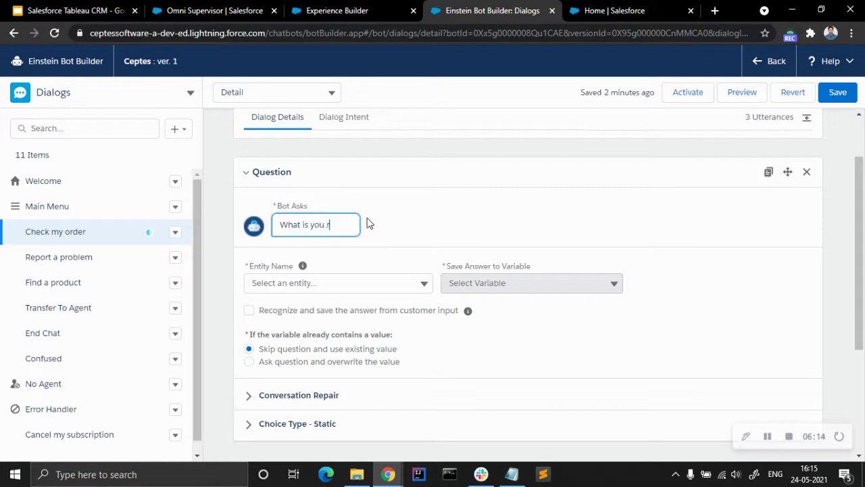
pyautogui.press('BackSpace')
pyautogui.press('BackSpace')
pyautogui.press('BackSpace')
pyautogui.press('BackSpace')
pyautogui.write('r order number?')
pyautogui.click(464, 199)
# - Examine the entities available for the order number question and the Create Entity form's required fields, closing the form without saving
pyautogui.click(408, 282)
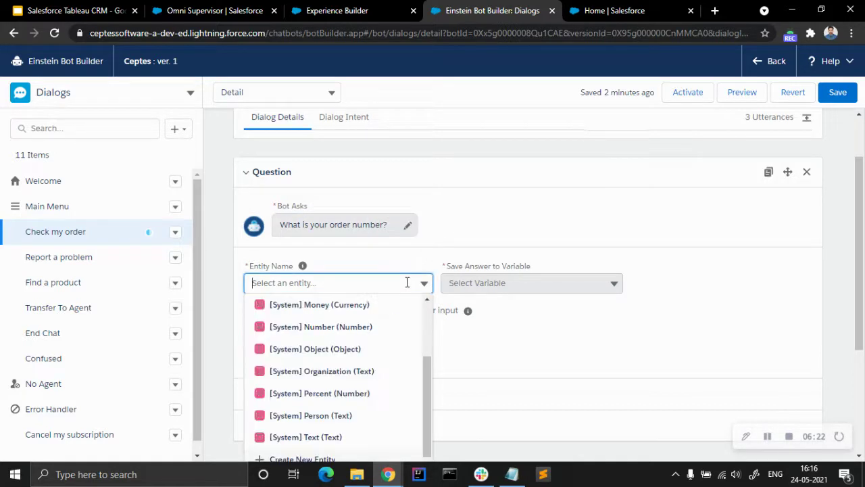
pyautogui.scroll(-1, 521, 347)
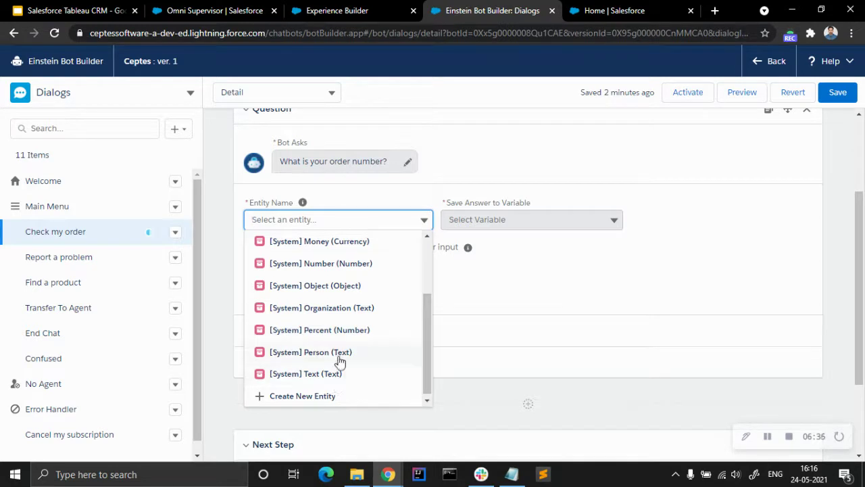
pyautogui.scroll(2, 340, 358)
pyautogui.scroll(-2, 339, 361)
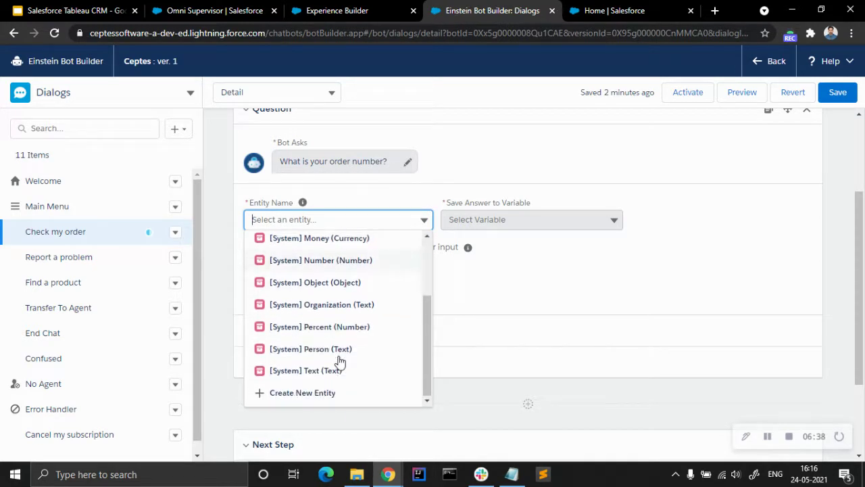
pyautogui.scroll(2, 340, 361)
pyautogui.scroll(-2, 340, 362)
pyautogui.click(332, 394)
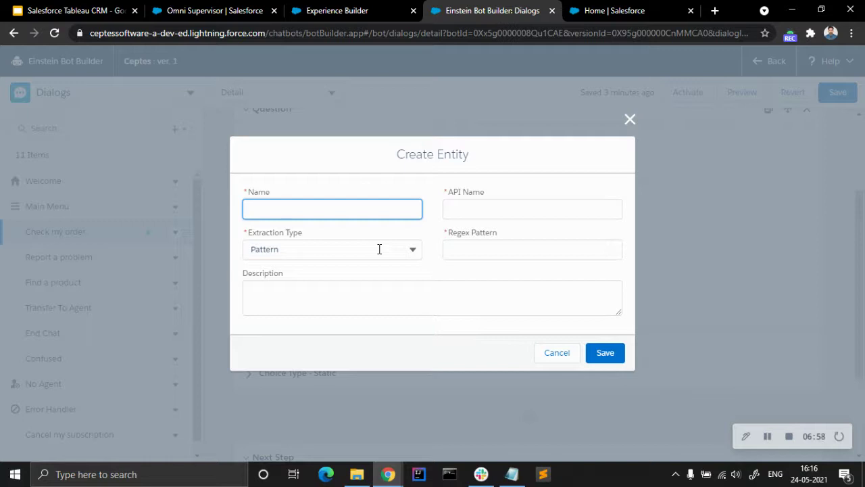
pyautogui.click(288, 211)
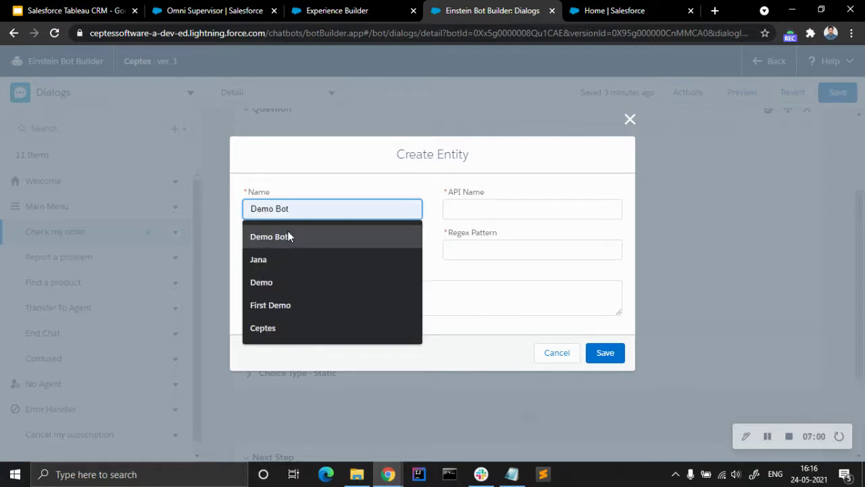
pyautogui.click(309, 184)
pyautogui.click(320, 201)
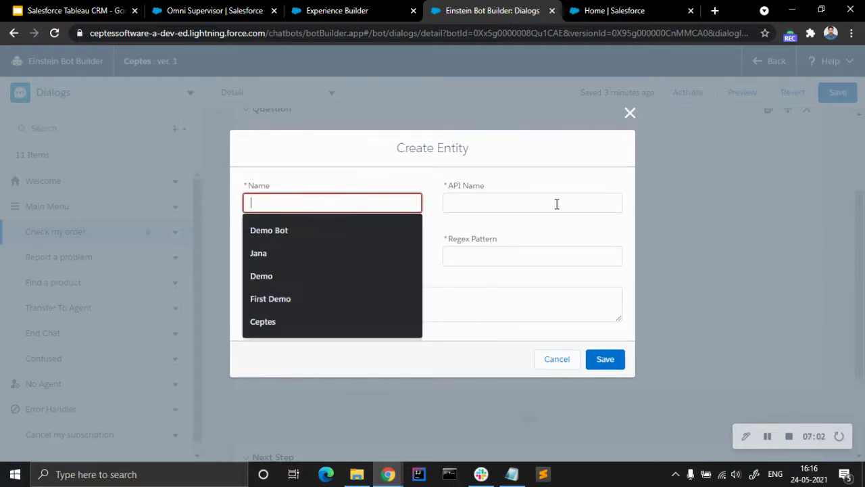
pyautogui.click(557, 204)
pyautogui.click(504, 181)
pyautogui.click(491, 260)
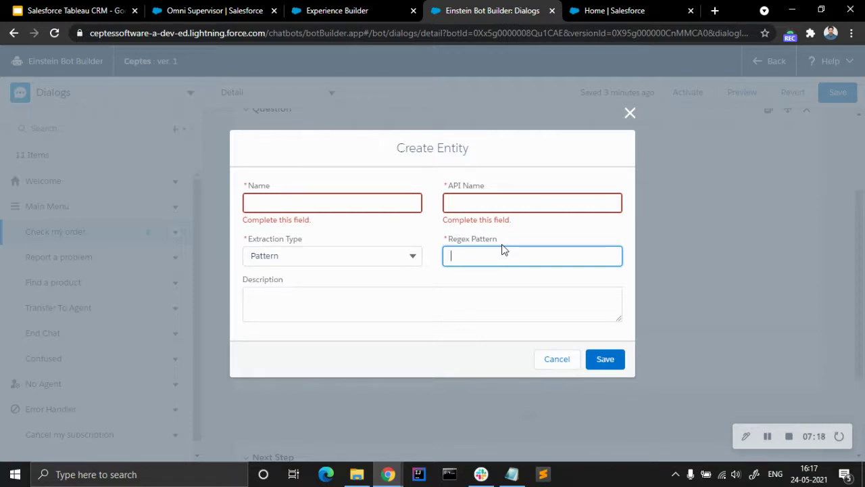
pyautogui.click(628, 117)
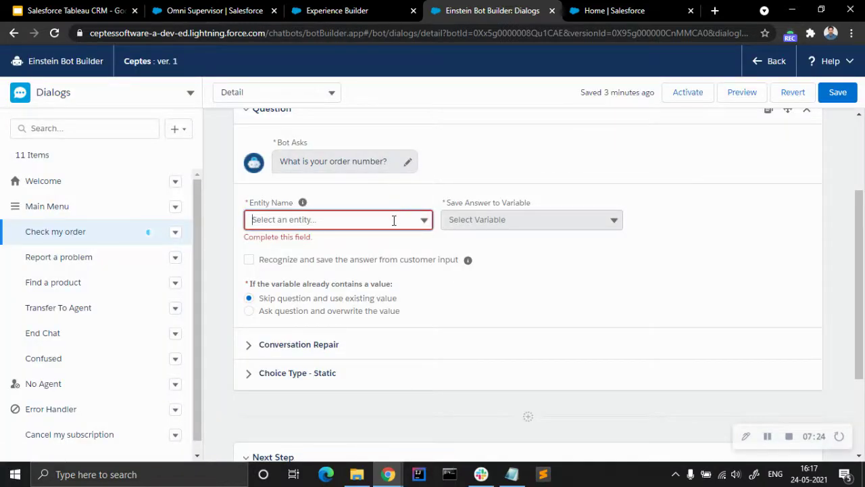
# - Set the order number question's entity to [System] Text (Text)
pyautogui.click(394, 220)
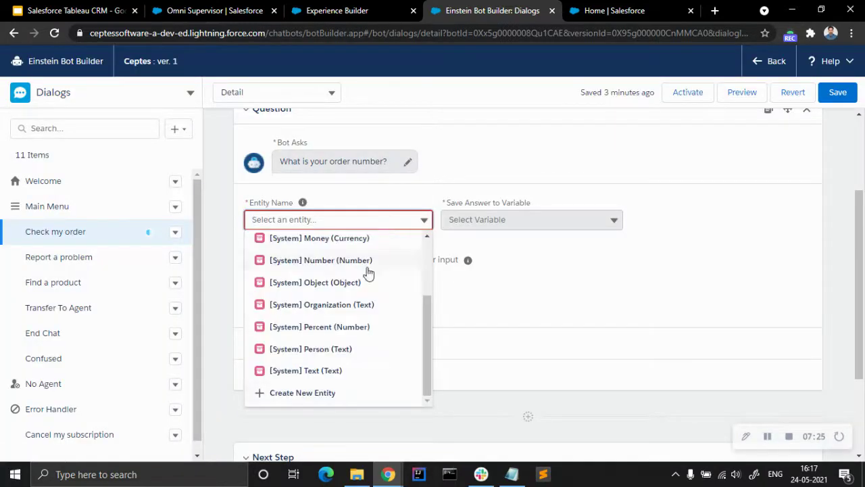
pyautogui.click(336, 377)
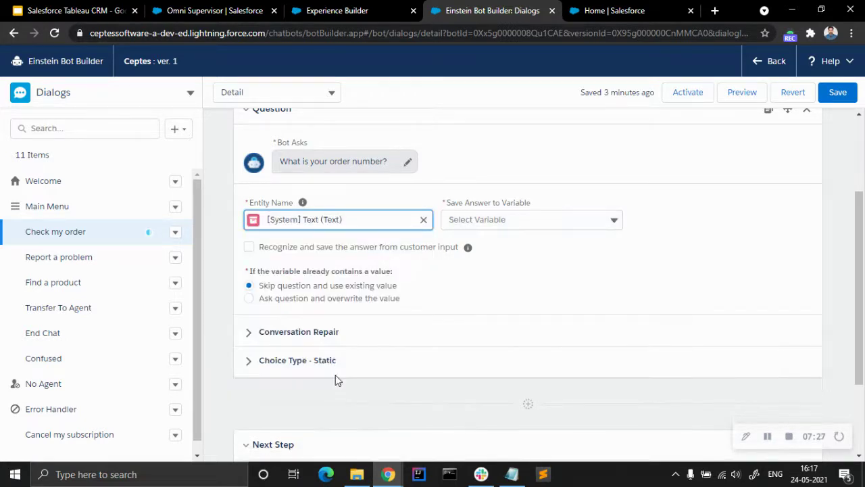
# - Create a custom text variable named ordernumber and save the order number question's answer to it
pyautogui.click(513, 226)
pyautogui.click(504, 246)
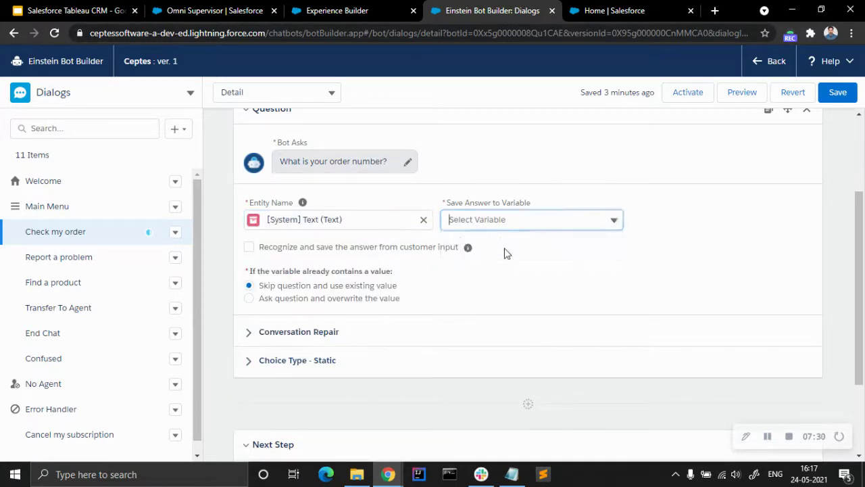
pyautogui.click(338, 250)
pyautogui.click(338, 251)
pyautogui.click(330, 284)
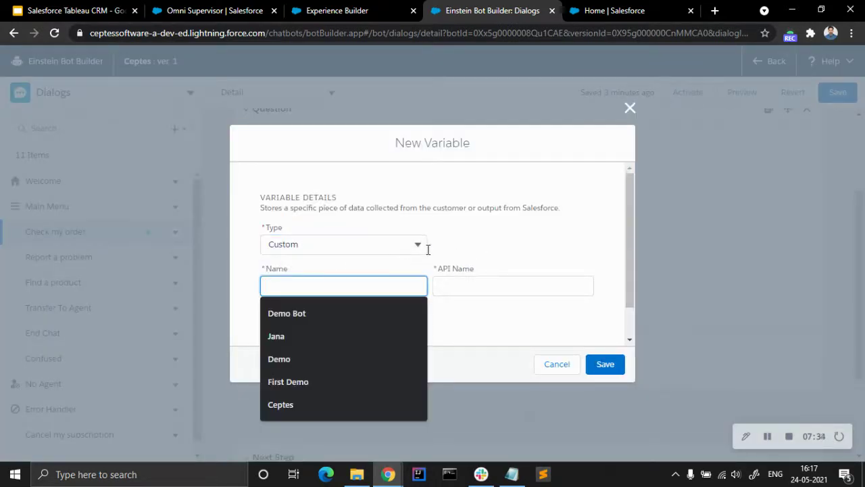
pyautogui.write('or')
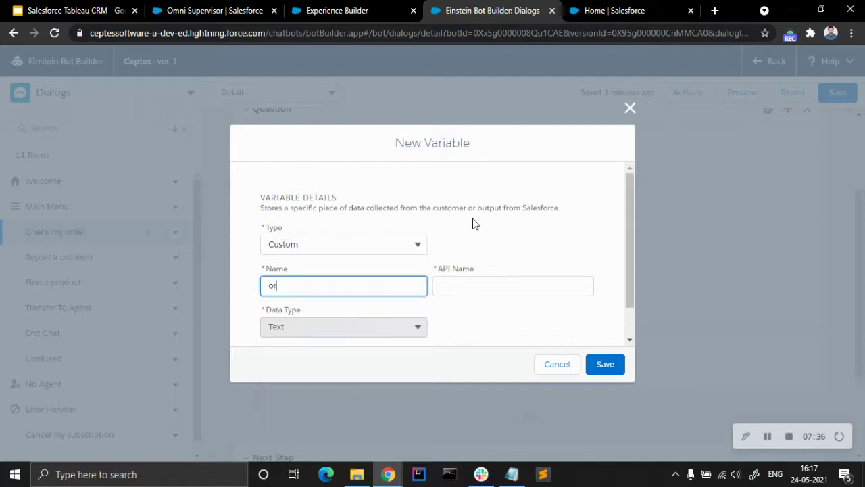
pyautogui.write('dernumber')
pyautogui.click(490, 240)
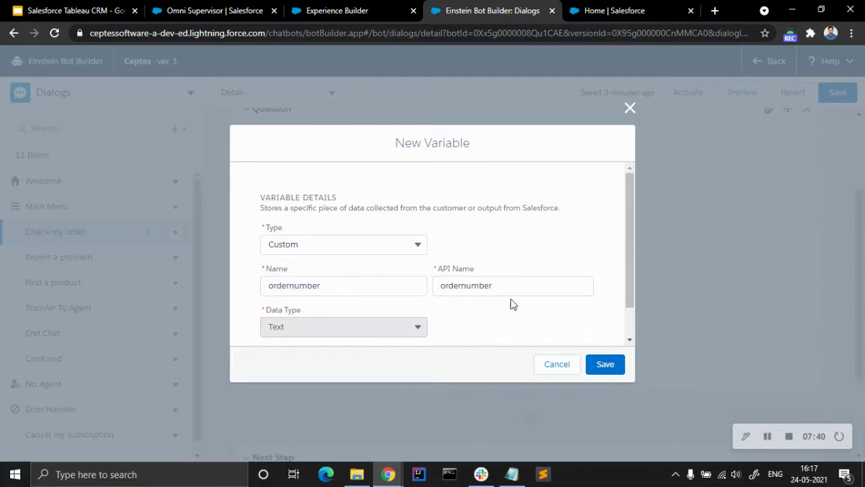
pyautogui.scroll(-1, 491, 311)
pyautogui.click(612, 370)
pyautogui.click(458, 284)
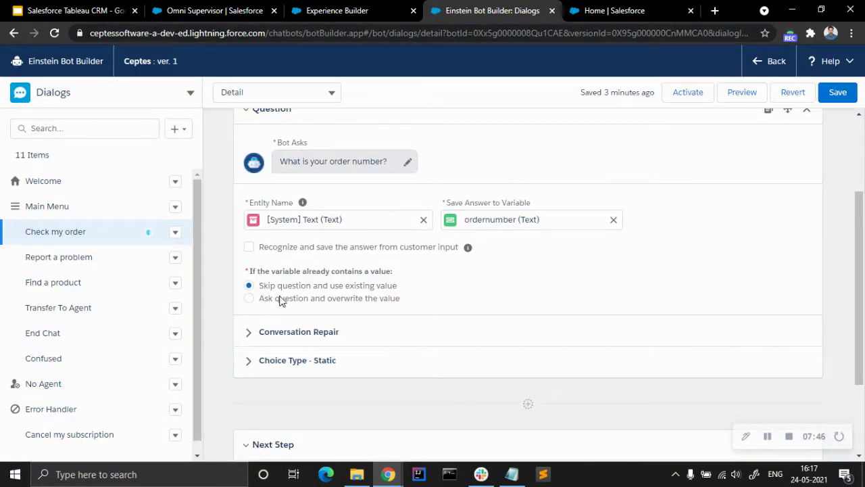
# - Examine the order number question's Conversation Repair and Choice Type settings, including the repair attempt option
pyautogui.click(249, 339)
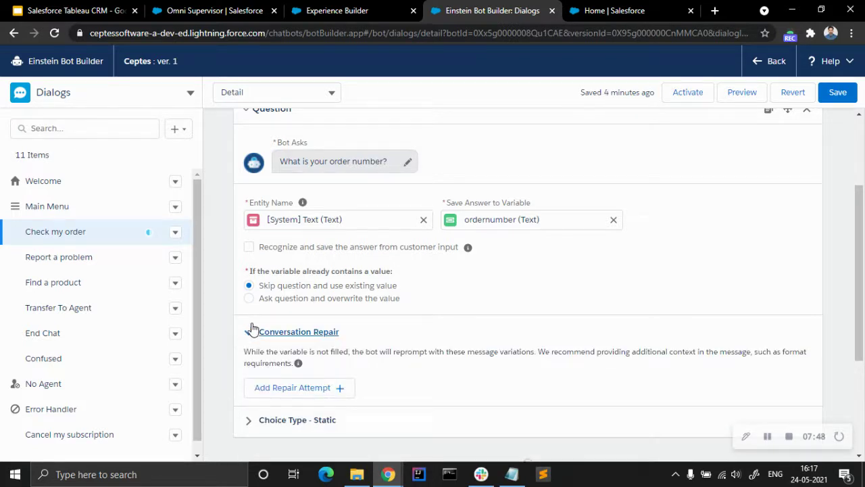
pyautogui.scroll(-2, 250, 311)
pyautogui.click(248, 297)
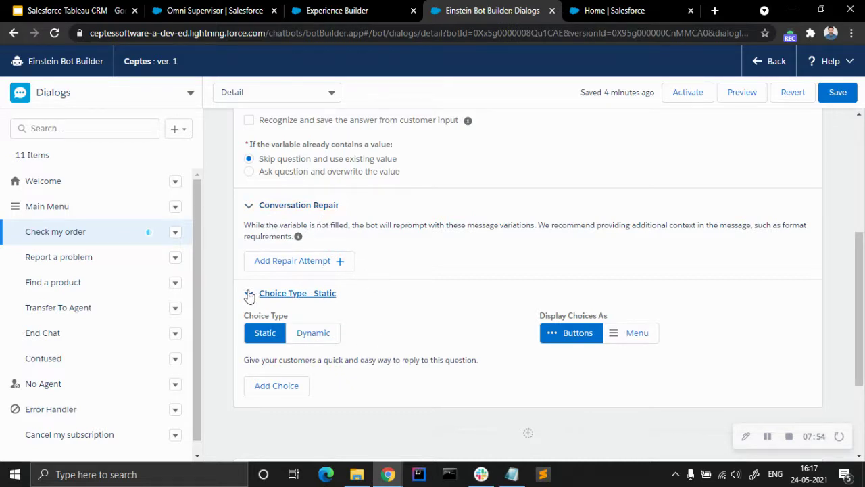
pyautogui.click(251, 205)
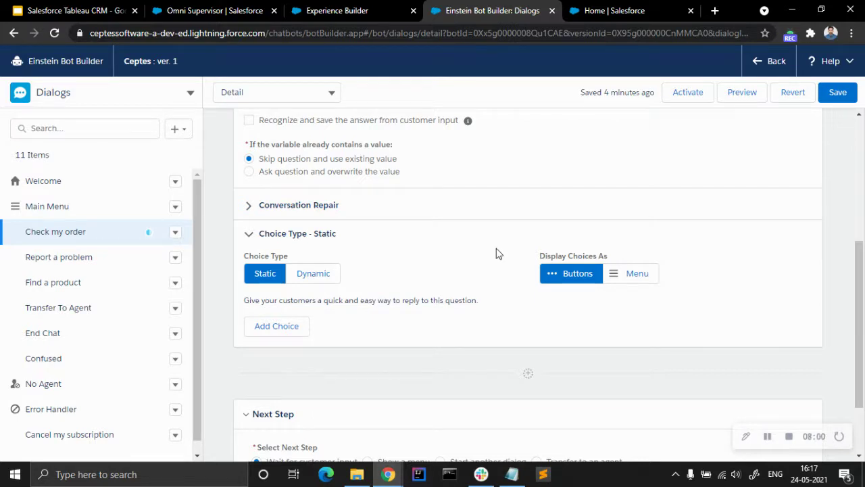
pyautogui.scroll(1, 338, 269)
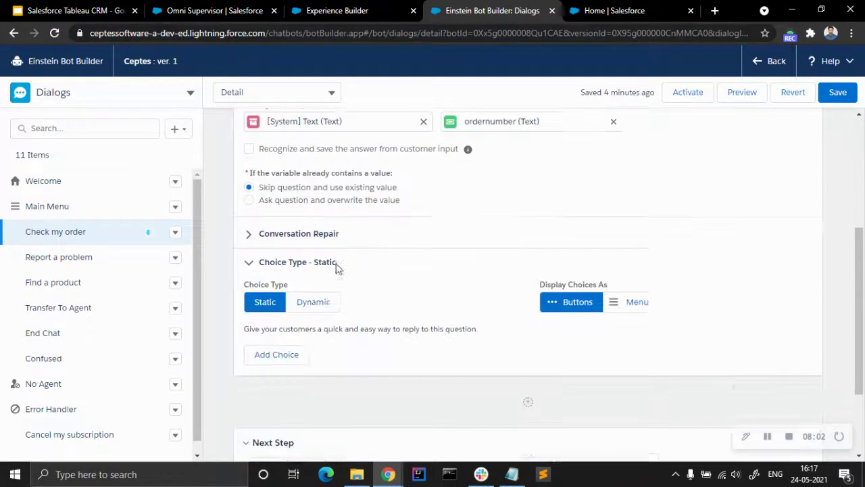
pyautogui.scroll(-1, 340, 277)
# - Compare the Dynamic and Static choice types for the order number question, ending on Static
pyautogui.click(311, 284)
pyautogui.click(266, 280)
pyautogui.click(316, 281)
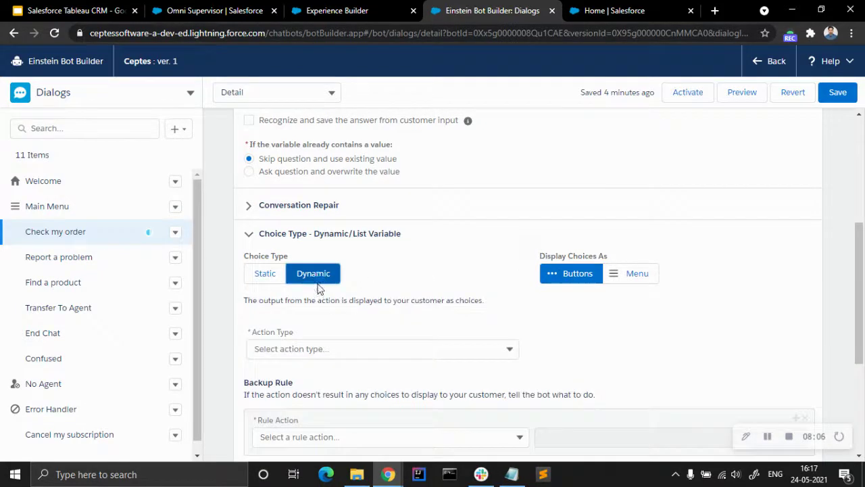
pyautogui.scroll(-2, 330, 341)
pyautogui.click(330, 289)
pyautogui.click(330, 289)
pyautogui.click(274, 210)
# - Inspect the label field for adding a static choice, leaving it without entering a label
pyautogui.click(286, 262)
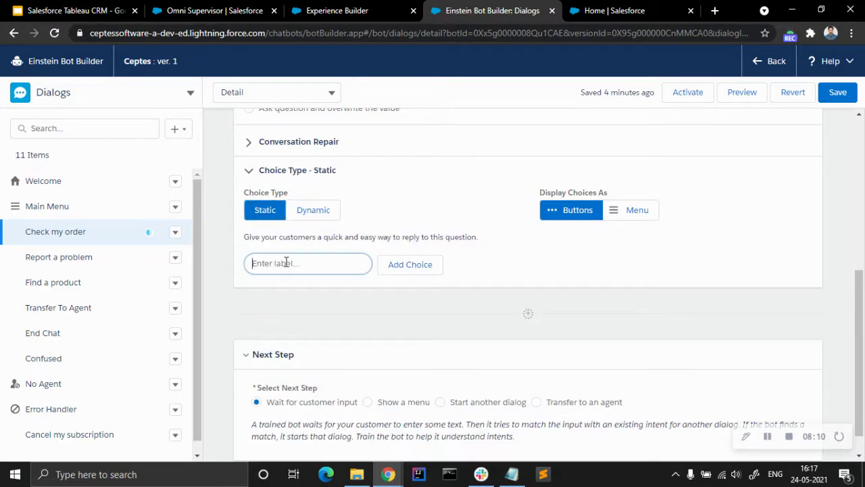
pyautogui.click(286, 262)
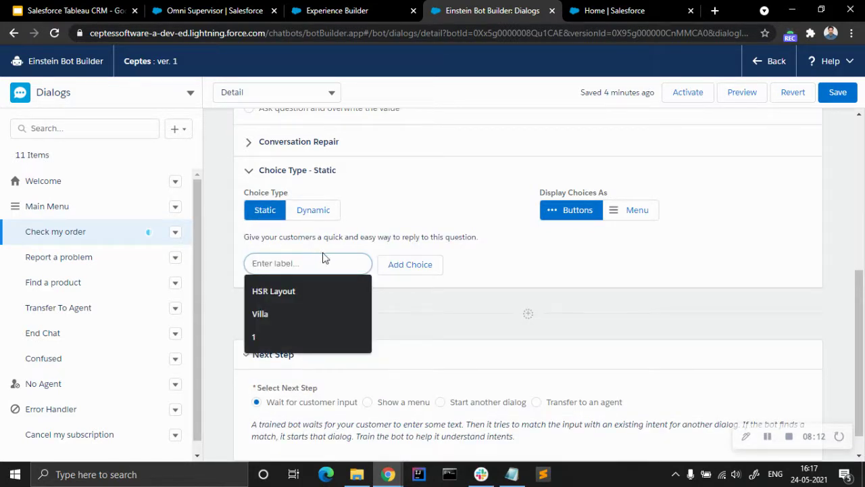
pyautogui.click(423, 210)
pyautogui.click(305, 265)
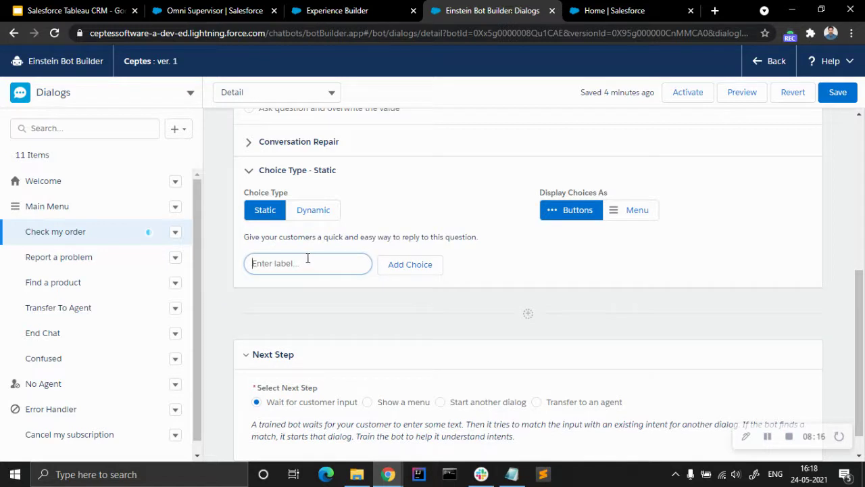
pyautogui.click(368, 211)
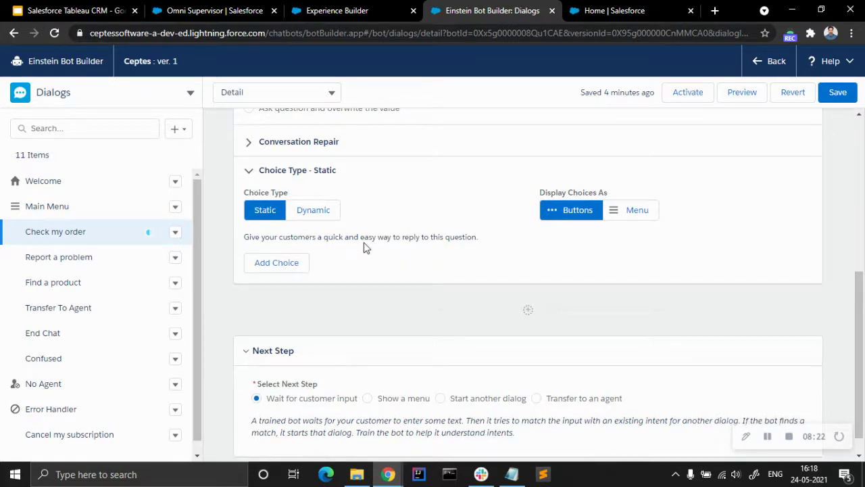
# - Collapse the question's choice settings and save the Check my order dialog
pyautogui.scroll(1, 367, 245)
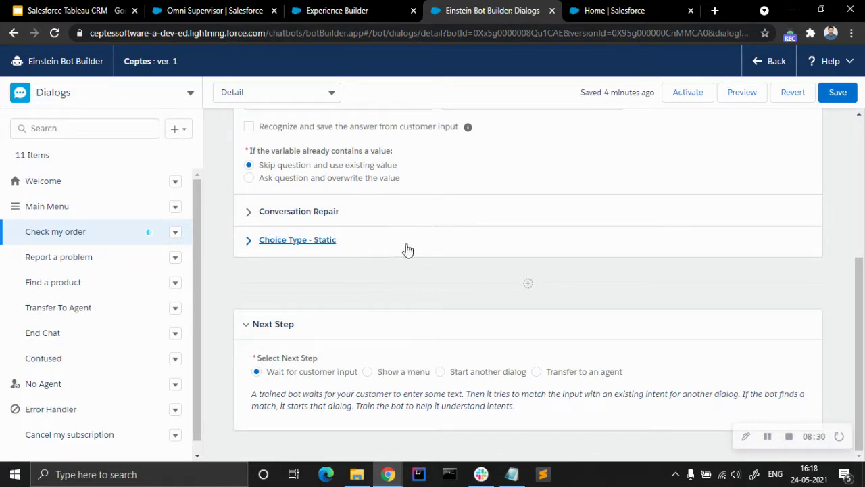
pyautogui.click(828, 94)
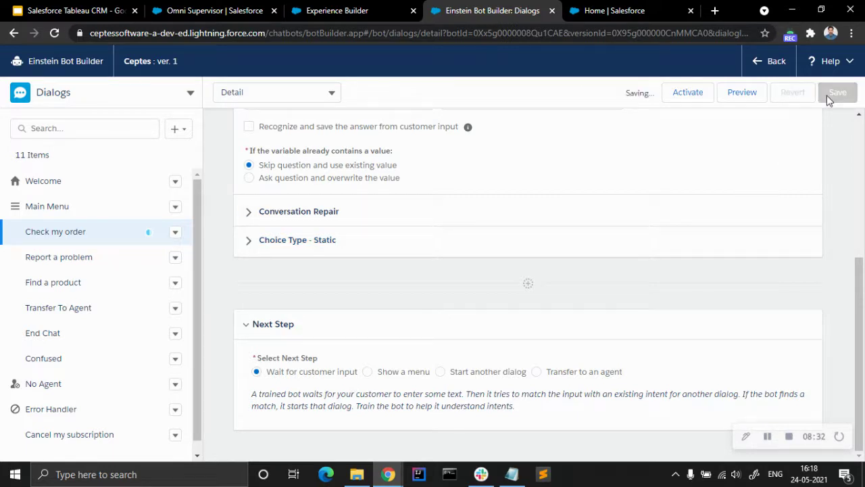
pyautogui.scroll(4, 382, 320)
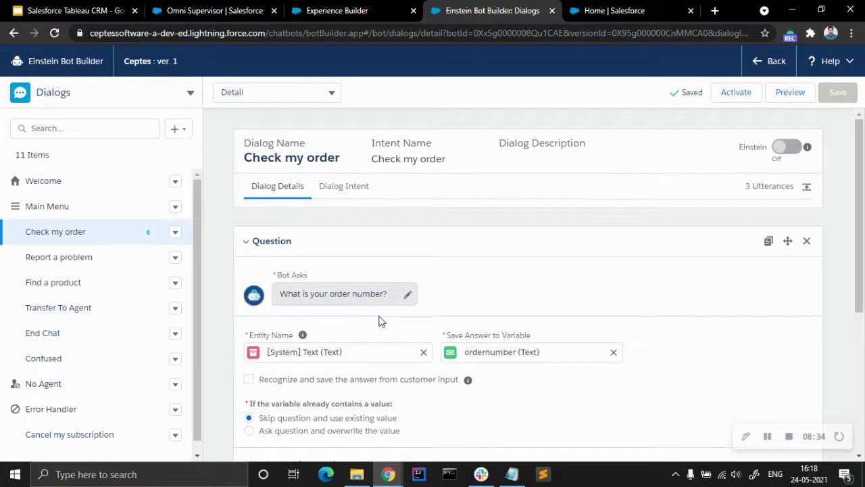
pyautogui.scroll(-2, 382, 321)
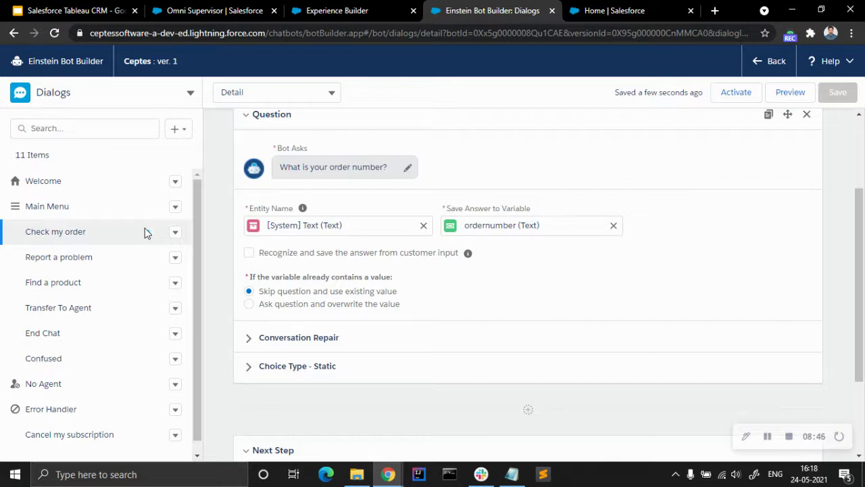
# - Add a message element after the order number question containing the merge field {!ordernumber}
pyautogui.scroll(-1, 476, 315)
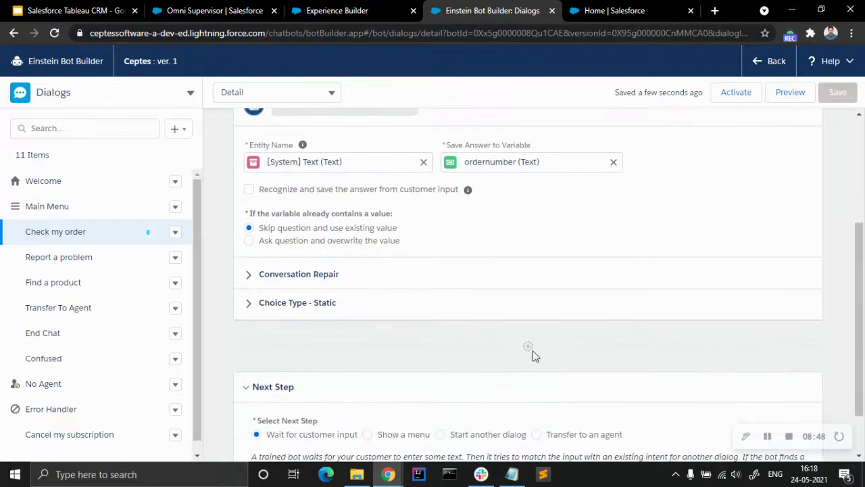
pyautogui.scroll(-1, 473, 274)
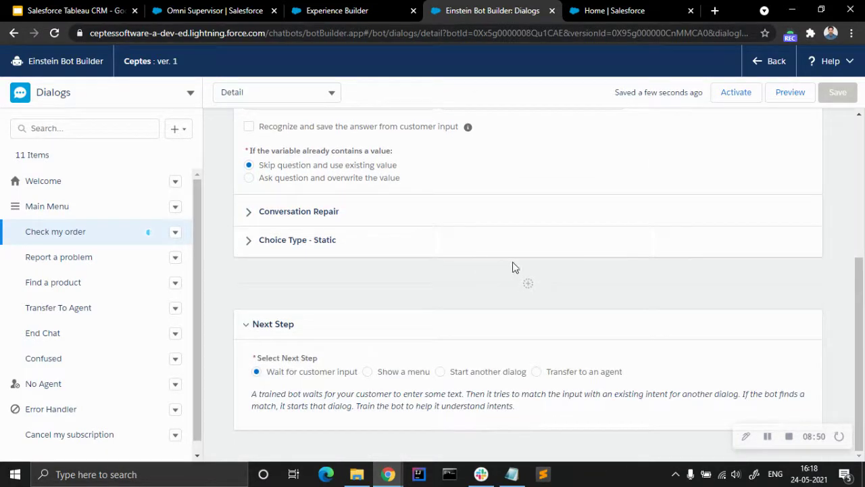
pyautogui.moveTo(527, 286)
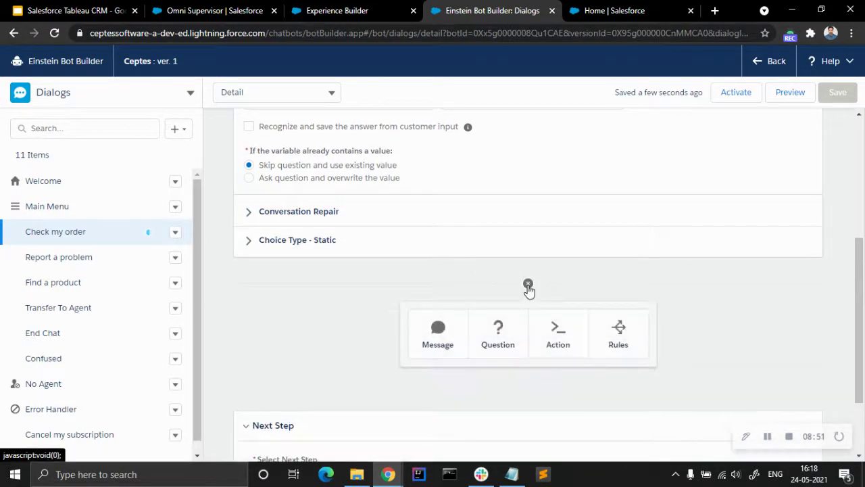
pyautogui.click(446, 338)
pyautogui.click(280, 336)
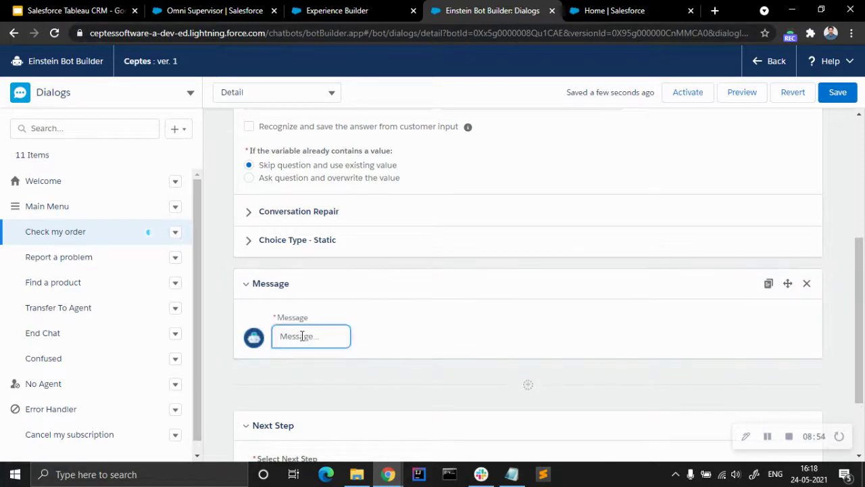
pyautogui.scroll(3, 363, 286)
pyautogui.scroll(-3, 362, 286)
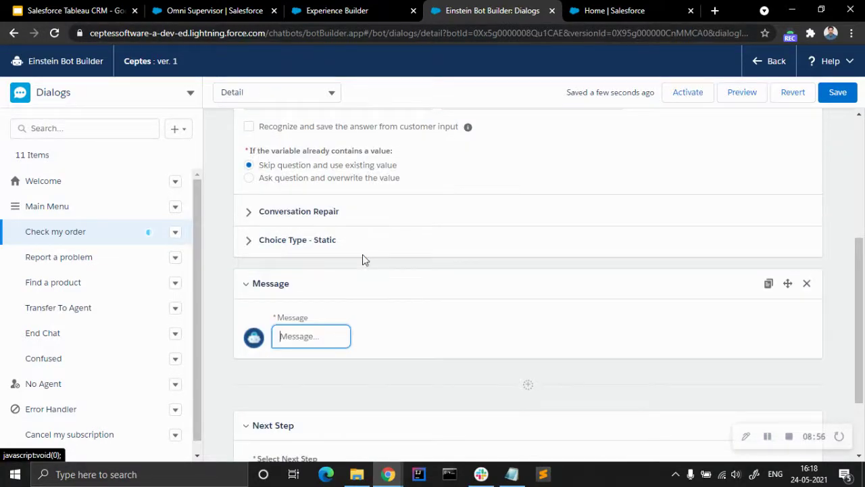
pyautogui.write('{!')
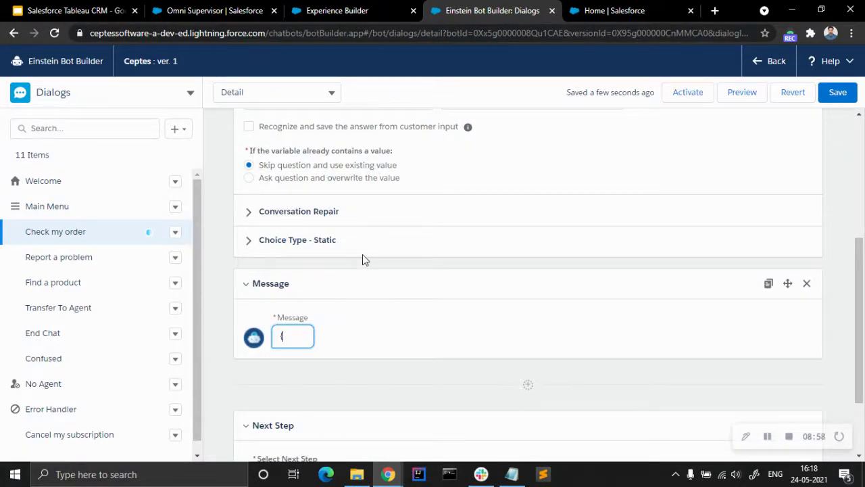
pyautogui.write('ordem')
pyautogui.write('number')
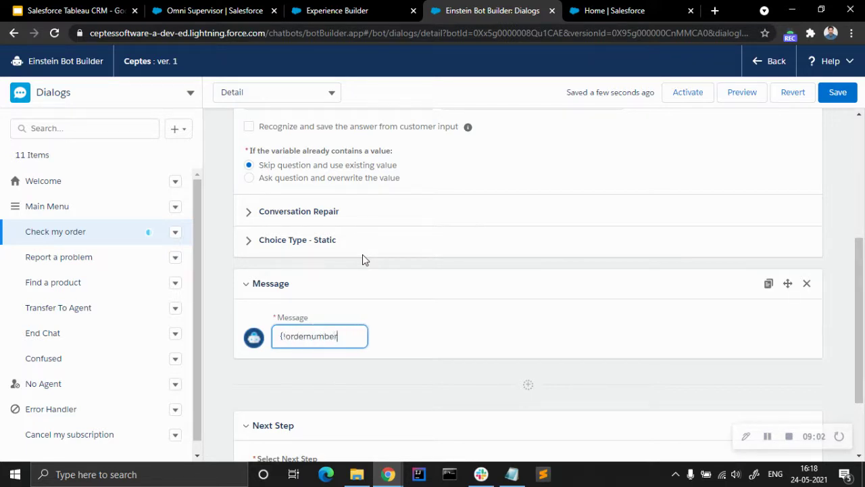
pyautogui.write('}')
# - Complete the message around the merge field as "The order with the {!ordernumber} is in transit and has been shipped."
pyautogui.scroll(2, 321, 291)
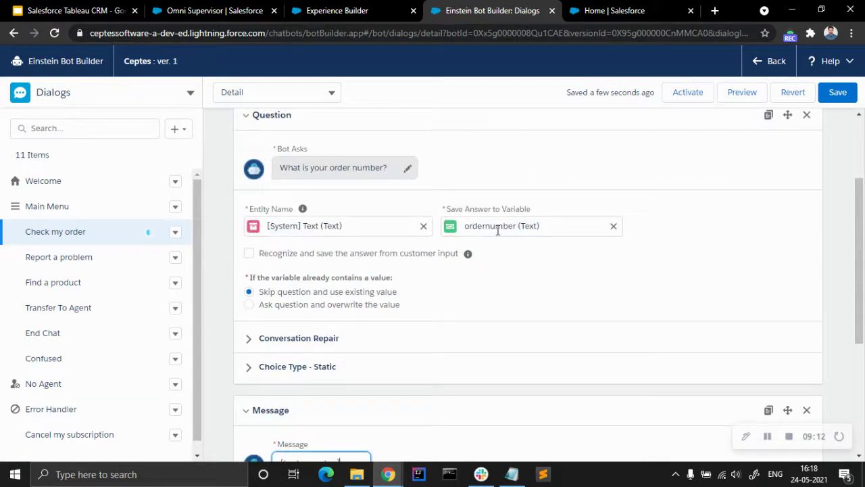
pyautogui.scroll(-3, 453, 323)
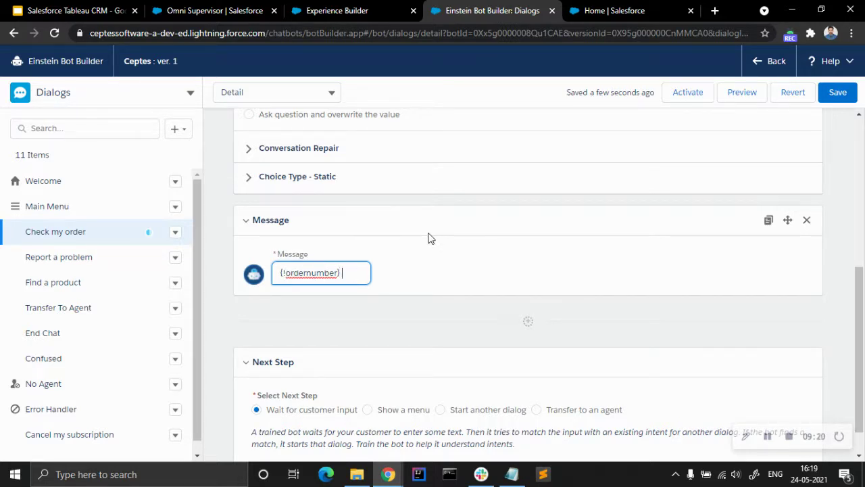
pyautogui.press('Home')
pyautogui.write('The order ')
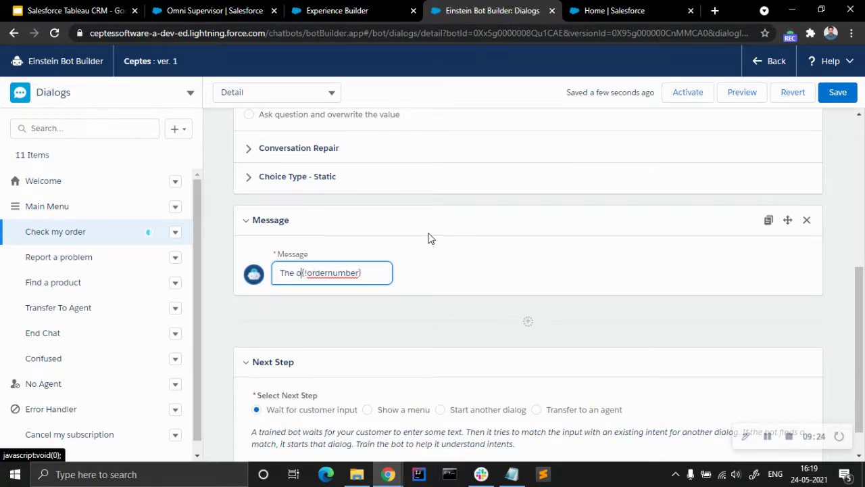
pyautogui.write('with ten')
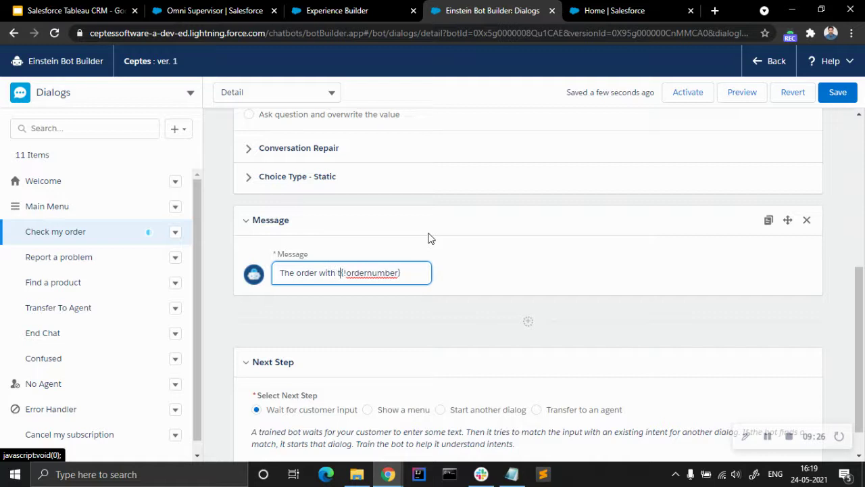
pyautogui.press('BackSpace')
pyautogui.press('BackSpace')
pyautogui.write('he ')
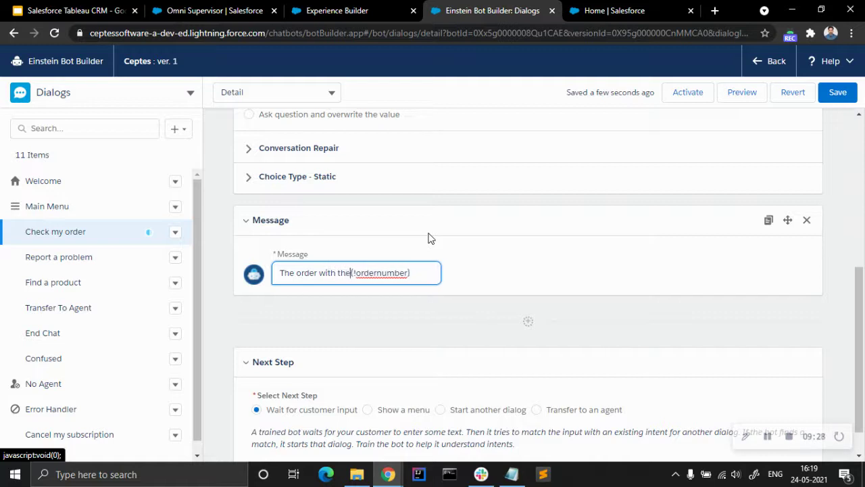
pyautogui.write('is l')
pyautogui.write('in trans')
pyautogui.write('it ')
pyautogui.write('and has been ')
pyautogui.write('shipped')
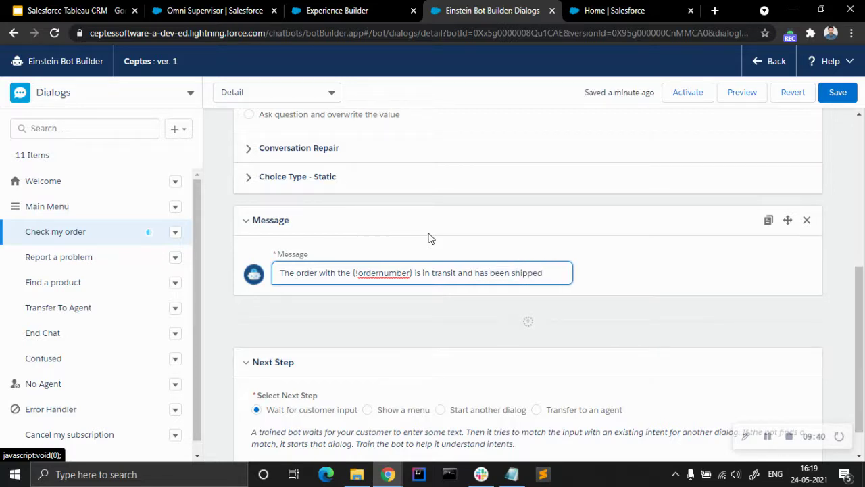
pyautogui.click(630, 273)
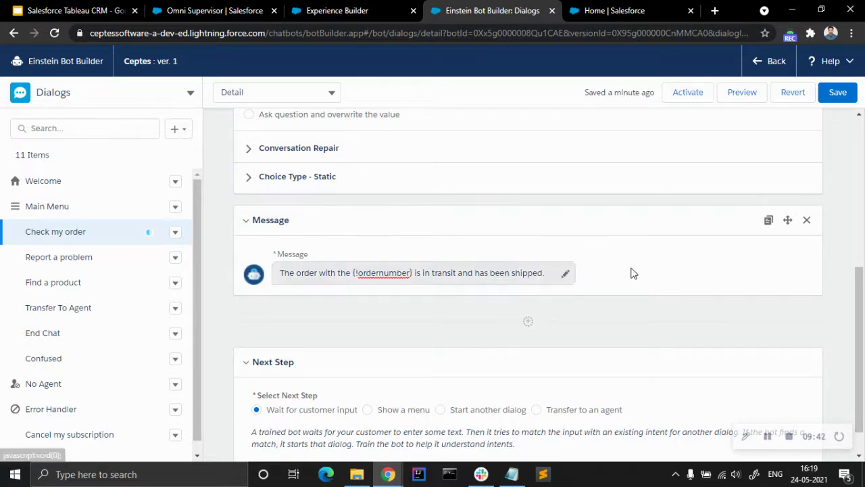
# - Save the Check my order dialog with its shipping message and review the Next Step section
pyautogui.click(838, 92)
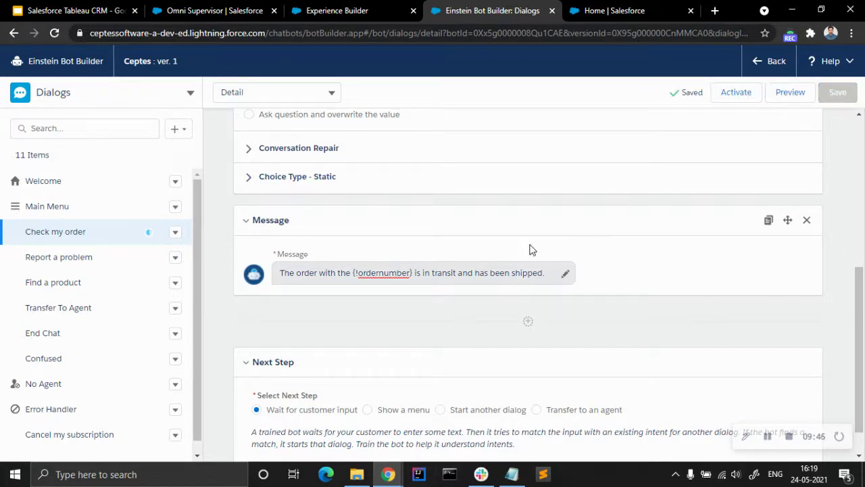
pyautogui.scroll(-1, 541, 325)
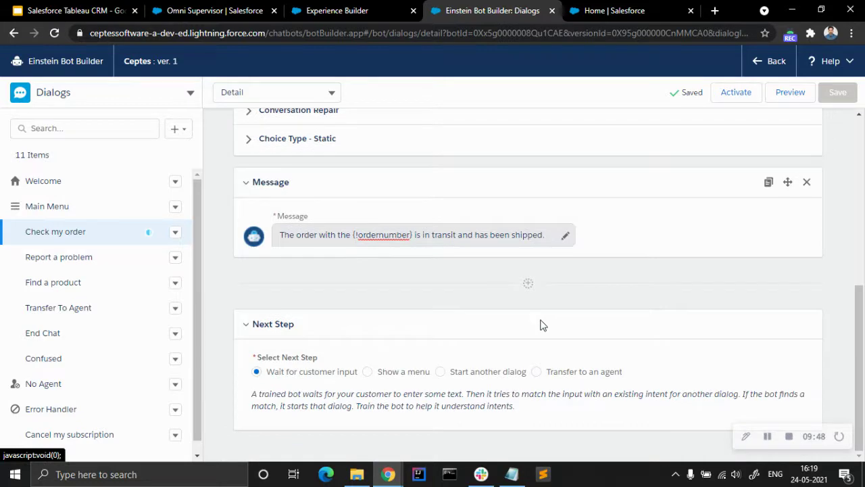
pyautogui.scroll(-5, 541, 324)
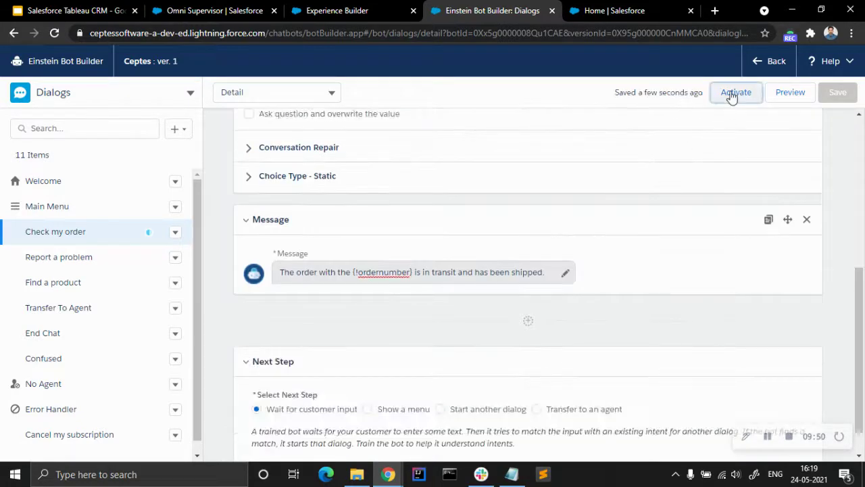
# - Activate the Ceptes bot and set the Omni-Channel status in the Service Console to Available - Chat
pyautogui.click(732, 97)
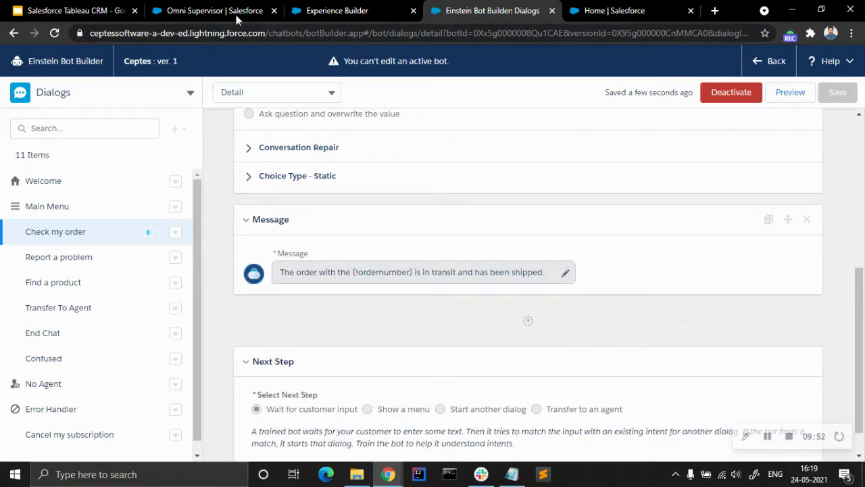
pyautogui.click(372, 9)
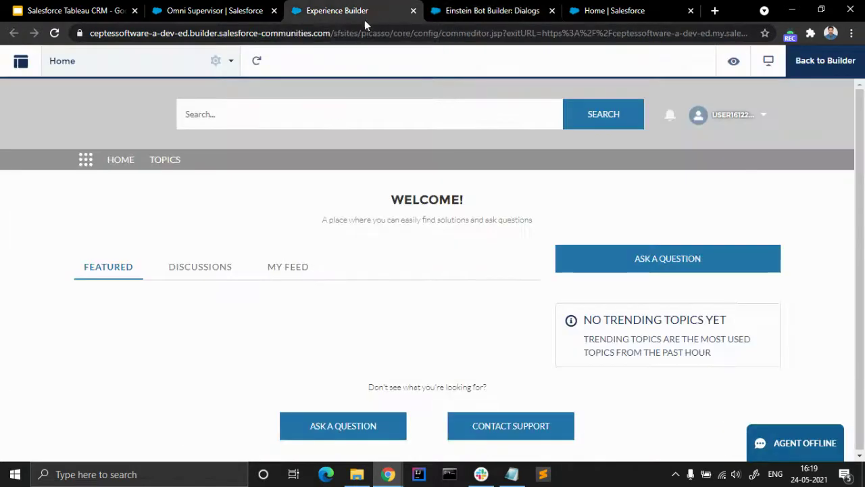
pyautogui.click(223, 9)
pyautogui.click(213, 173)
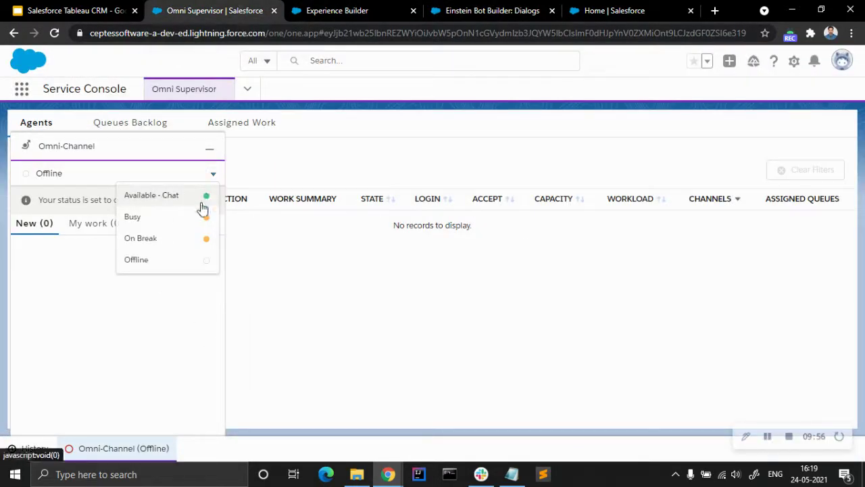
pyautogui.click(188, 202)
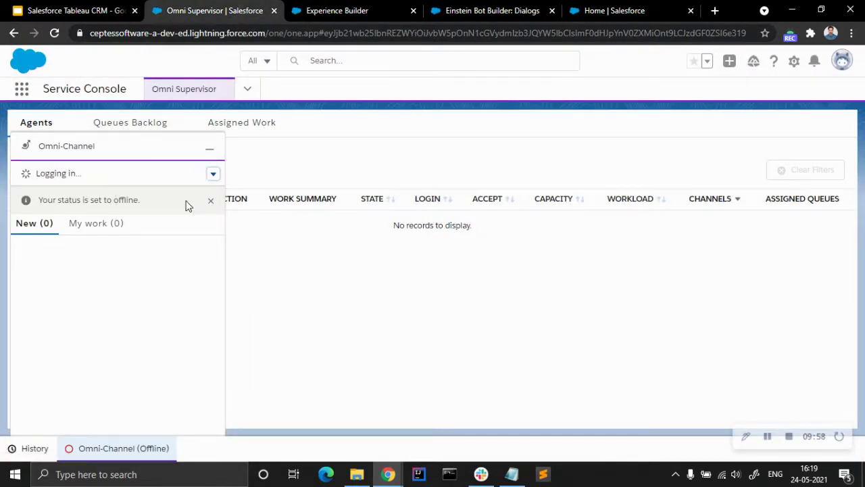
# - Start a chat from the Experience Builder site preview with the subject test and the customer's web email filled in
pyautogui.click(348, 8)
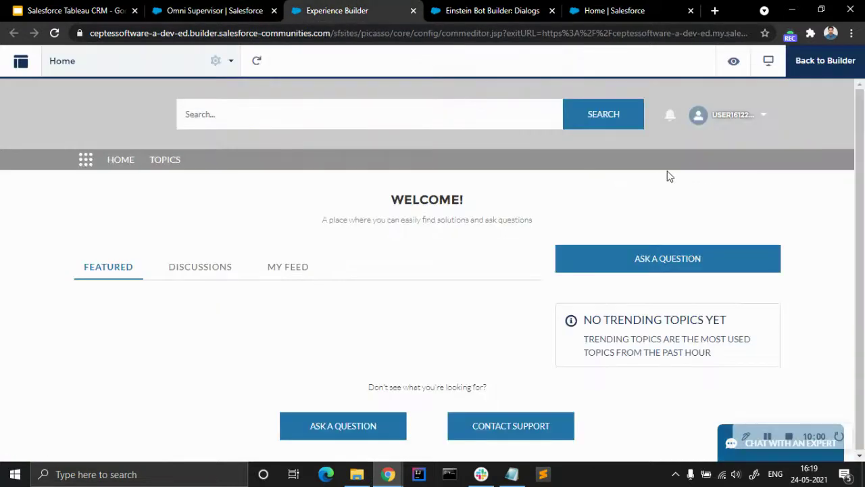
pyautogui.click(834, 64)
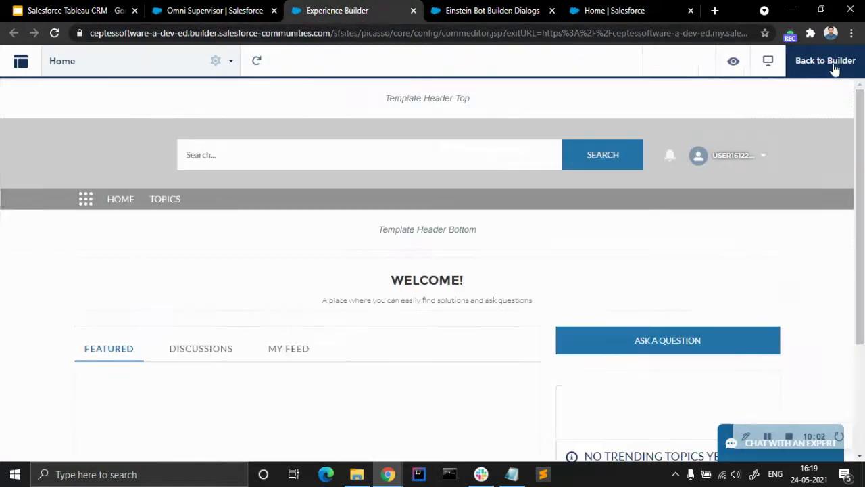
pyautogui.click(835, 63)
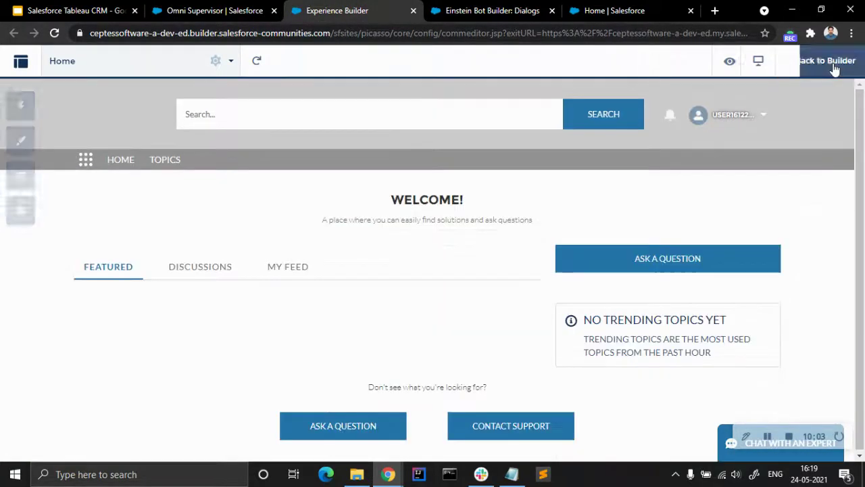
pyautogui.click(722, 453)
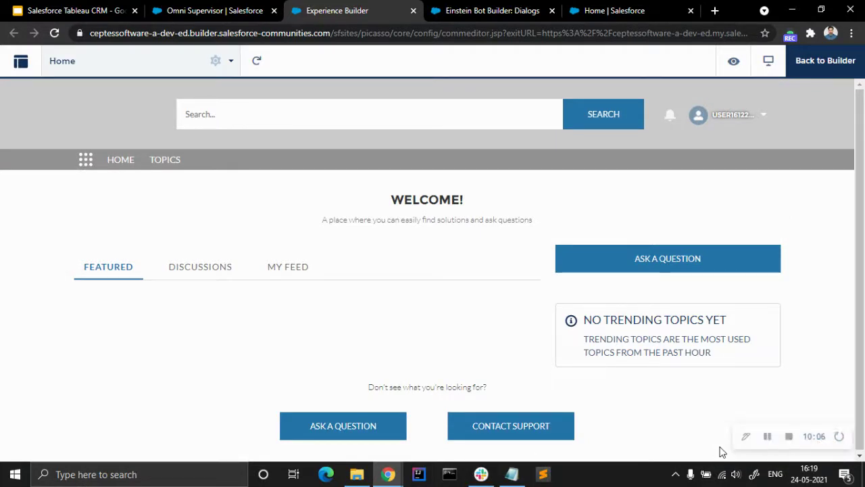
pyautogui.click(691, 308)
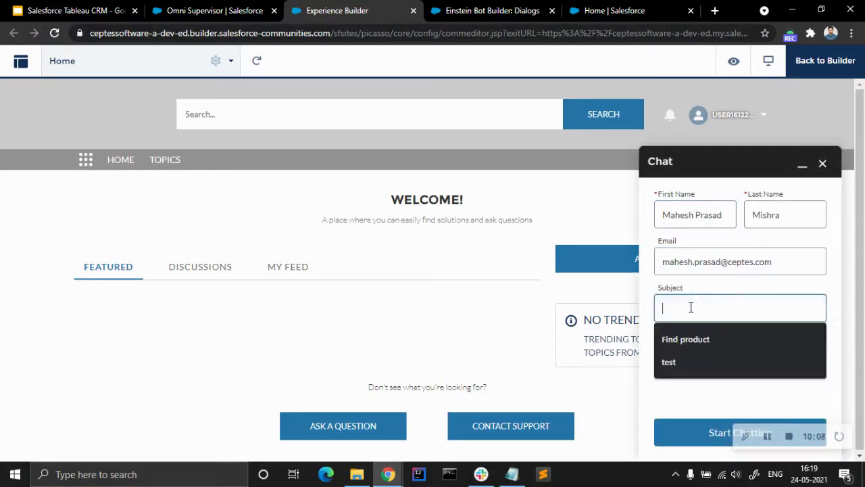
pyautogui.click(682, 365)
pyautogui.click(682, 357)
pyautogui.click(676, 394)
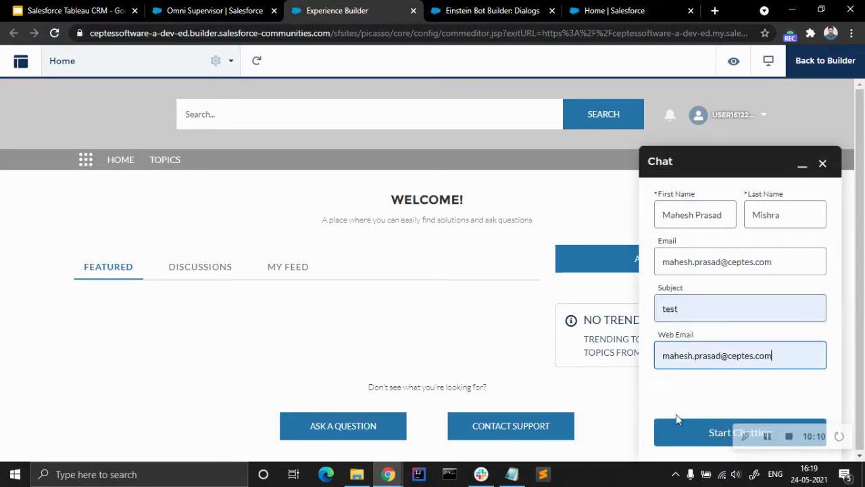
pyautogui.click(709, 439)
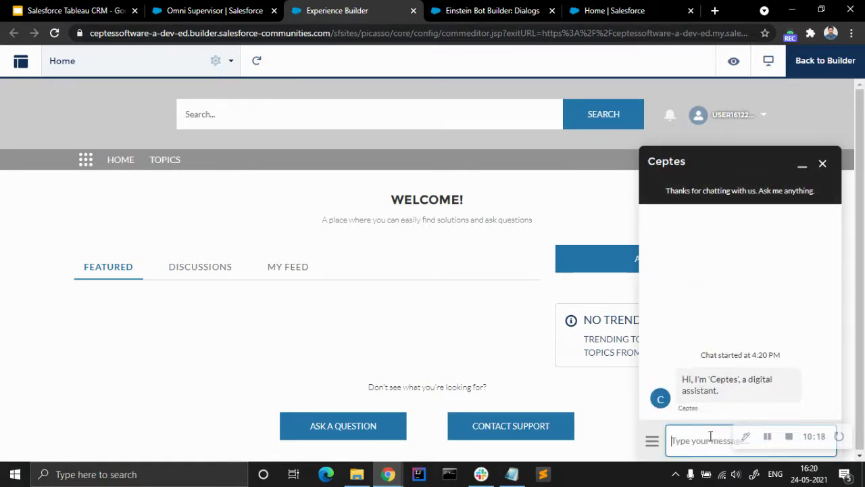
# - Test the bot's Check my order option by answering with a sample order number, and end and close the chat
pyautogui.click(743, 315)
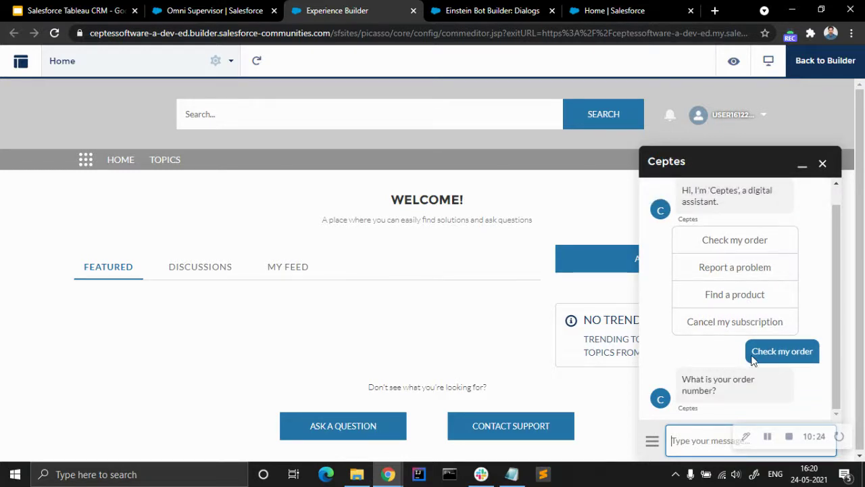
pyautogui.write('1234-ABCD')
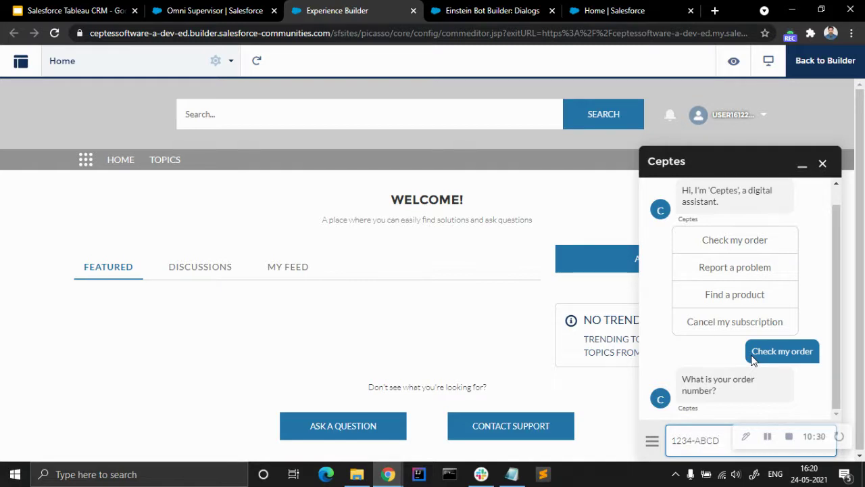
pyautogui.press('Return')
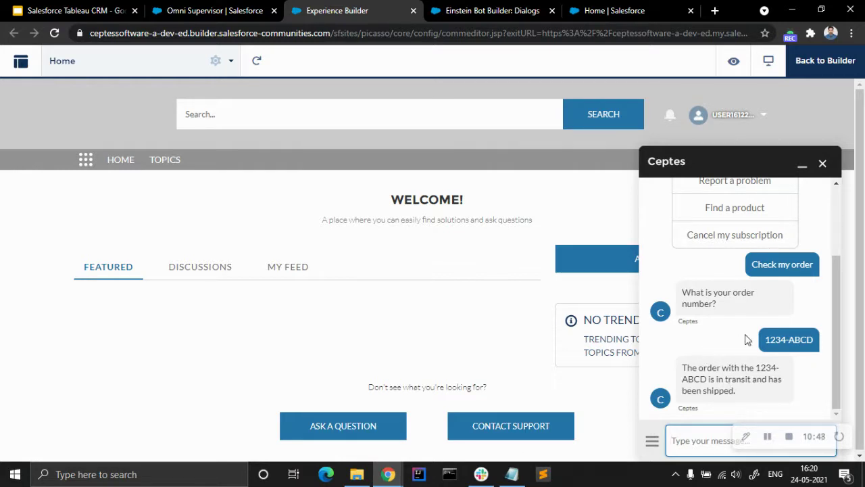
pyautogui.click(823, 164)
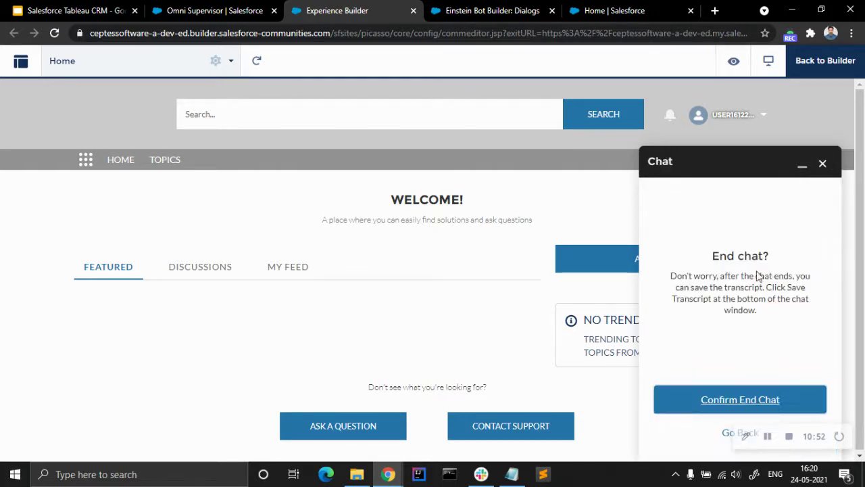
pyautogui.click(740, 402)
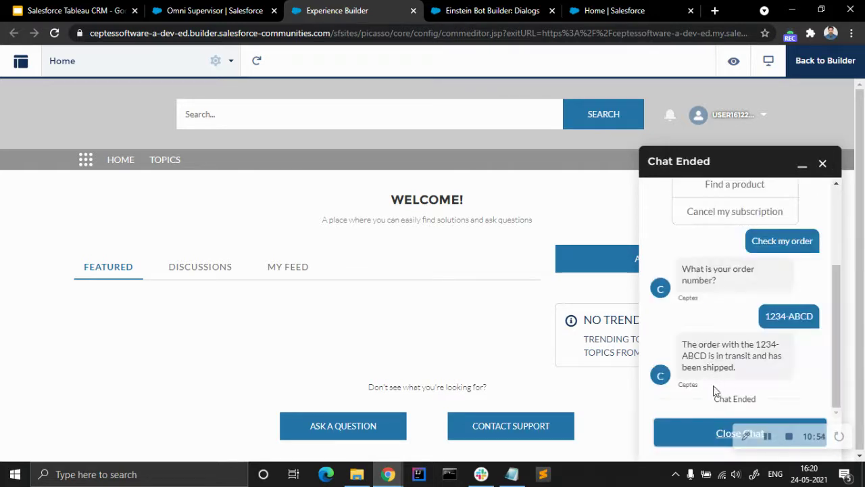
pyautogui.click(714, 434)
# - Set the Omni-Channel status to Offline and deactivate the Ceptes bot in the Einstein Bot Builder
pyautogui.click(436, 9)
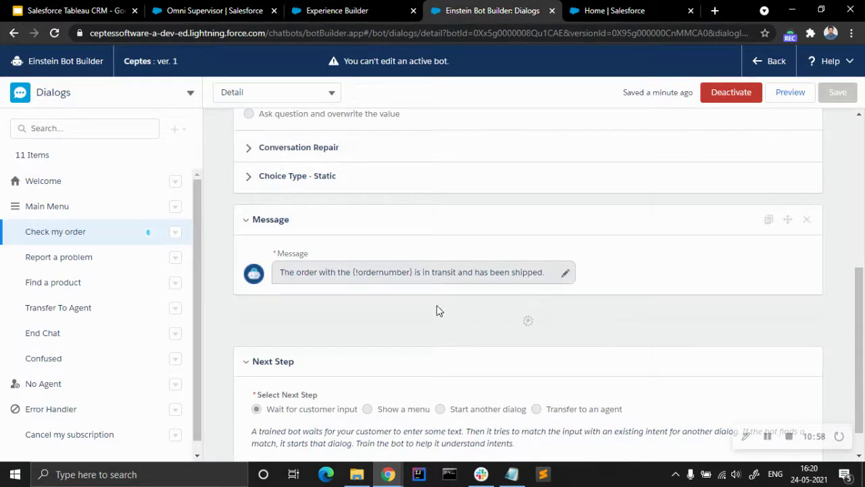
pyautogui.click(284, 11)
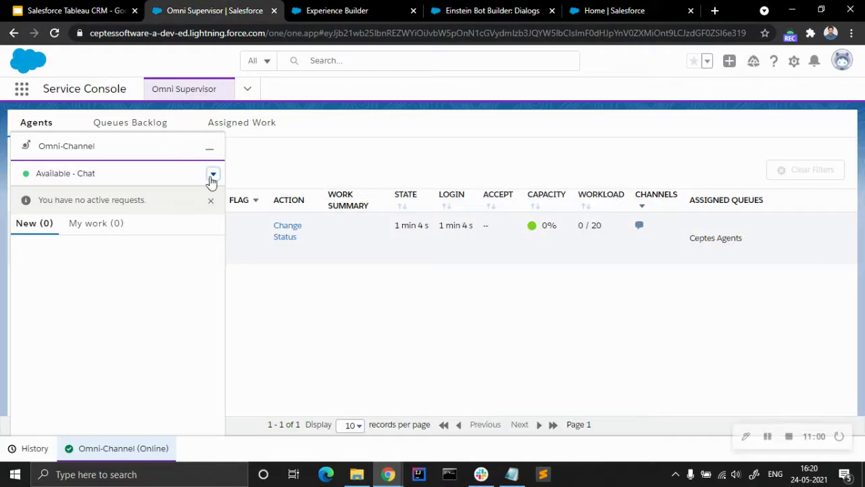
pyautogui.click(213, 174)
pyautogui.click(184, 259)
pyautogui.click(492, 11)
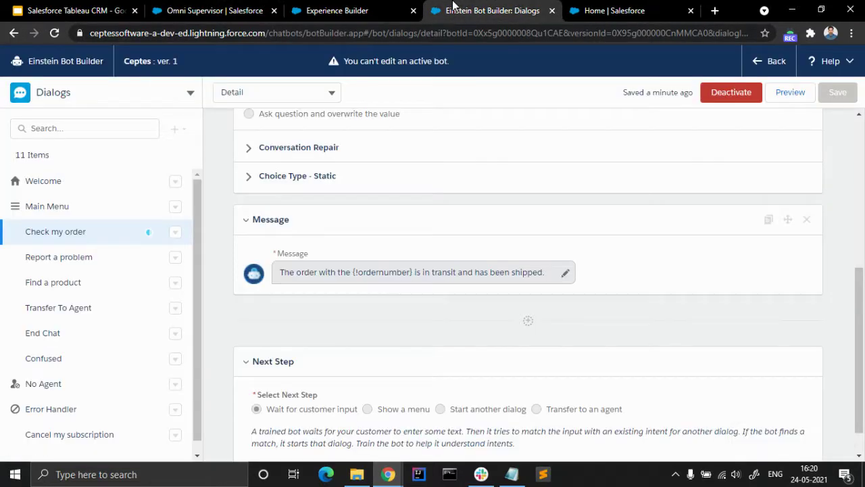
pyautogui.click(721, 93)
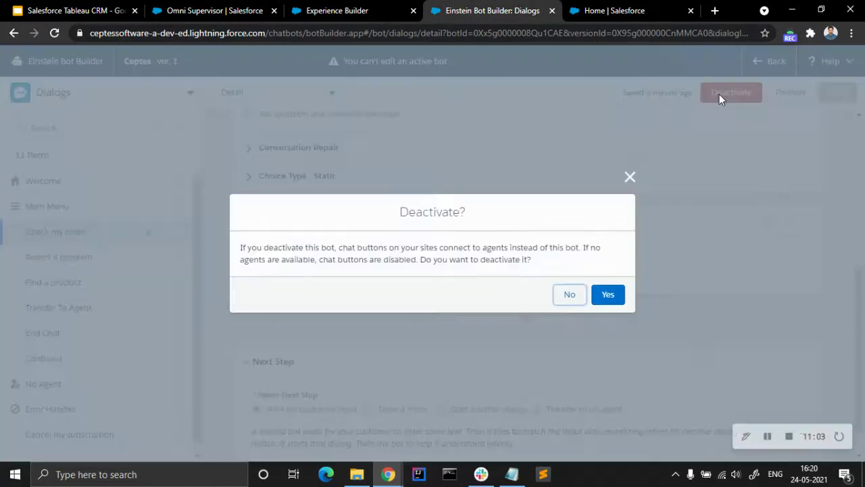
pyautogui.click(608, 295)
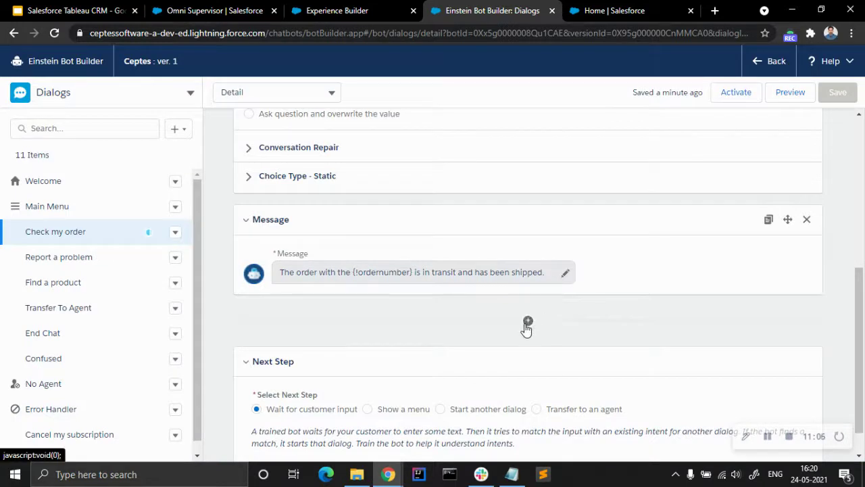
# - Add an Action element after the shipping message to view the available action types, and remove it again
pyautogui.click(528, 322)
pyautogui.click(530, 324)
pyautogui.click(530, 323)
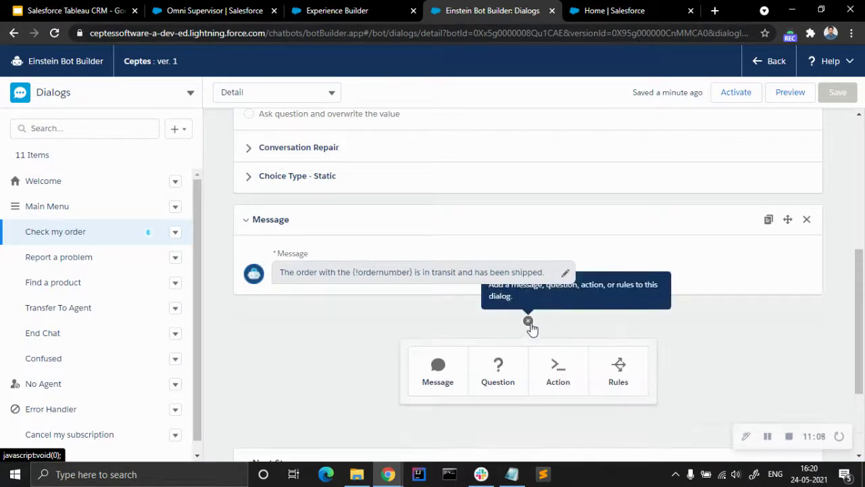
pyautogui.click(553, 382)
pyautogui.click(434, 231)
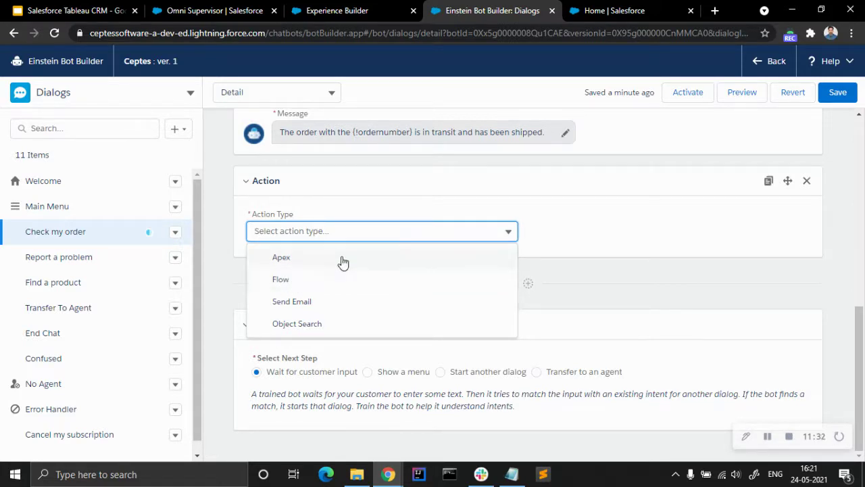
pyautogui.click(366, 207)
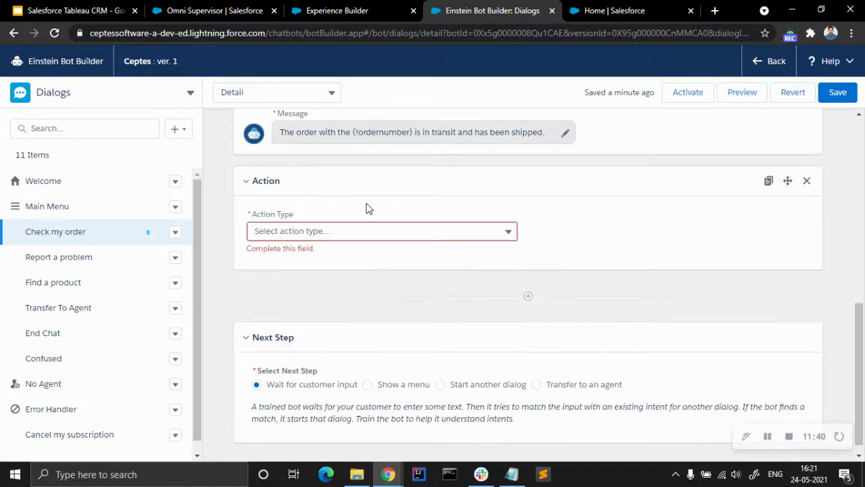
pyautogui.click(806, 181)
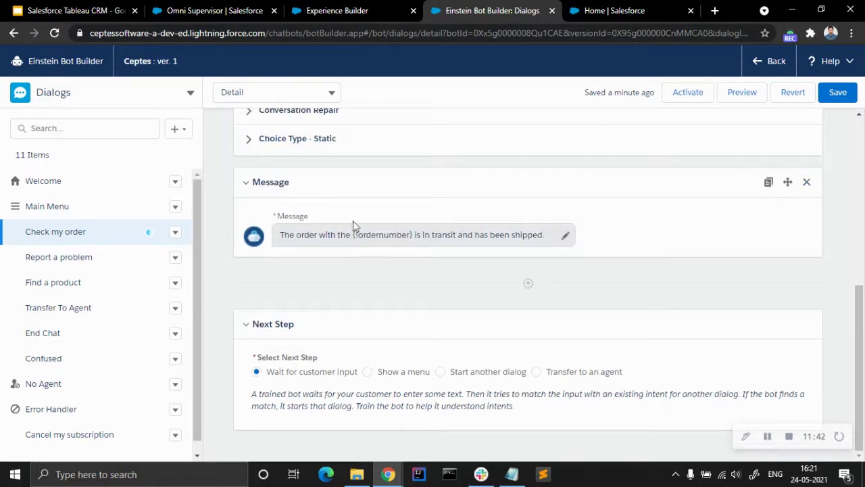
# - Review the Check my order dialog's question and message, and save the dialog before leaving it
pyautogui.scroll(1, 399, 318)
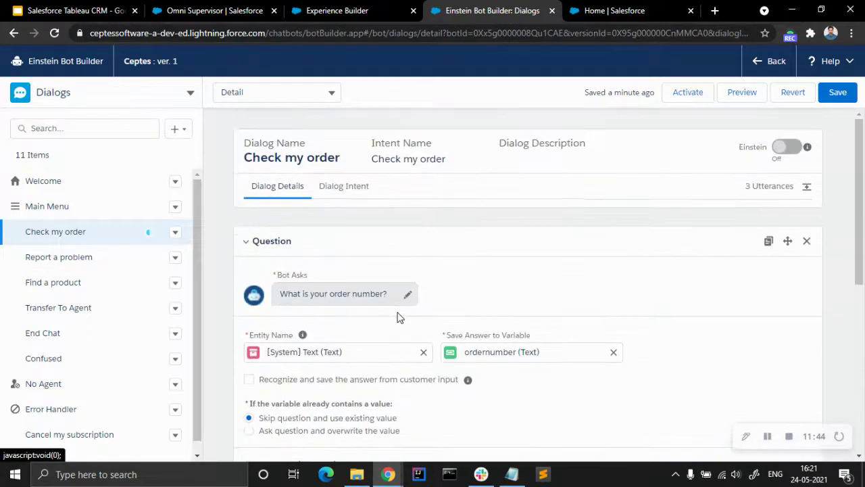
pyautogui.scroll(-3, 399, 317)
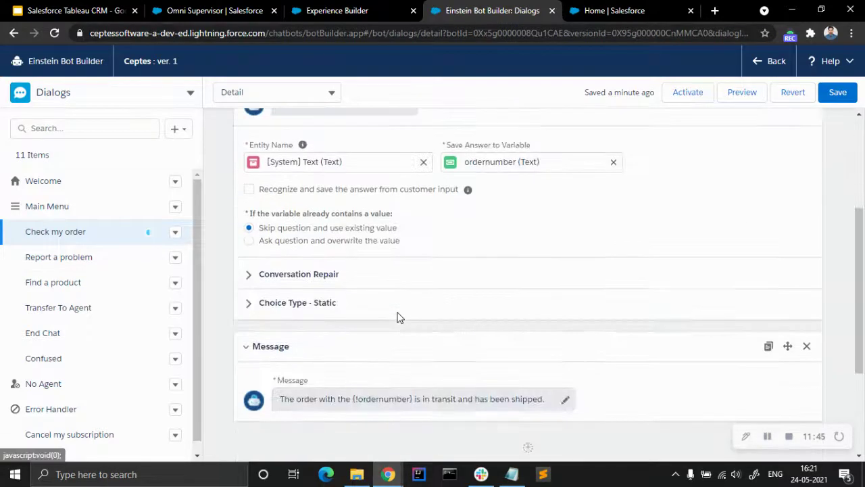
pyautogui.click(70, 285)
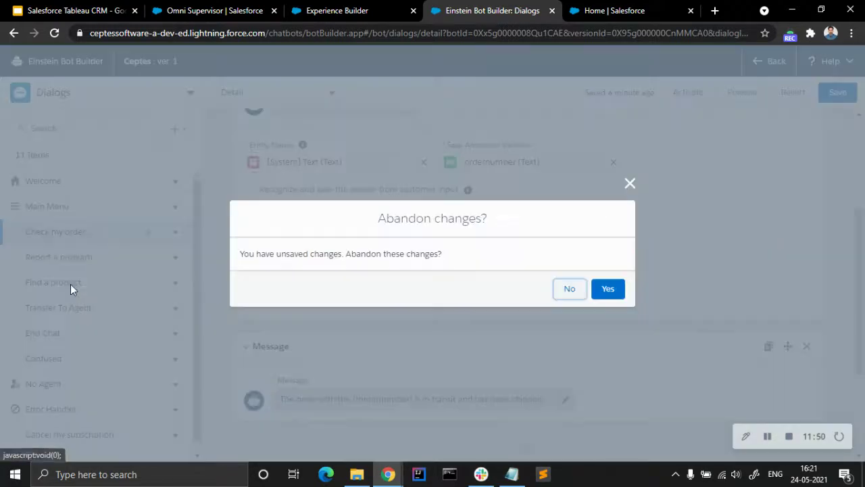
pyautogui.click(630, 184)
pyautogui.click(853, 98)
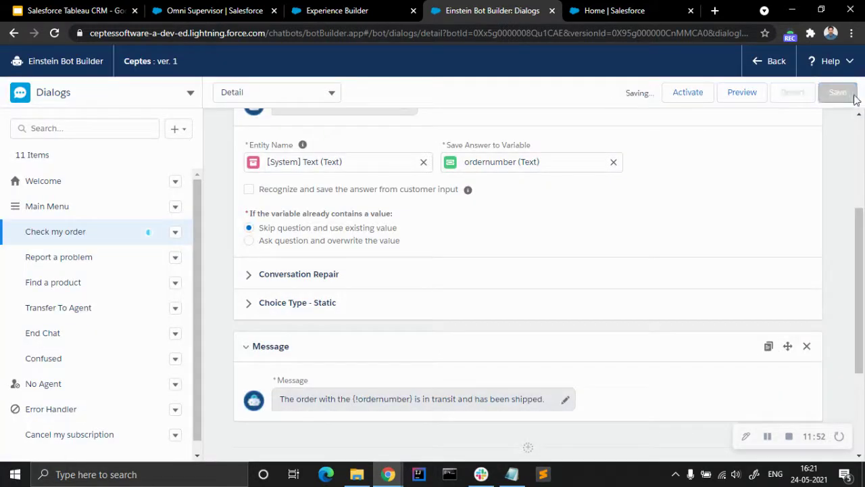
# - Add a question to the Find a product dialog that asks "Choose a category from the below"
pyautogui.click(70, 288)
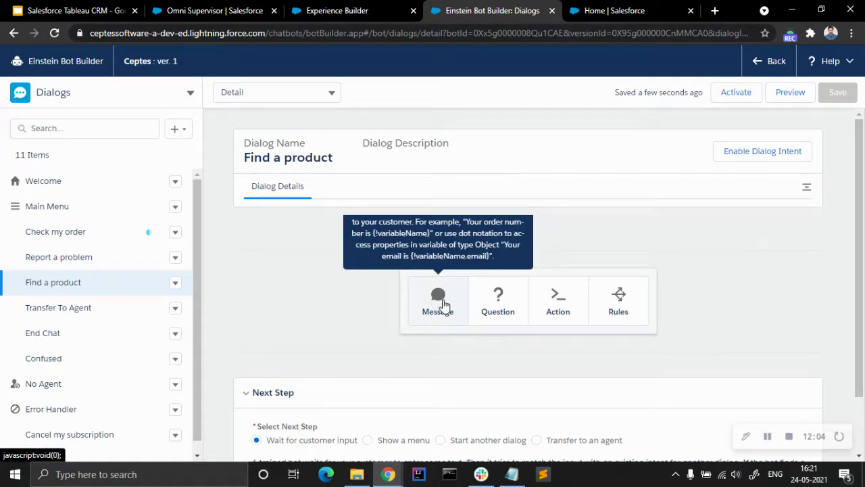
pyautogui.click(496, 299)
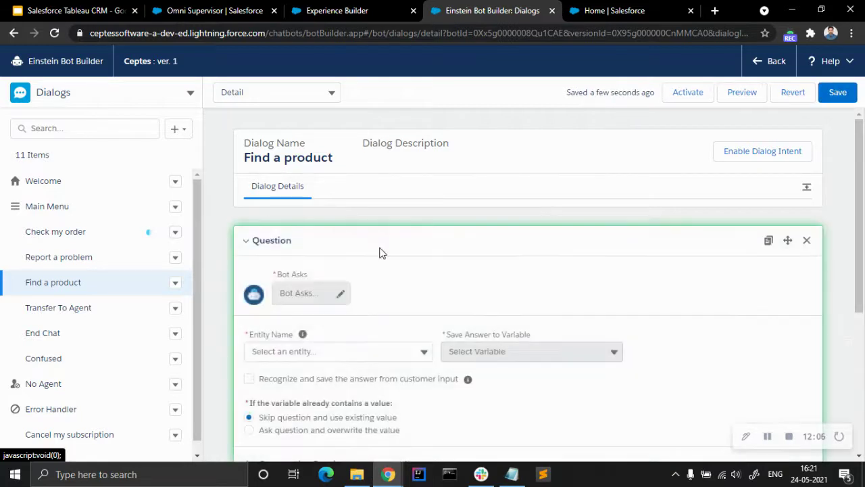
pyautogui.click(314, 286)
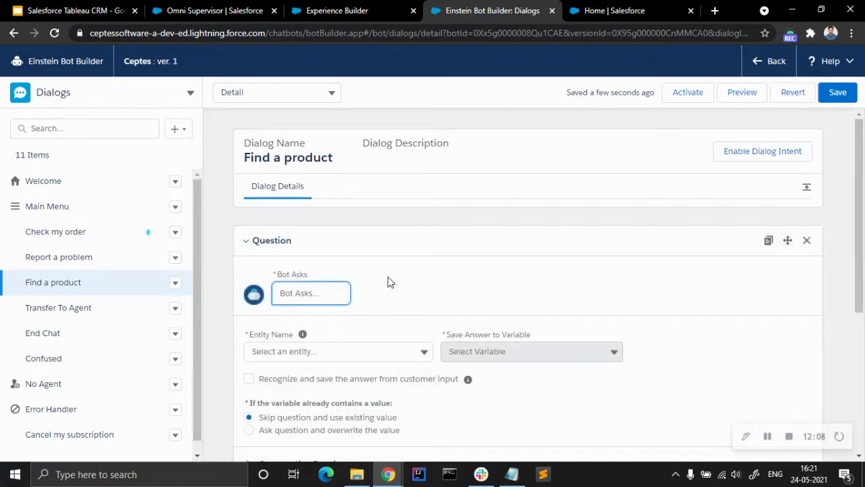
pyautogui.write('Choose ')
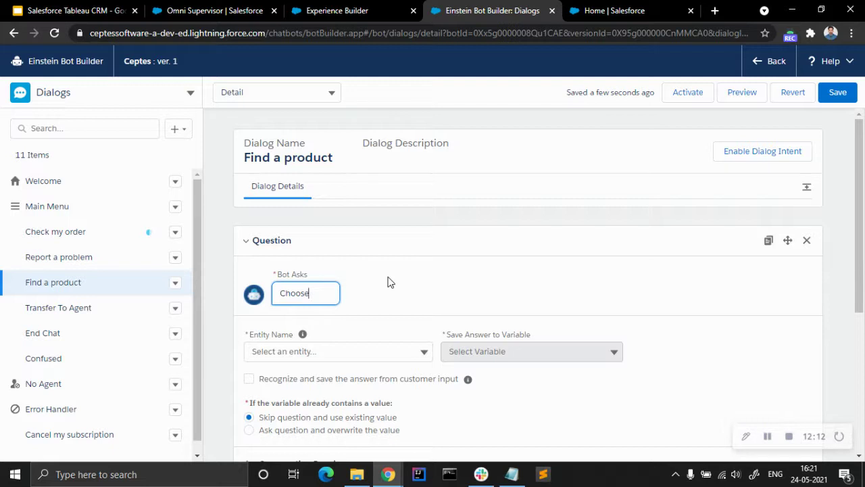
pyautogui.write('ac')
pyautogui.press('BackSpace')
pyautogui.write('category from the bel')
pyautogui.press('BackSpace')
pyautogui.press('BackSpace')
pyautogui.write('ew')
pyautogui.press('BackSpace')
pyautogui.write('low')
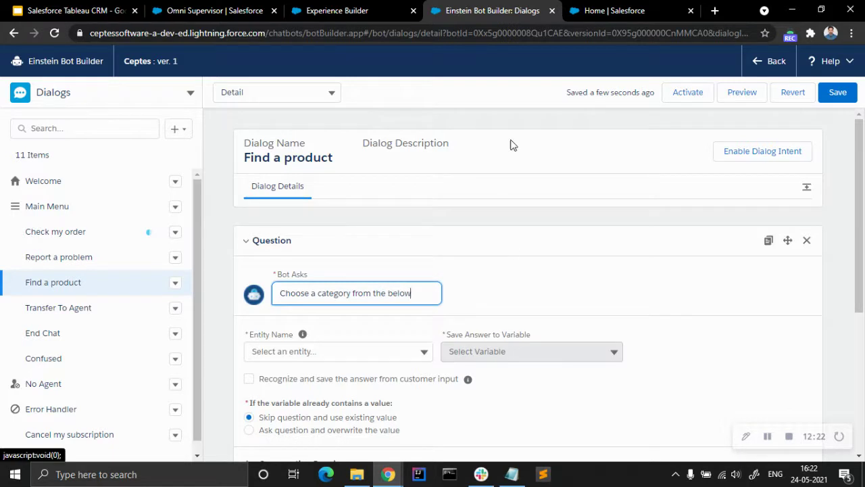
pyautogui.scroll(-1, 505, 169)
pyautogui.click(498, 214)
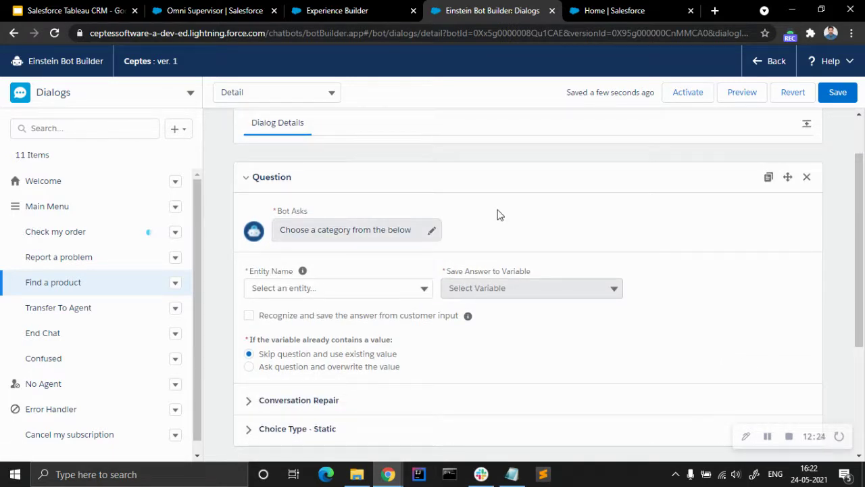
# - Set the category question's entity to [System] Text (Text)
pyautogui.scroll(-2, 498, 215)
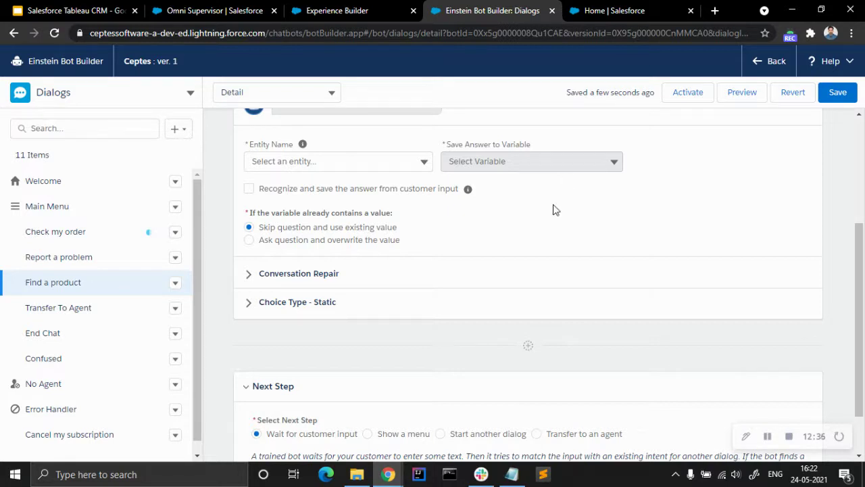
pyautogui.scroll(1, 553, 210)
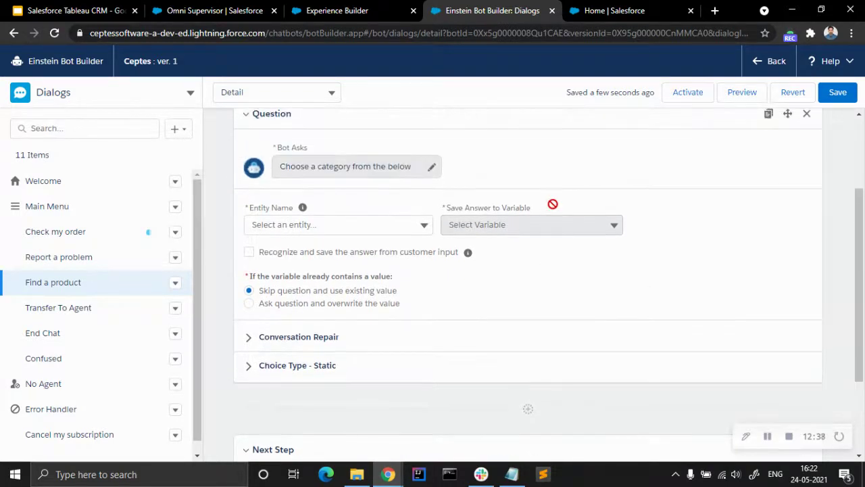
pyautogui.click(374, 226)
pyautogui.scroll(-1, 364, 345)
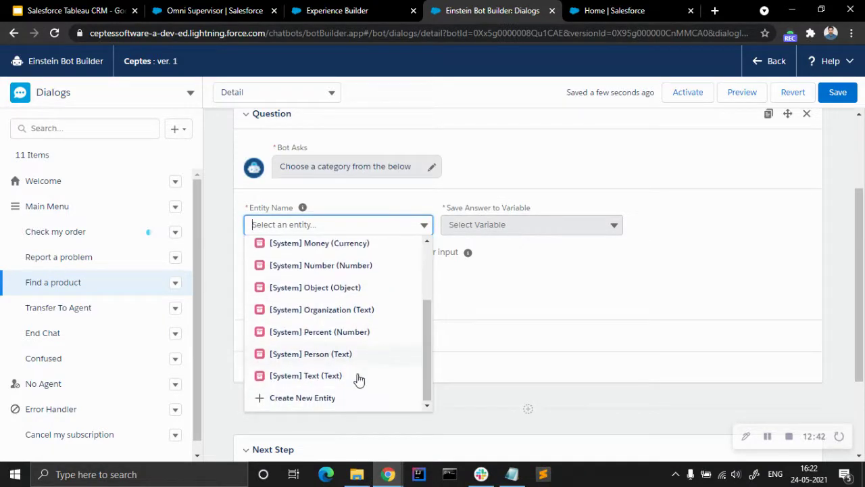
pyautogui.click(353, 383)
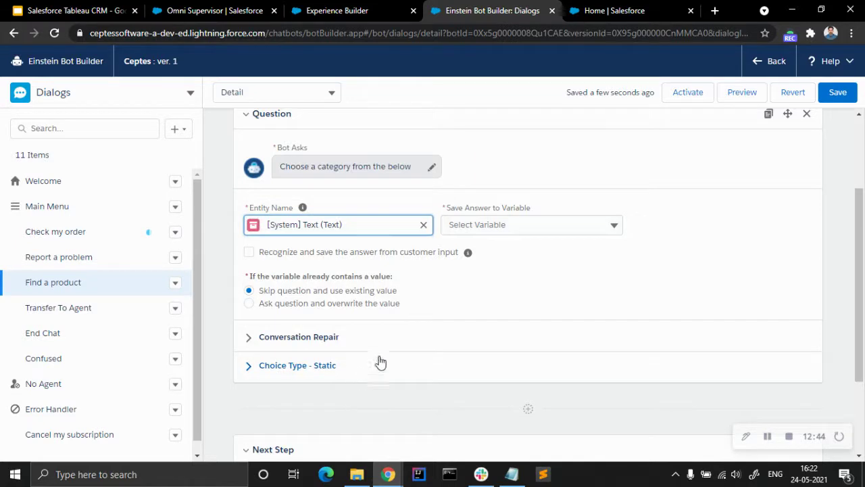
# - Save the category answer to a new custom text variable named "product type" with the API name product_type
pyautogui.click(541, 226)
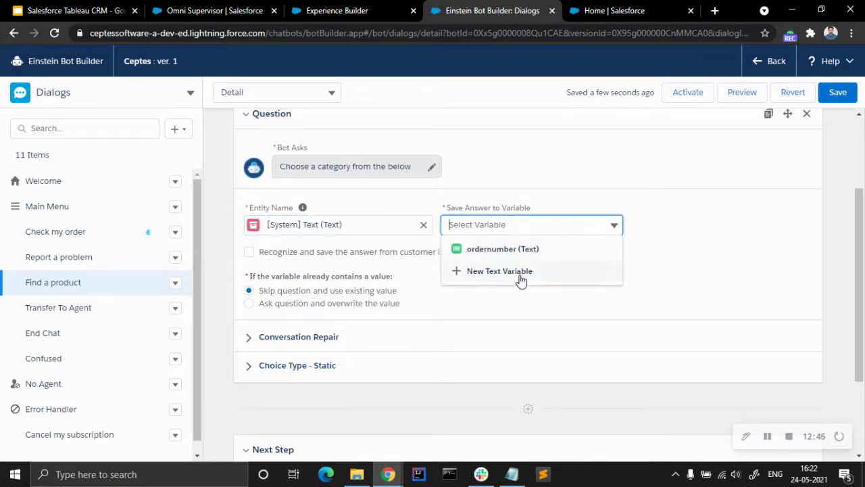
pyautogui.click(520, 274)
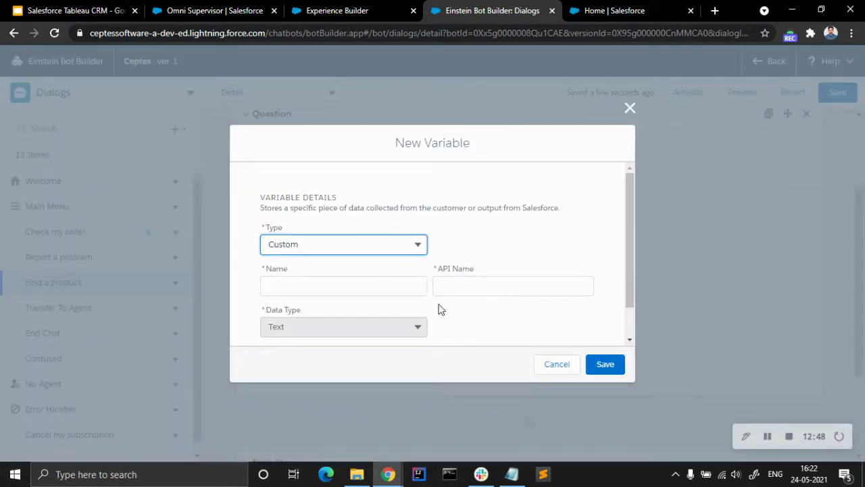
pyautogui.click(387, 279)
pyautogui.write('pro')
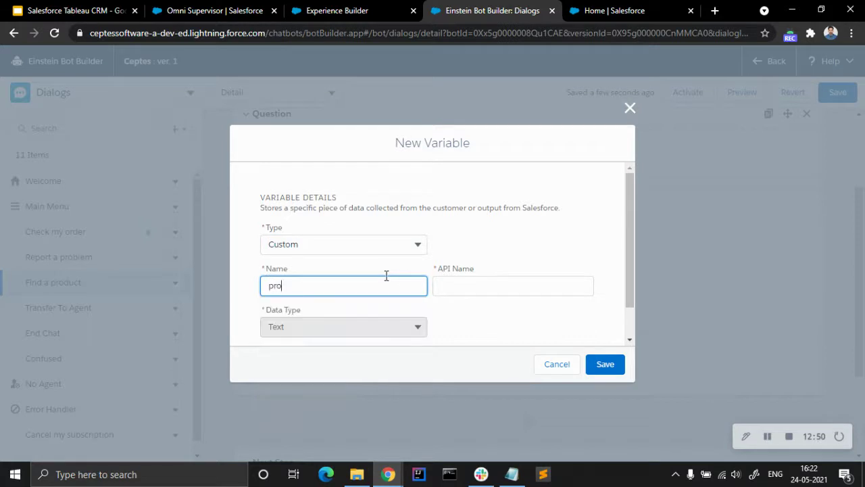
pyautogui.write('ductty')
pyautogui.press('BackSpace')
pyautogui.press('BackSpace')
pyautogui.press('BackSpace')
pyautogui.press('BackSpace')
pyautogui.press('BackSpace')
pyautogui.press('BackSpace')
pyautogui.write('product ty')
pyautogui.click(480, 265)
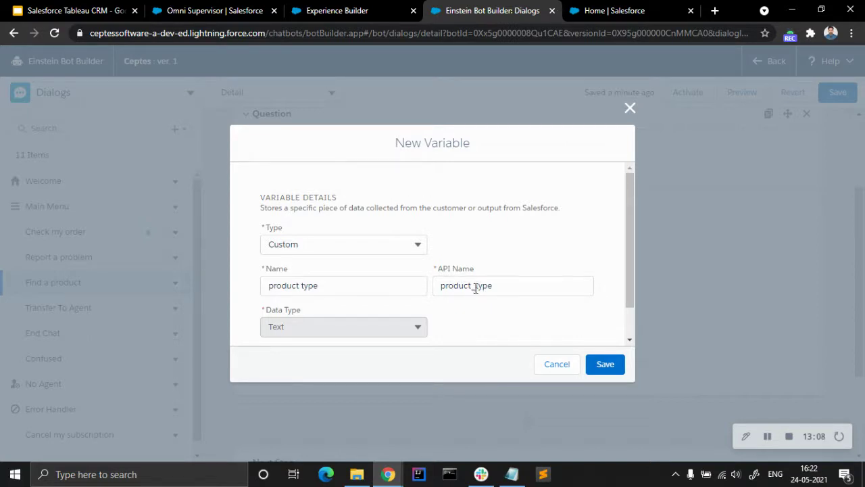
pyautogui.scroll(-2, 545, 324)
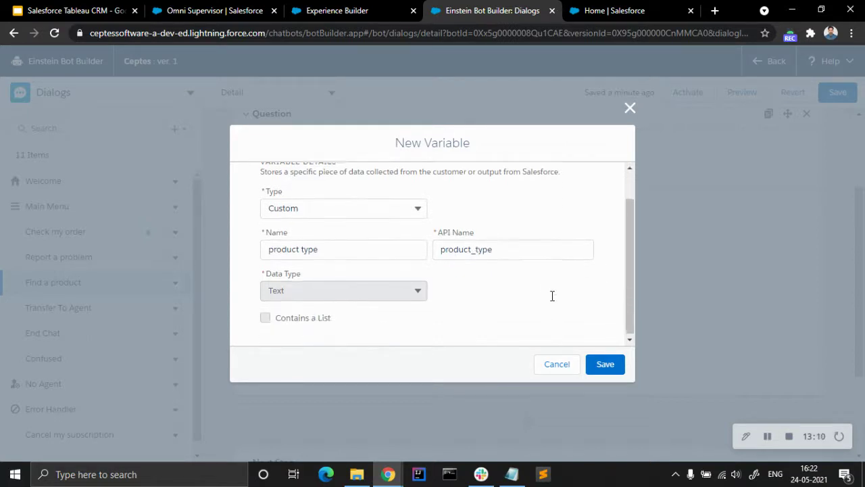
pyautogui.click(609, 368)
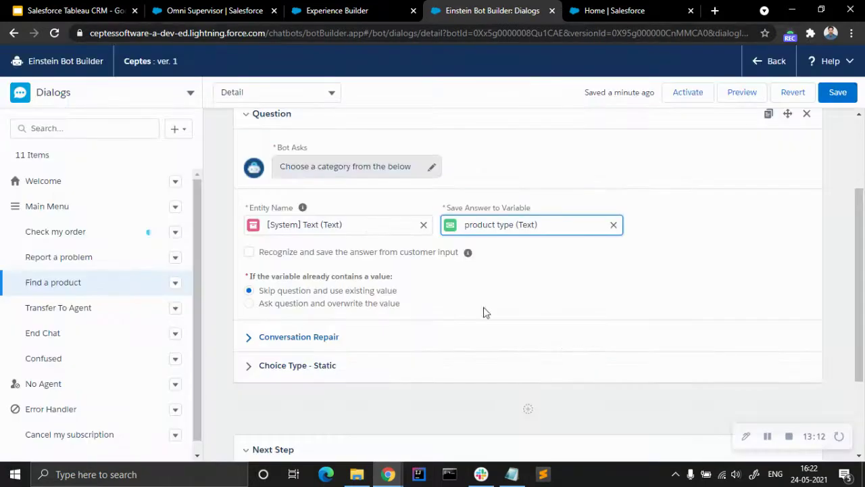
# - Expand the category question's static choice settings and display the choices as a menu
pyautogui.click(250, 370)
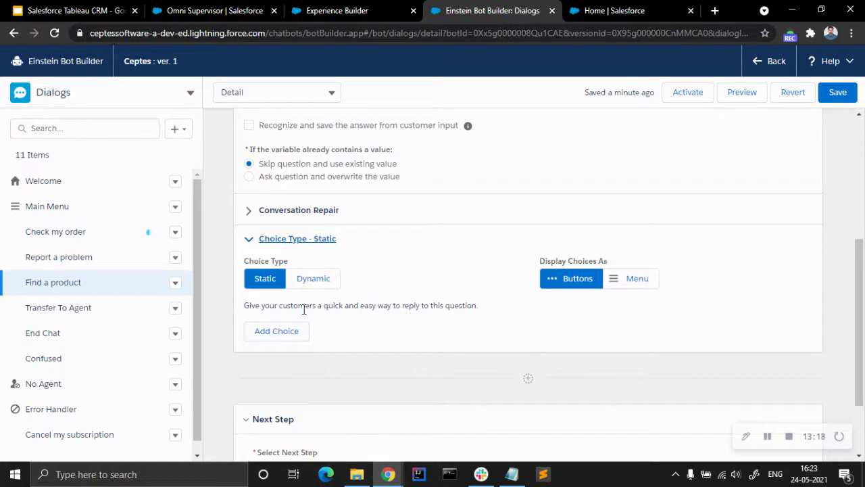
pyautogui.click(298, 331)
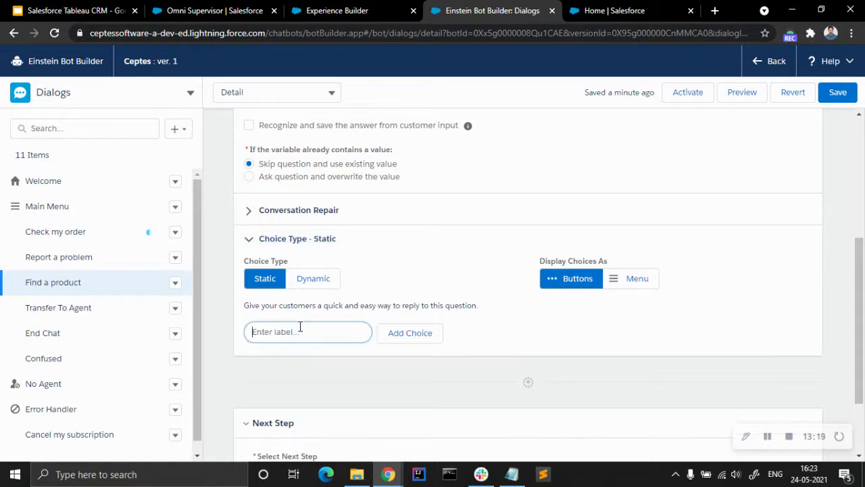
pyautogui.click(631, 280)
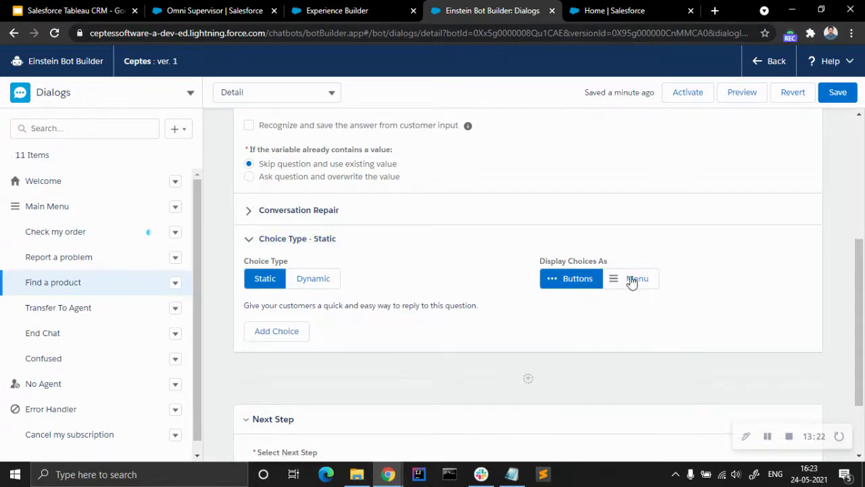
# - Add "Electronics" as the first menu choice of the category question
pyautogui.click(278, 333)
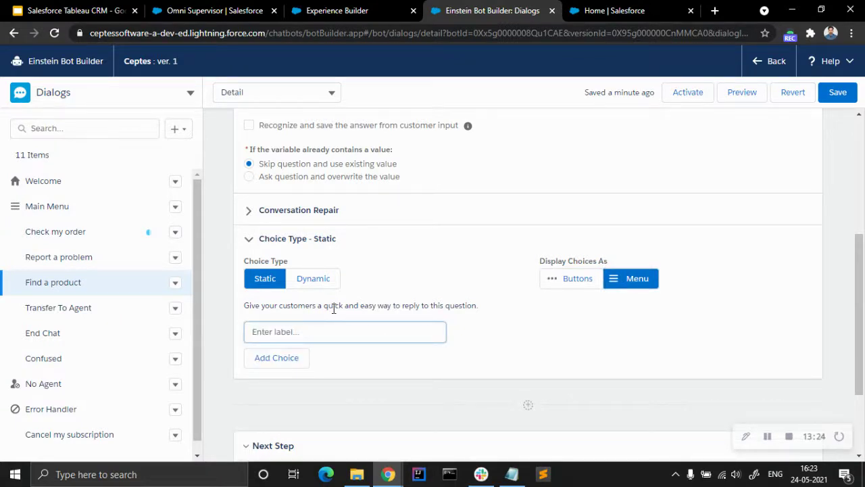
pyautogui.write('Elec')
pyautogui.press('BackSpace')
pyautogui.press('BackSpace')
pyautogui.press('BackSpace')
pyautogui.press('BackSpace')
pyautogui.write('Cp')
pyautogui.press('BackSpace')
pyautogui.write('Electronics')
# - Add the further menu choices "Sports", "Clothing" and "Footwear" below Electronics
pyautogui.click(289, 362)
pyautogui.write('Sports')
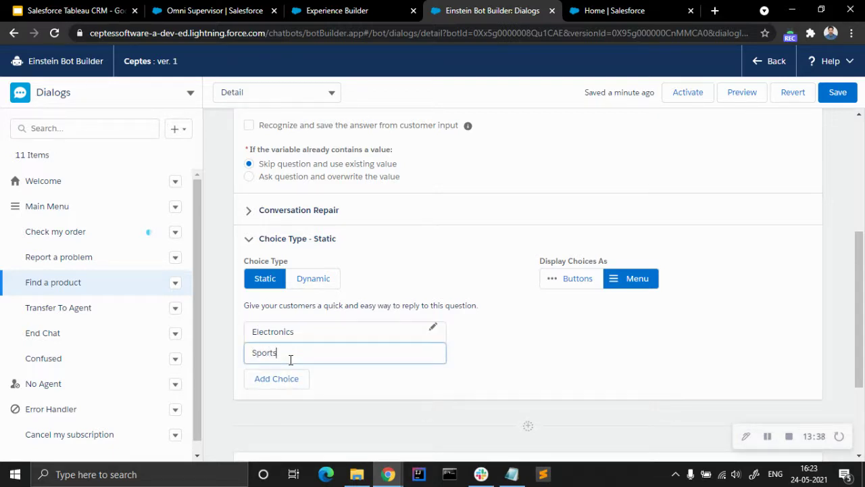
pyautogui.click(283, 378)
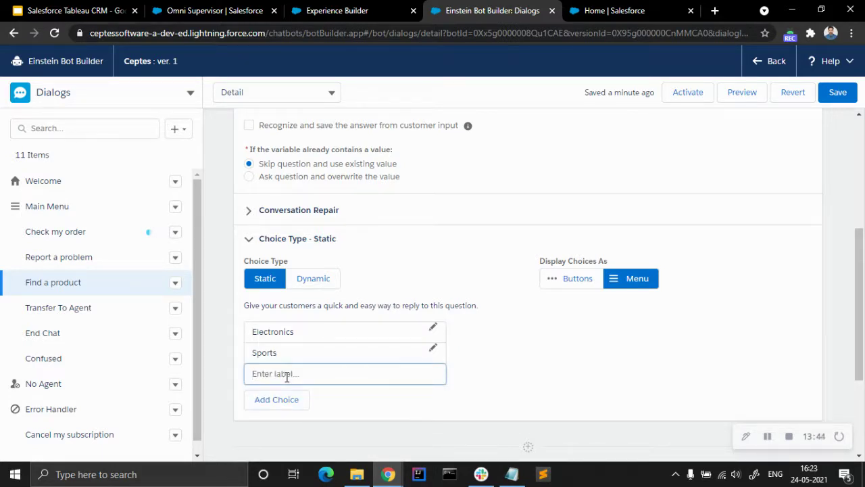
pyautogui.write('Clothing')
pyautogui.click(281, 399)
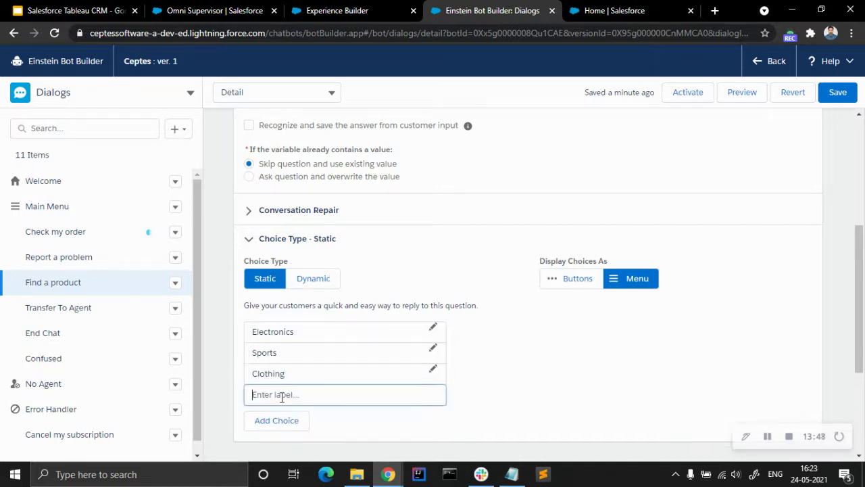
pyautogui.write('Footwear')
pyautogui.click(533, 372)
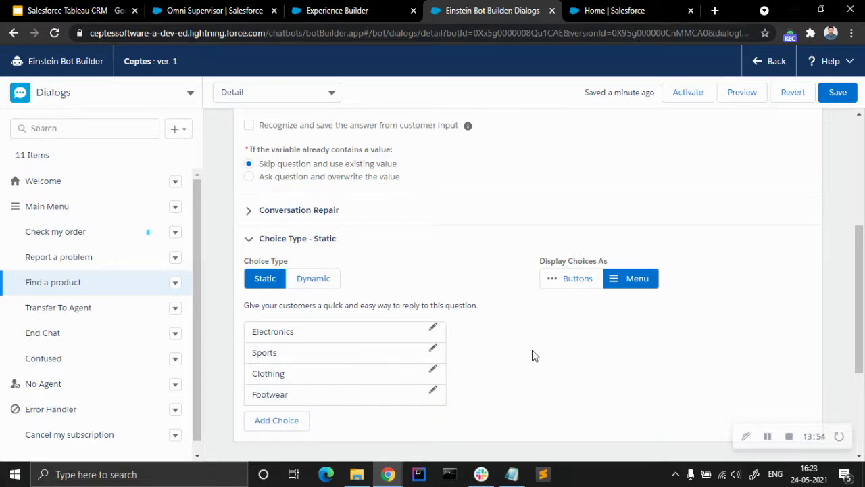
# - Review the category question's settings and save the Find a product dialog
pyautogui.scroll(-3, 541, 325)
pyautogui.scroll(3, 544, 323)
pyautogui.scroll(1, 544, 323)
pyautogui.scroll(-3, 544, 322)
pyautogui.scroll(2, 700, 184)
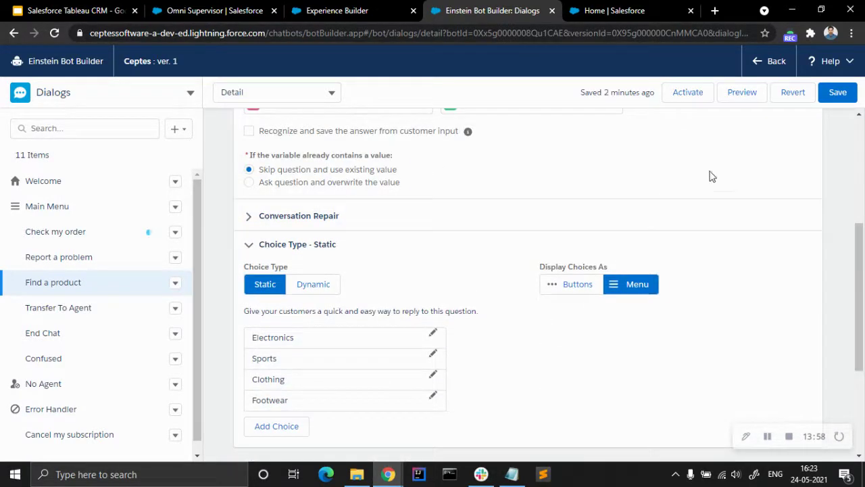
pyautogui.click(835, 96)
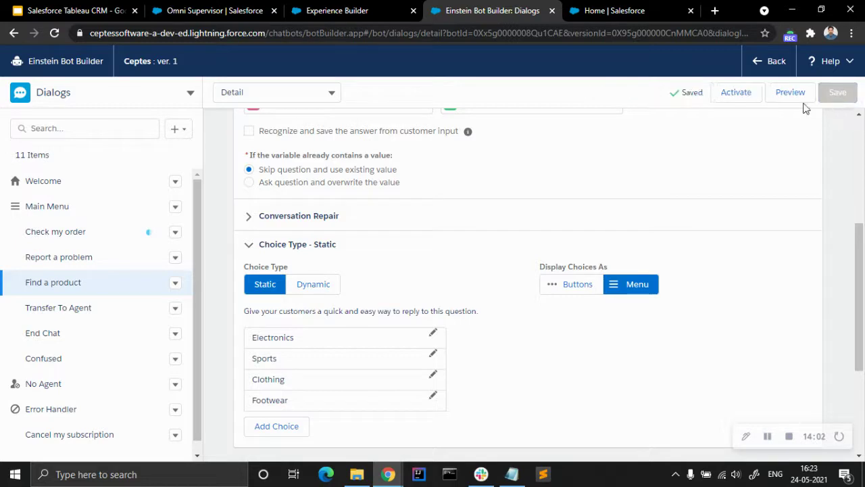
# - Add a Message element after the category question in the Find a product dialog
pyautogui.scroll(-2, 531, 289)
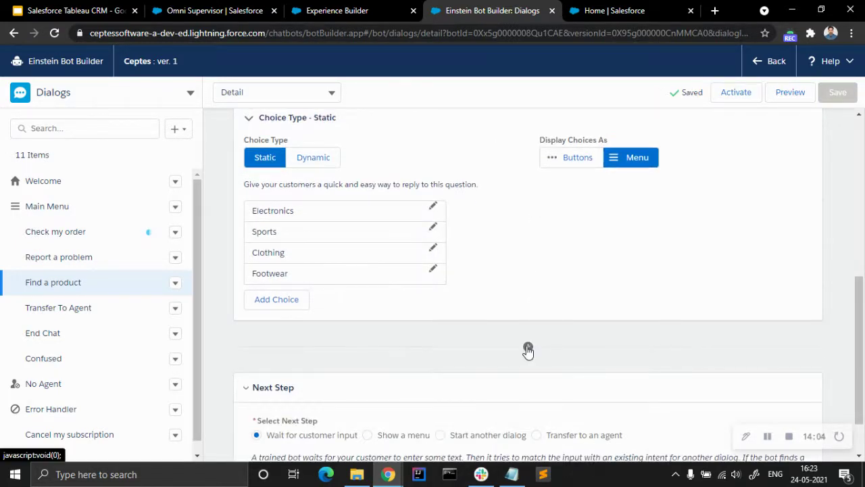
pyautogui.scroll(3, 509, 277)
pyautogui.scroll(-3, 509, 277)
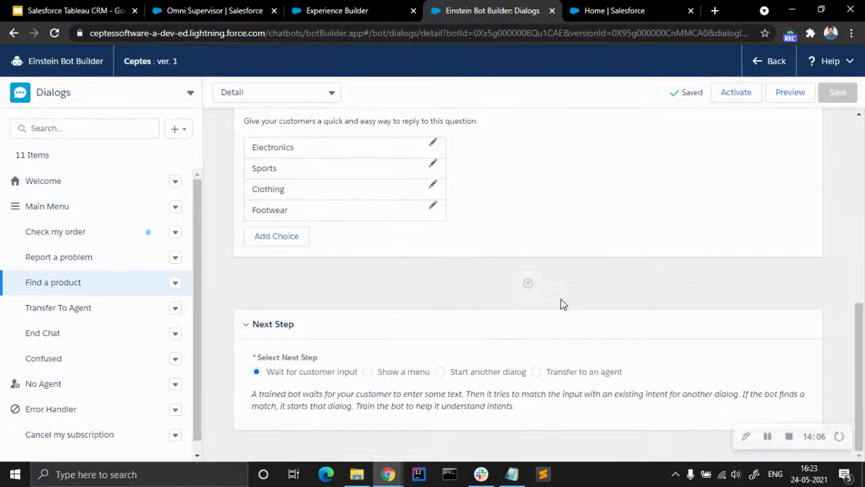
pyautogui.click(529, 286)
pyautogui.click(440, 333)
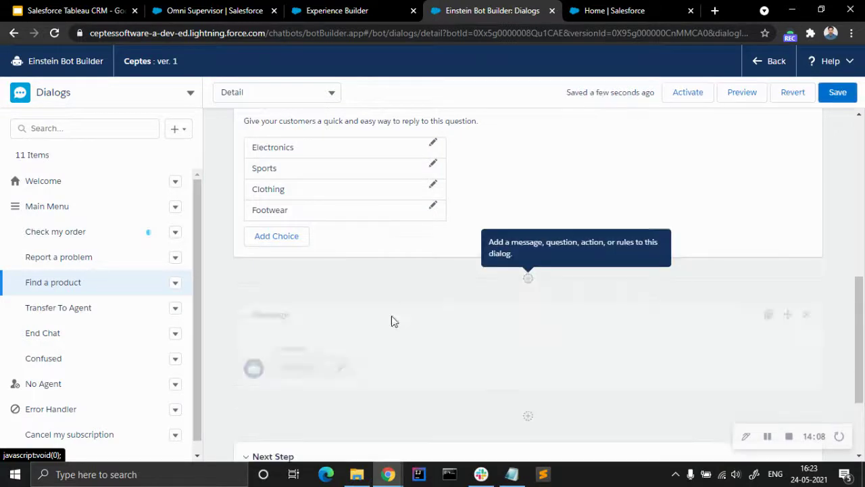
pyautogui.click(315, 328)
pyautogui.scroll(2, 404, 304)
pyautogui.scroll(3, 469, 248)
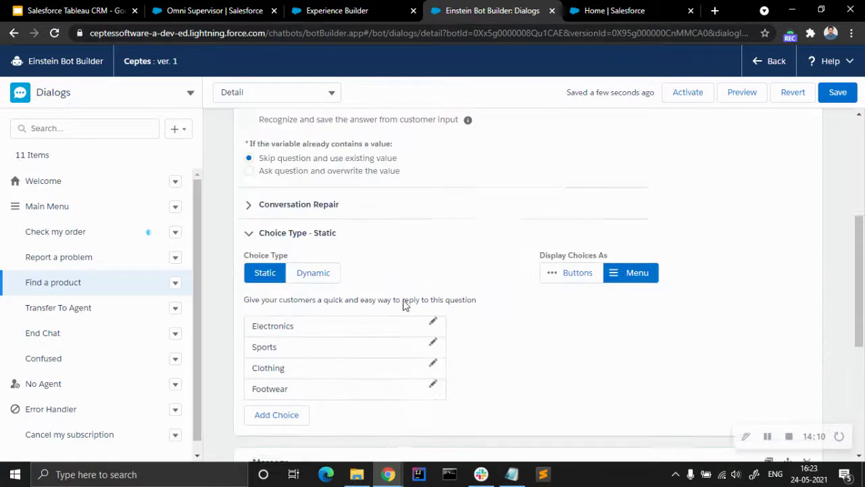
pyautogui.scroll(-5, 473, 277)
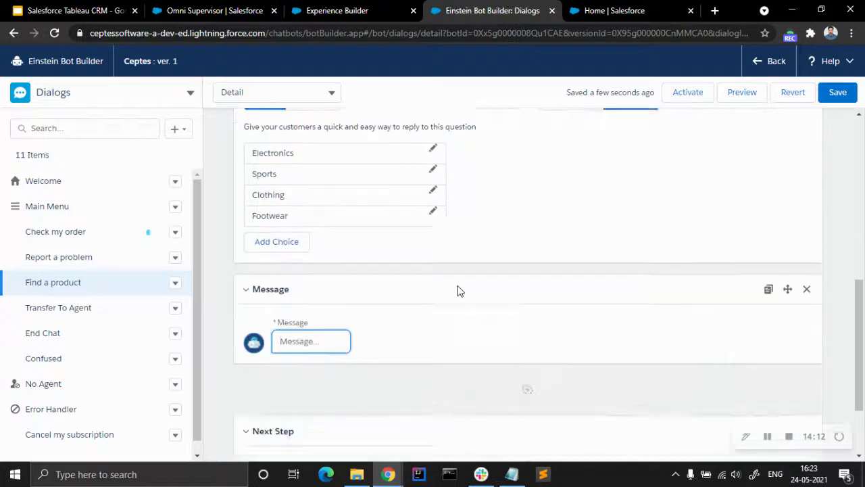
pyautogui.scroll(-2, 458, 291)
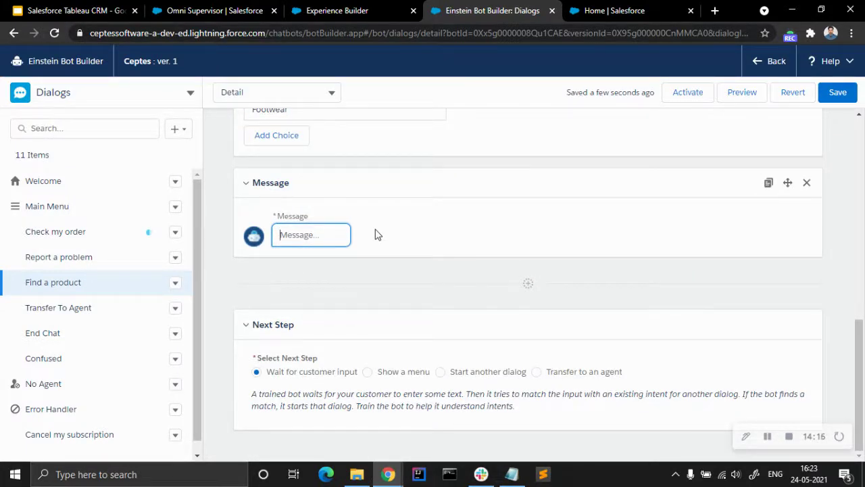
pyautogui.write('We')
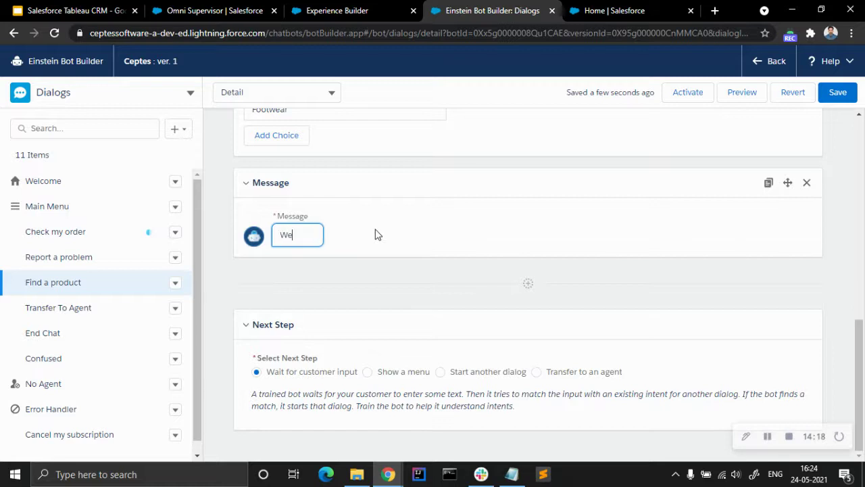
pyautogui.press('BackSpace')
pyautogui.press('BackSpace')
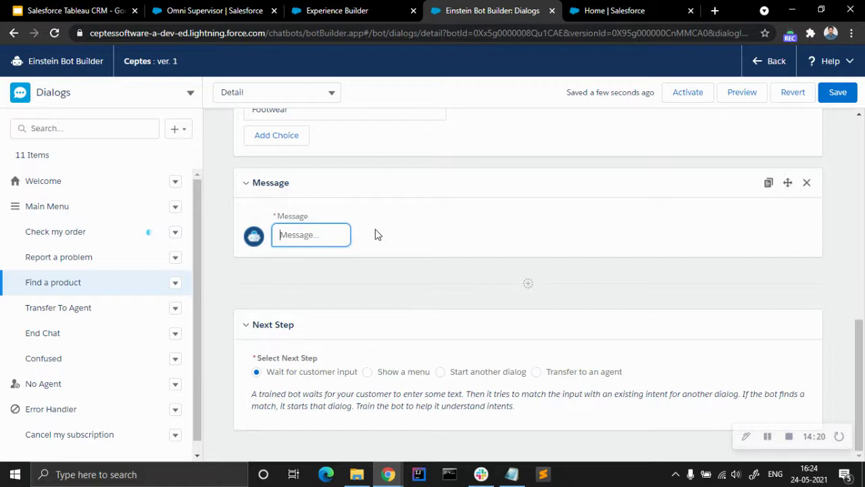
pyautogui.write('The agent for this')
pyautogui.press('BackSpace')
pyautogui.press('BackSpace')
pyautogui.press('BackSpace')
pyautogui.press('BackSpace')
pyautogui.press('BackSpace')
pyautogui.press('BackSpace')
pyautogui.press('BackSpace')
pyautogui.press('BackSpace')
pyautogui.press('BackSpace')
pyautogui.press('BackSpace')
pyautogui.press('BackSpace')
pyautogui.press('BackSpace')
pyautogui.press('BackSpace')
pyautogui.press('BackSpace')
pyautogui.press('BackSpace')
pyautogui.press('BackSpace')
pyautogui.press('BackSpace')
pyautogui.press('BackSpace')
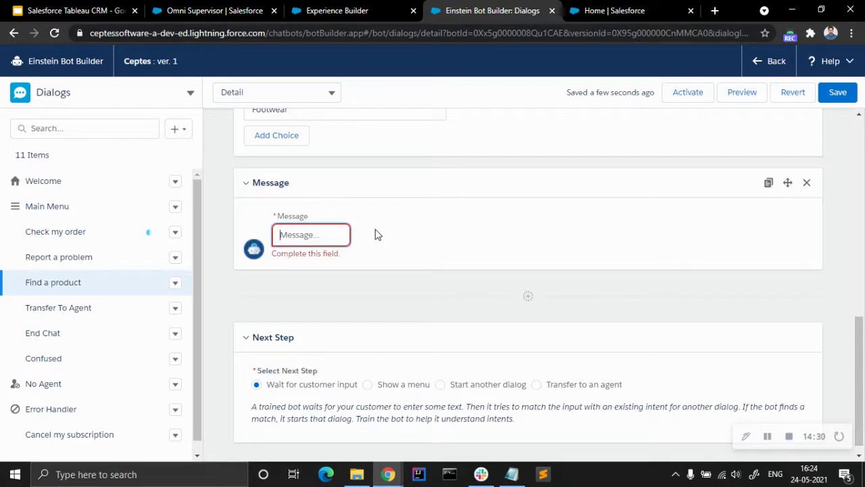
# - Start the Message element's text with "Thank you for choosing the product type"
pyautogui.write('Than')
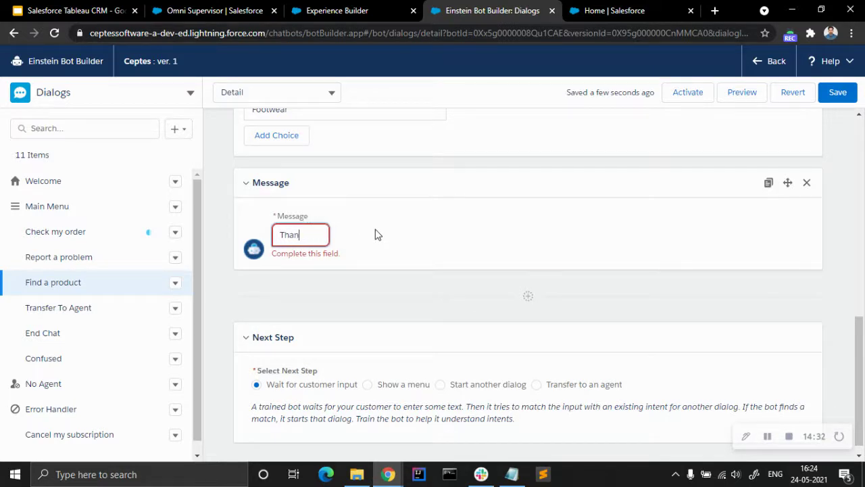
pyautogui.write('k you fpr')
pyautogui.press('BackSpace')
pyautogui.press('BackSpace')
pyautogui.write('or ch')
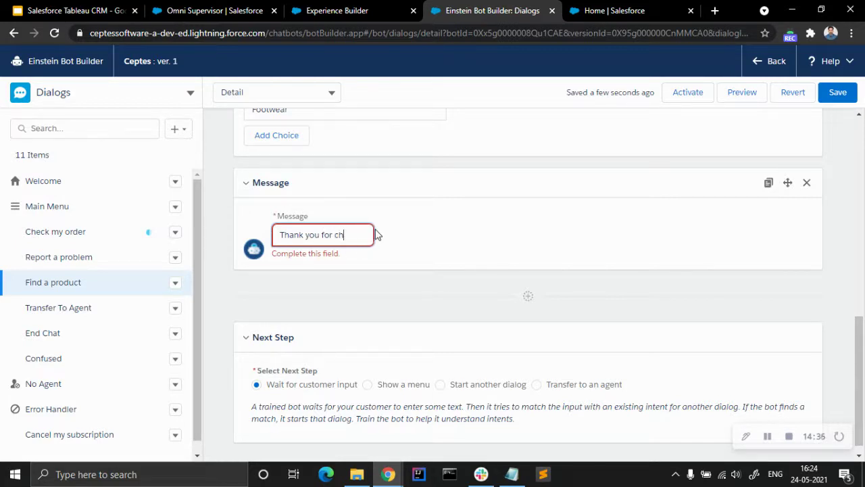
pyautogui.write('oosing the product type')
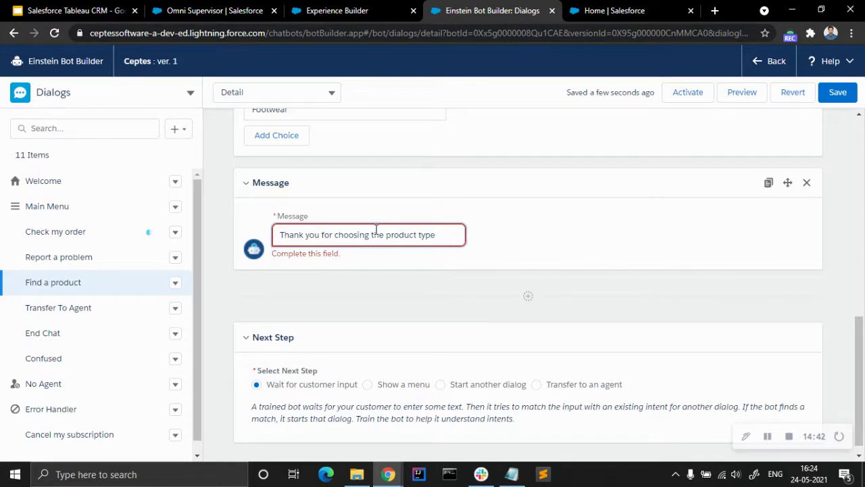
# - Complete the message with ". The call is being transferred to the agent who handles {!product_type}"
pyautogui.write('. The call is bei')
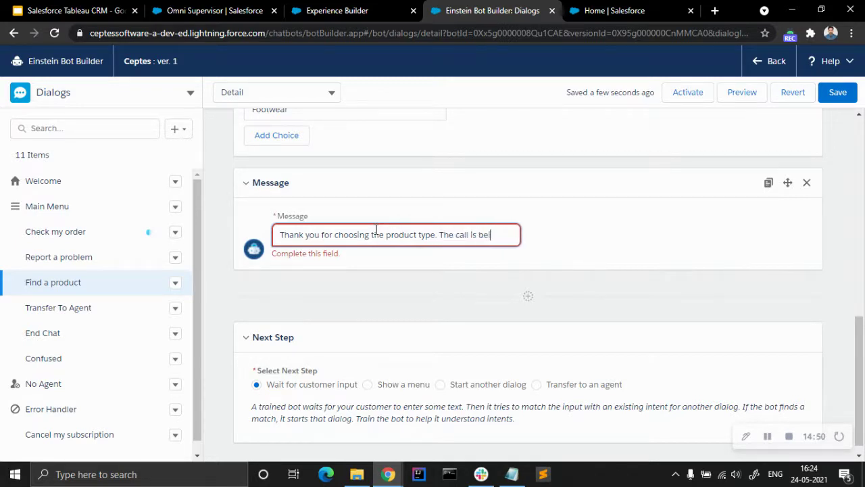
pyautogui.write('ng trans')
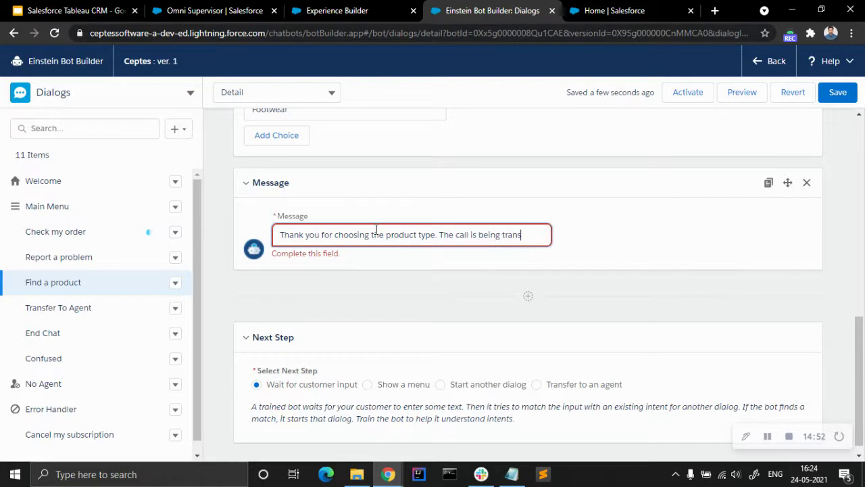
pyautogui.write('ferred')
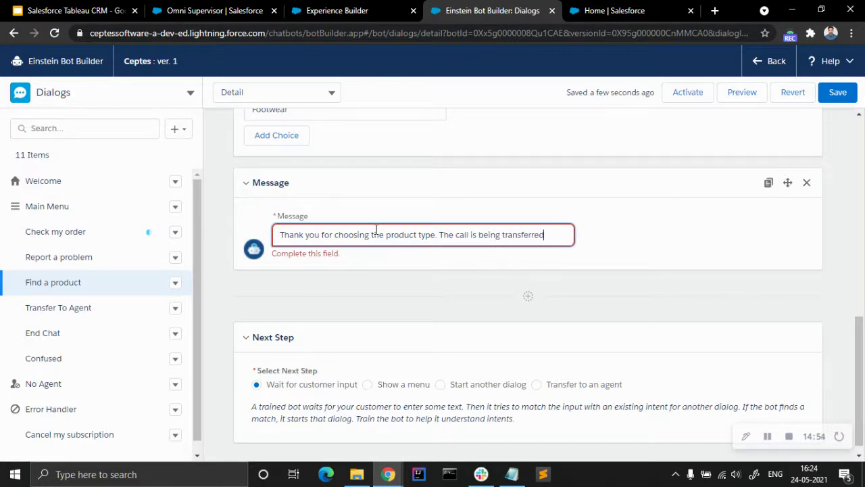
pyautogui.write(' to the ag')
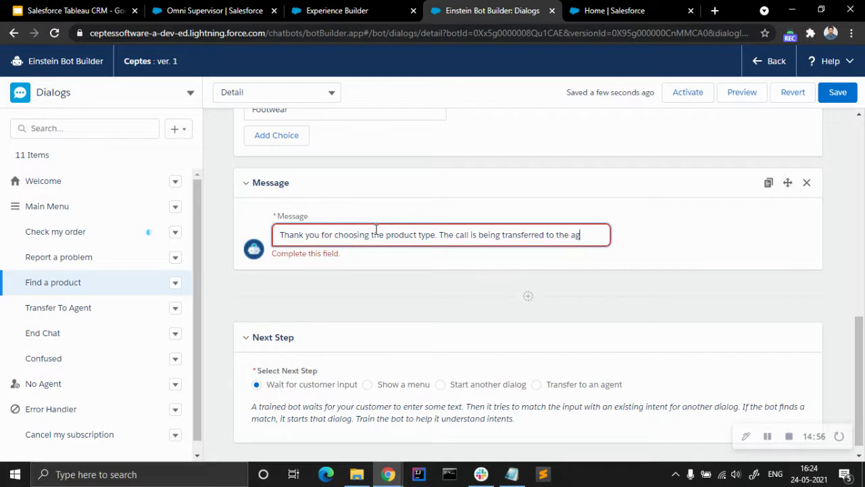
pyautogui.write('ent who ')
pyautogui.write('handled')
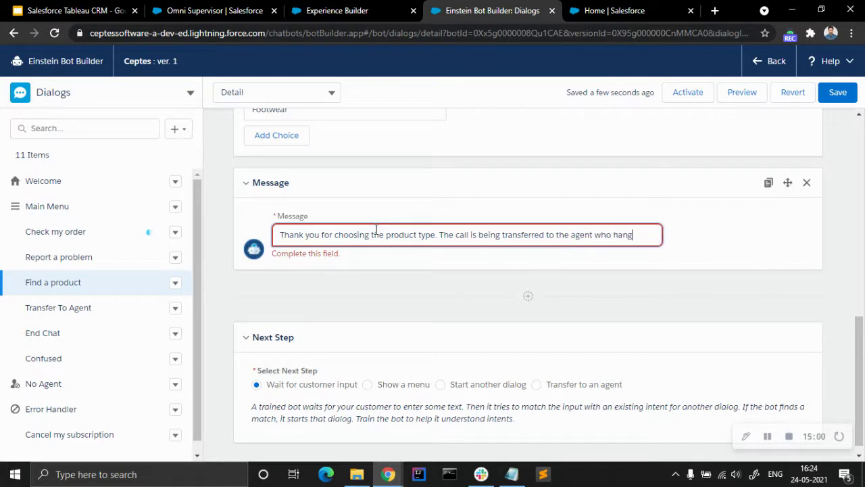
pyautogui.press('BackSpace')
pyautogui.press('BackSpace')
pyautogui.write('s the pro')
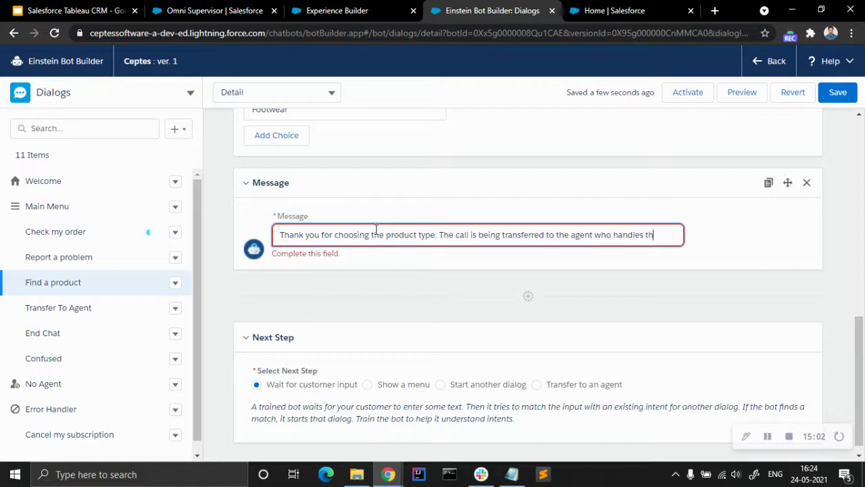
pyautogui.press('BackSpace')
pyautogui.press('BackSpace')
pyautogui.press('BackSpace')
pyautogui.press('BackSpace')
pyautogui.write('{!produc')
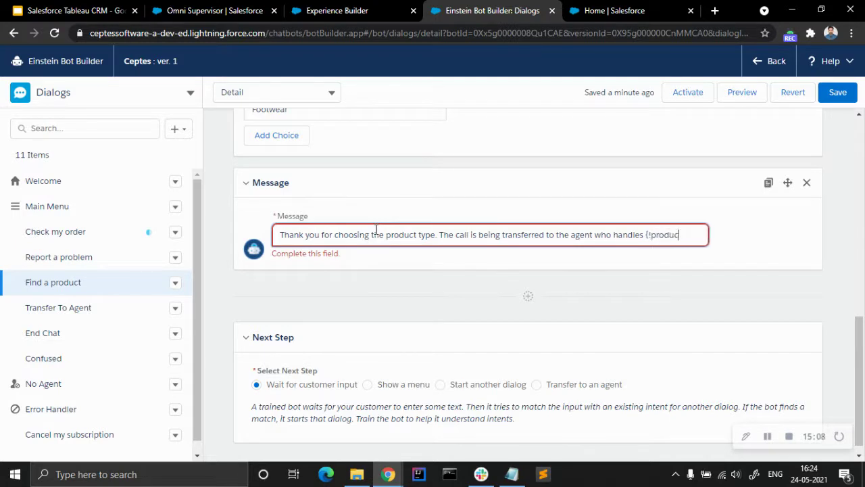
pyautogui.write('t_type}')
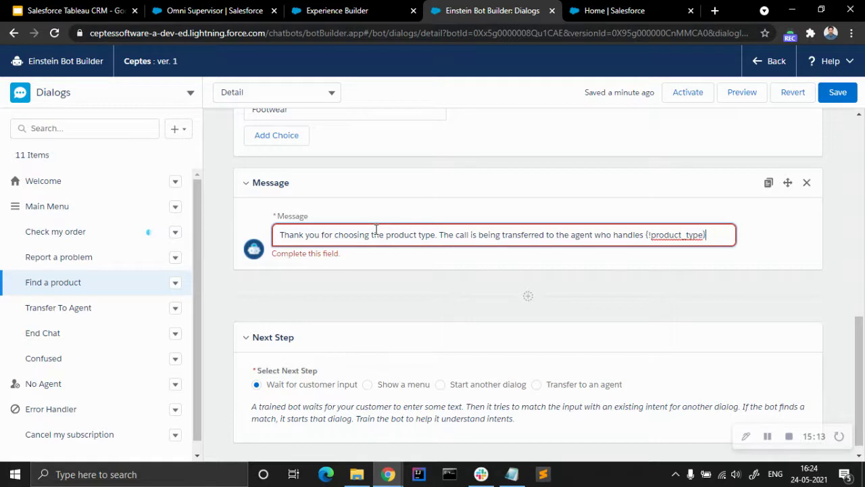
pyautogui.click(436, 285)
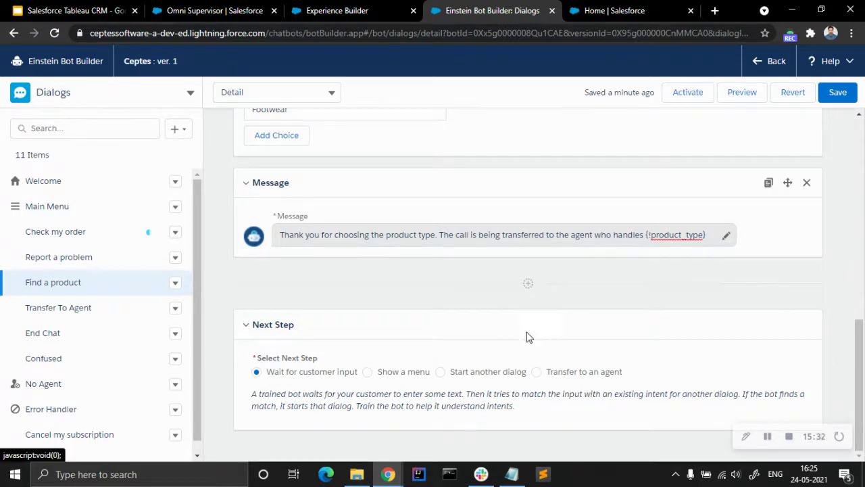
# - Set the Find a product dialog's next step to Transfer to an agent and save the dialog
pyautogui.click(537, 371)
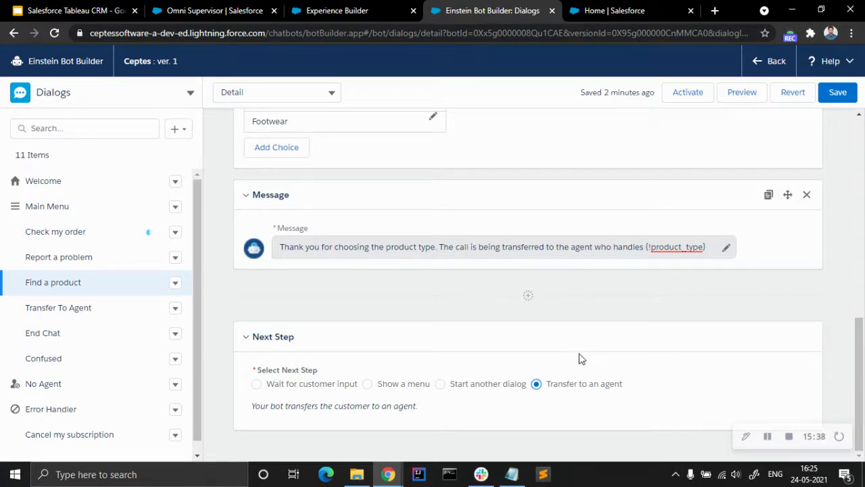
pyautogui.click(839, 93)
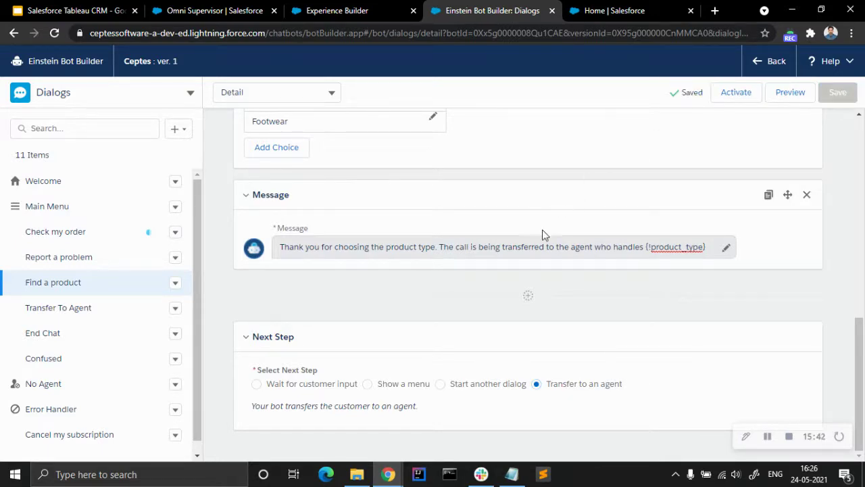
pyautogui.scroll(4, 523, 296)
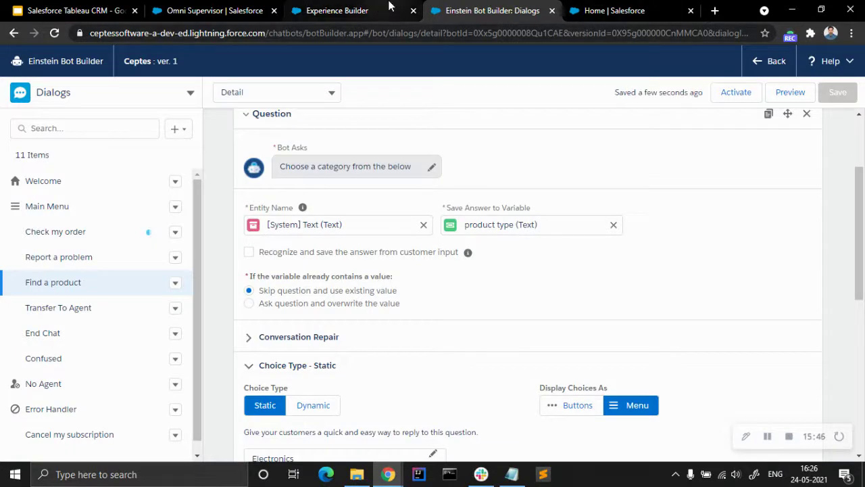
# - Switch to Omni Supervisor and set the Omni-Channel status to Available - Chat
pyautogui.click(233, 8)
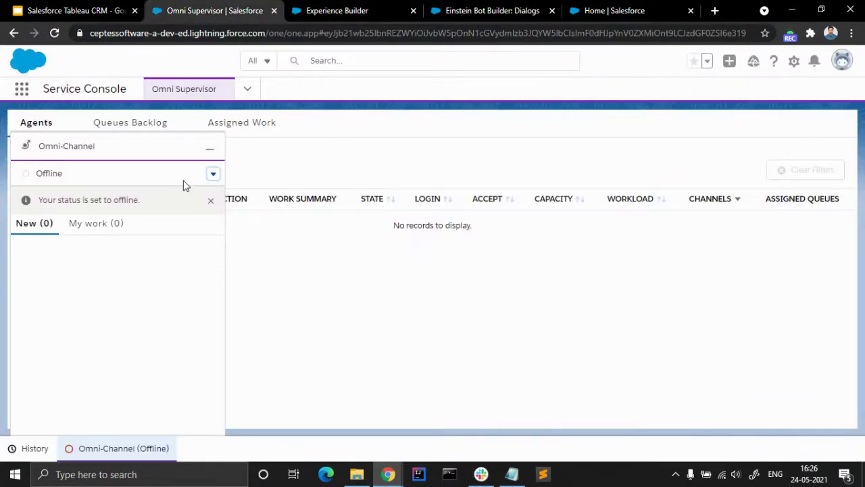
pyautogui.click(213, 174)
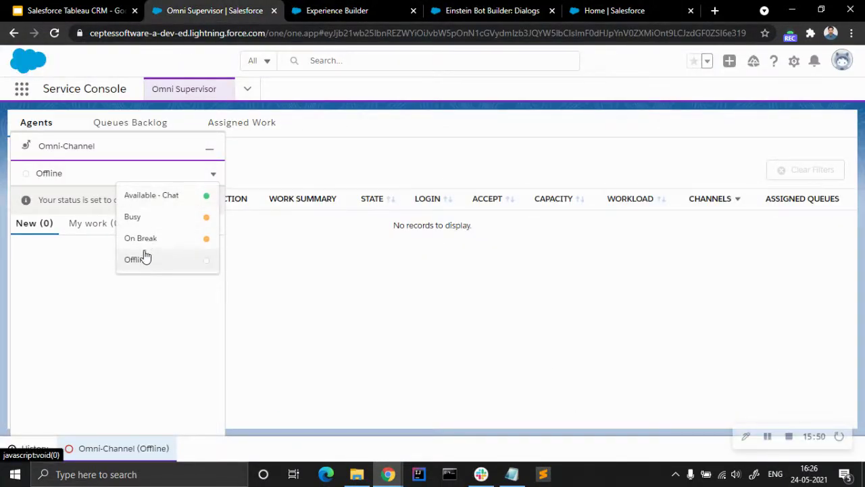
pyautogui.click(148, 195)
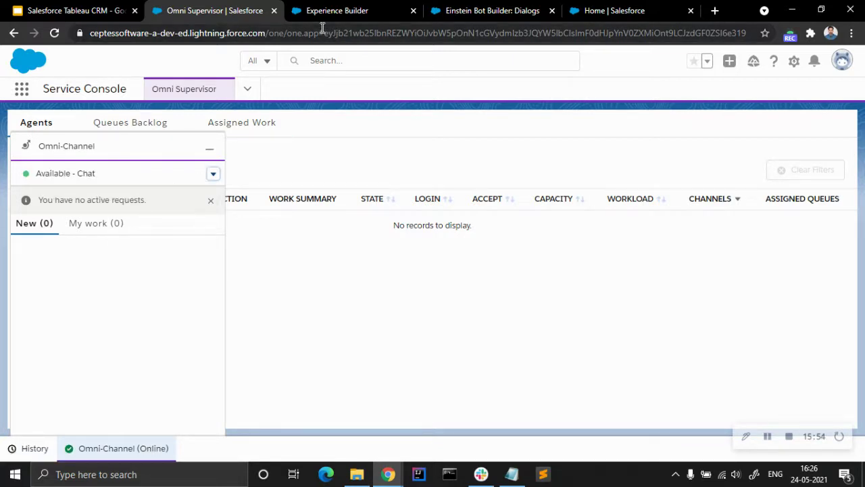
# - Switch to Experience Builder, reload it and open the site preview
pyautogui.click(338, 11)
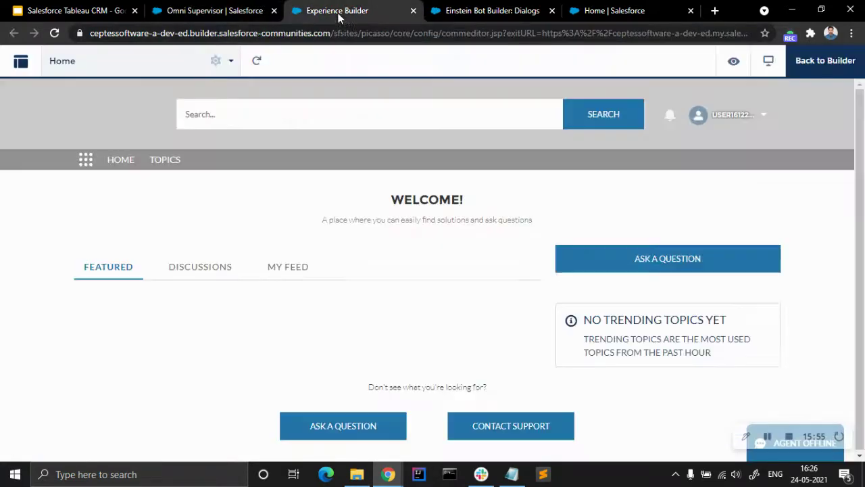
pyautogui.click(54, 33)
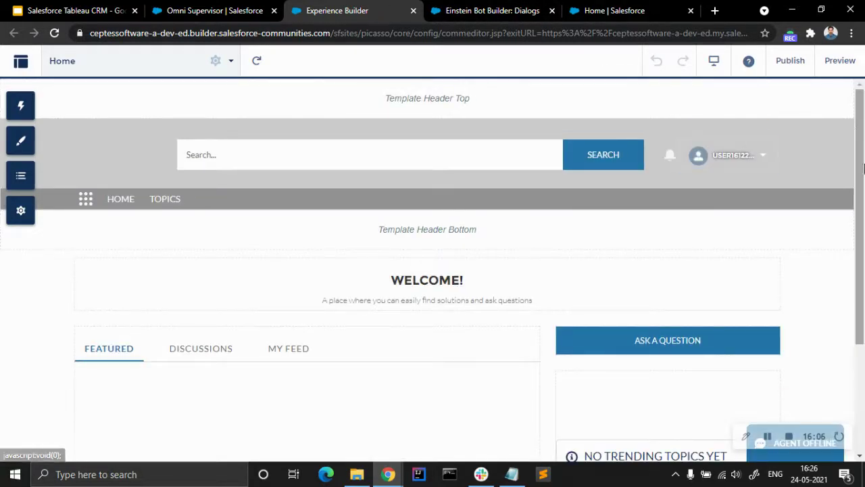
pyautogui.click(835, 65)
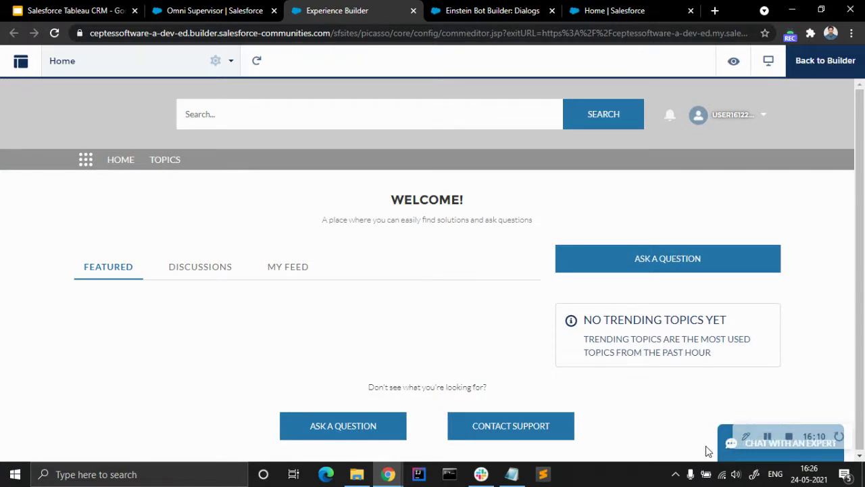
# - Try to start a chat with an expert from the previewed site
pyautogui.click(730, 457)
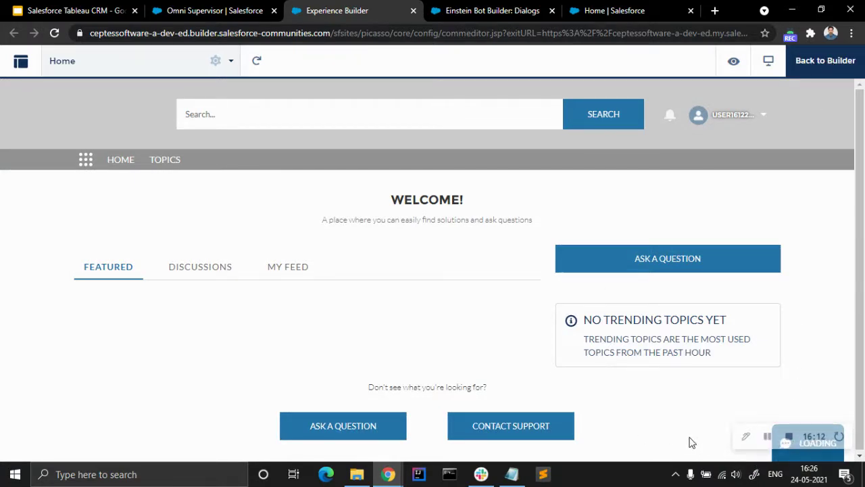
pyautogui.click(690, 301)
pyautogui.click(680, 361)
pyautogui.click(678, 365)
pyautogui.click(677, 386)
pyautogui.click(676, 428)
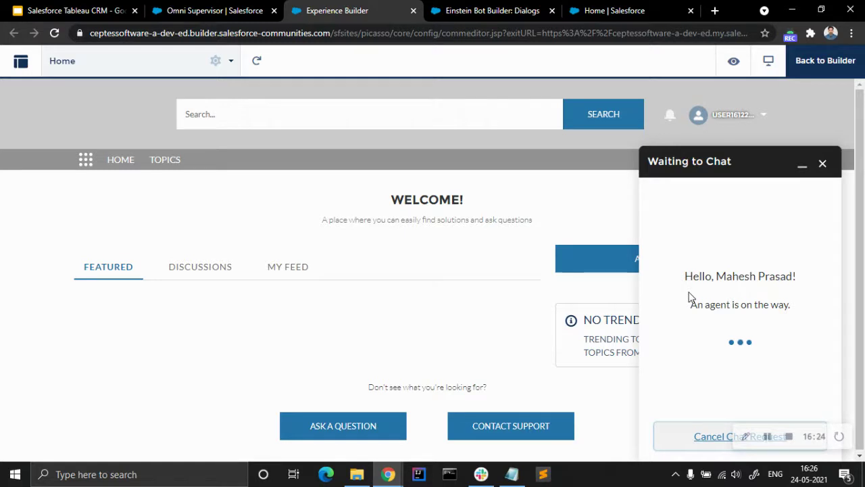
# - Cancel the waiting chat request on the previewed site
pyautogui.click(520, 7)
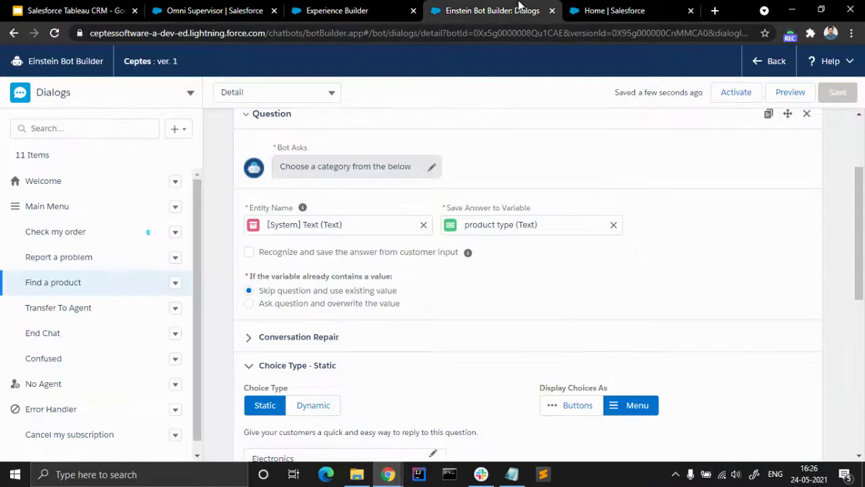
pyautogui.click(338, 10)
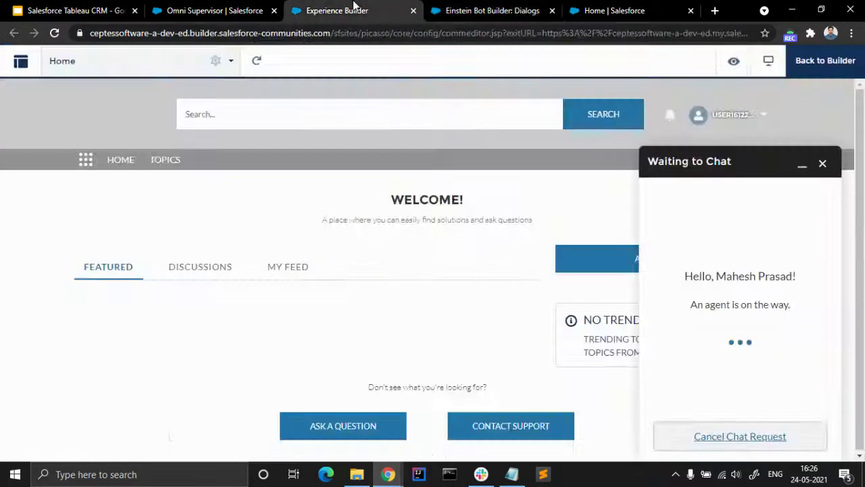
pyautogui.click(717, 438)
pyautogui.click(710, 404)
# - Switch to Einstein Bot Builder and activate version 1 of the Ceptes bot
pyautogui.click(428, 7)
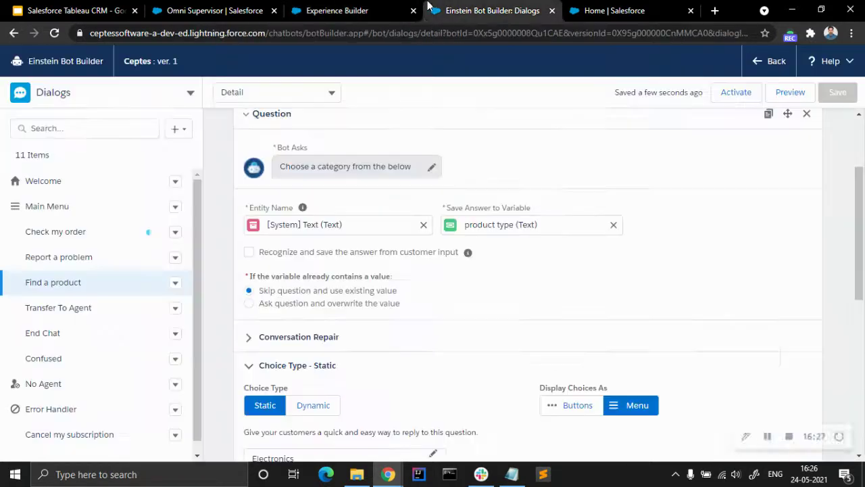
pyautogui.click(751, 96)
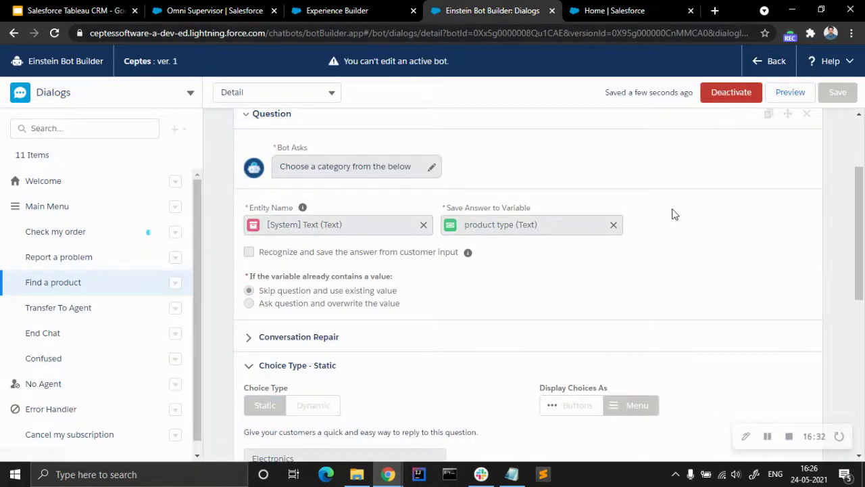
# - Reload Experience Builder, reopen the site preview and check the agent's availability in Omni Supervisor
pyautogui.click(358, 9)
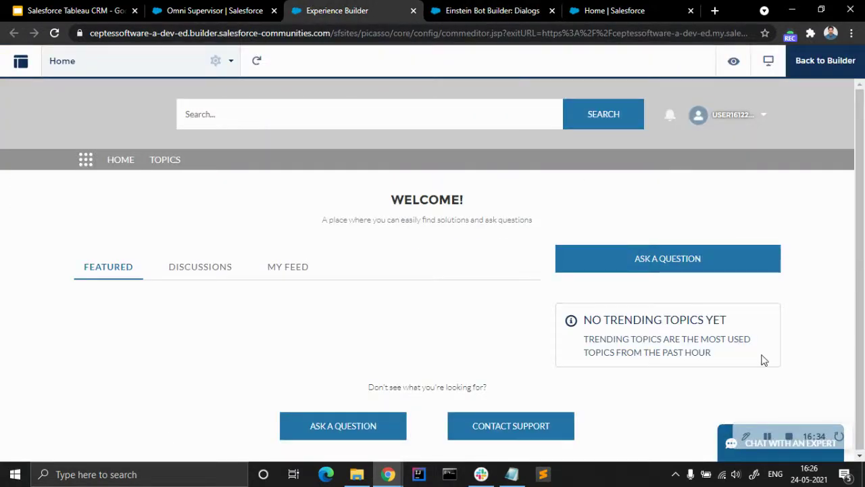
pyautogui.click(54, 34)
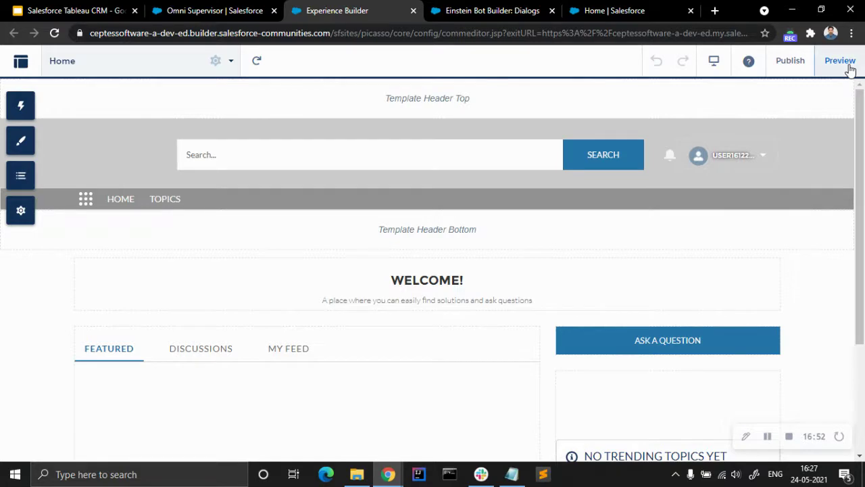
pyautogui.click(841, 61)
pyautogui.click(850, 68)
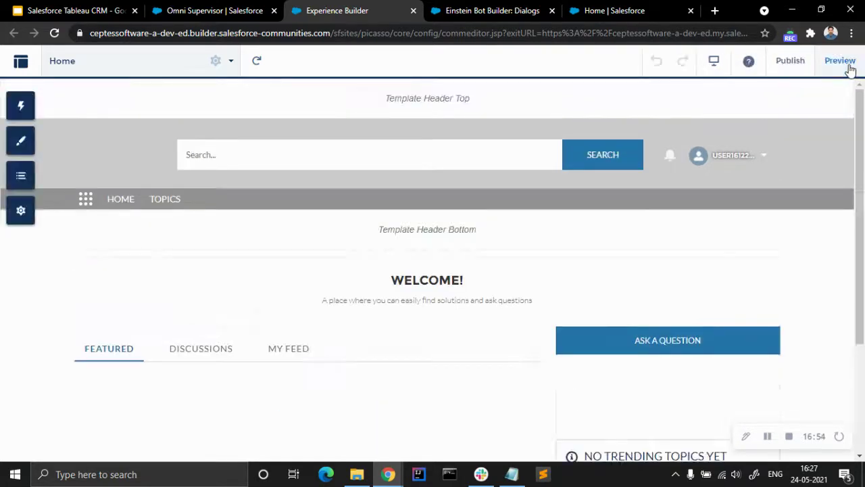
pyautogui.scroll(-2, 649, 257)
pyautogui.scroll(2, 654, 255)
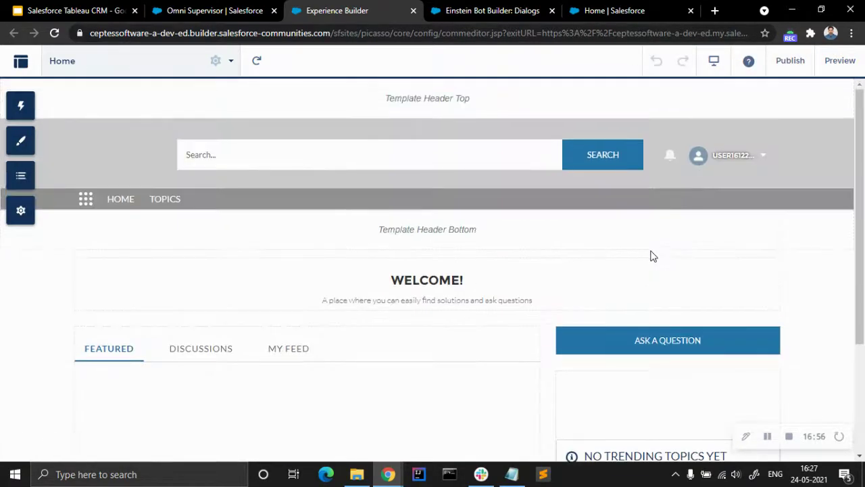
pyautogui.click(841, 67)
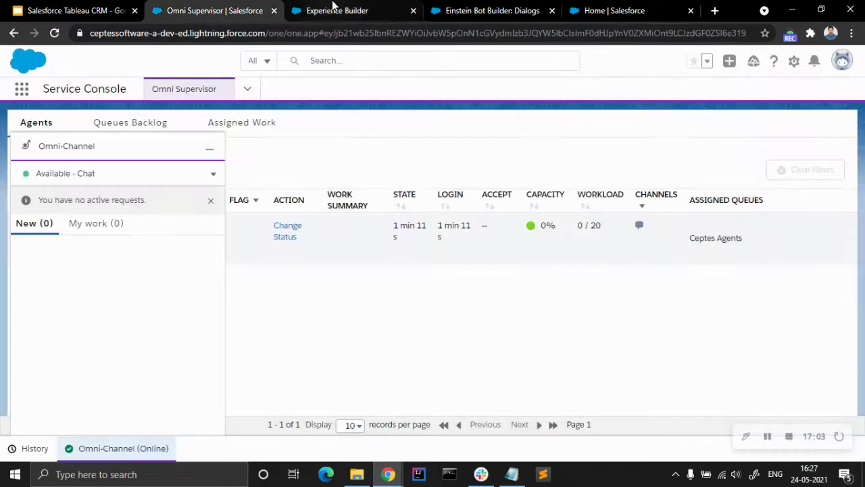
# - Return to Experience Builder, reload the site and open the chat form in its preview
pyautogui.click(338, 9)
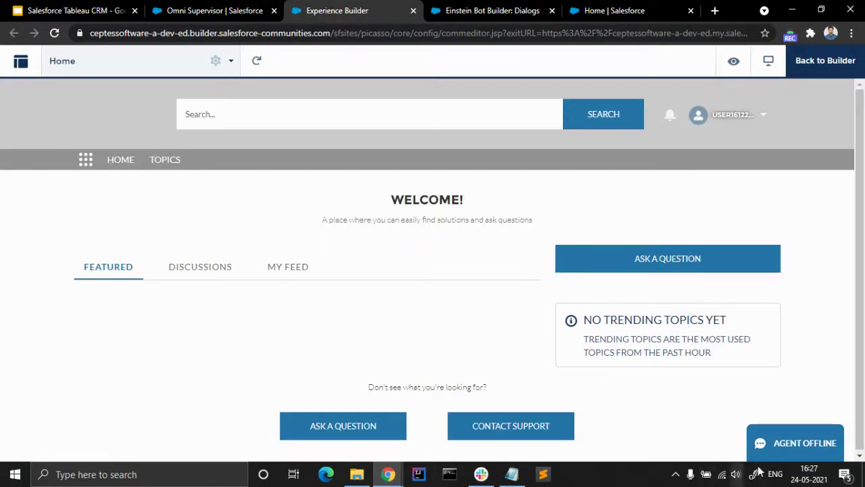
pyautogui.moveTo(775, 430)
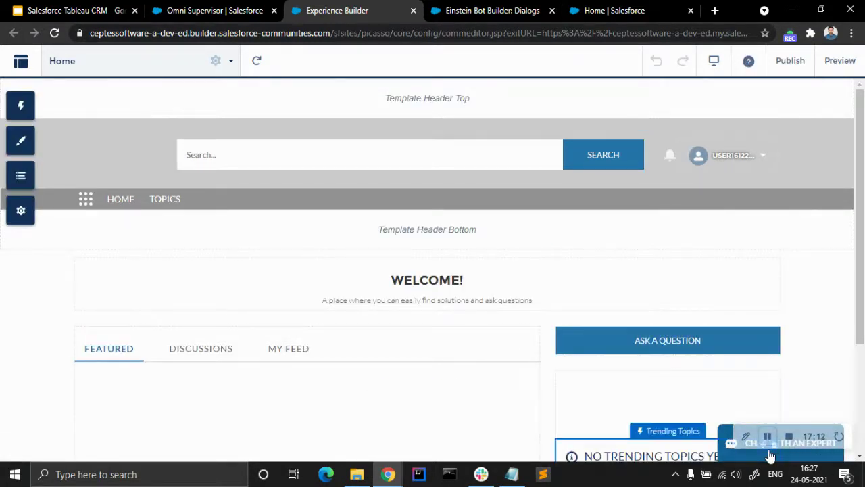
pyautogui.click(838, 61)
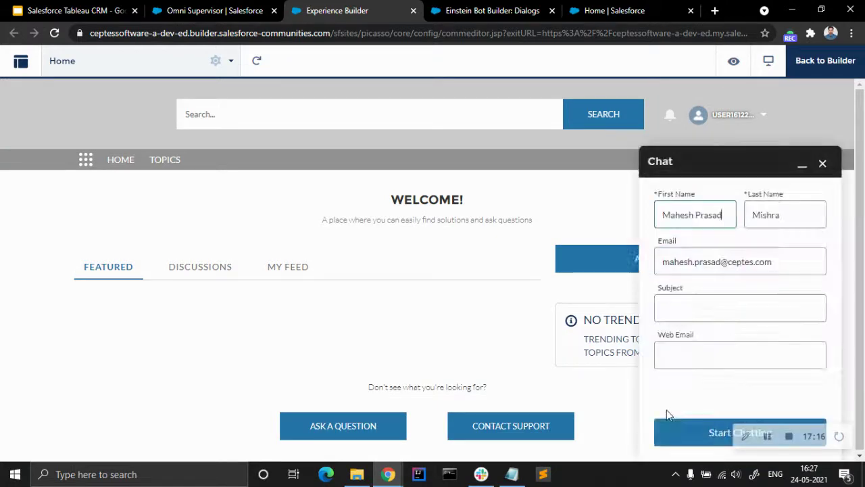
# - Start the chat with the prefilled contact details and answer the bot with Find a product and the Sports category
pyautogui.click(689, 309)
pyautogui.click(687, 362)
pyautogui.click(680, 358)
pyautogui.click(672, 383)
pyautogui.click(689, 441)
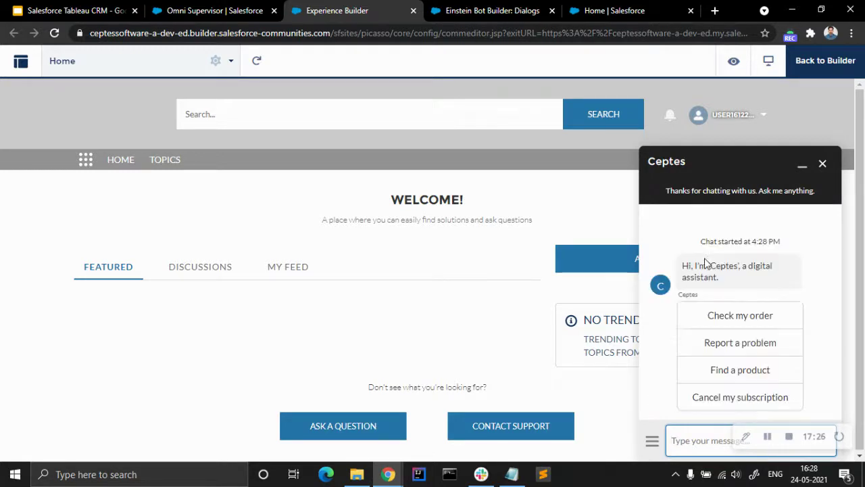
pyautogui.click(719, 373)
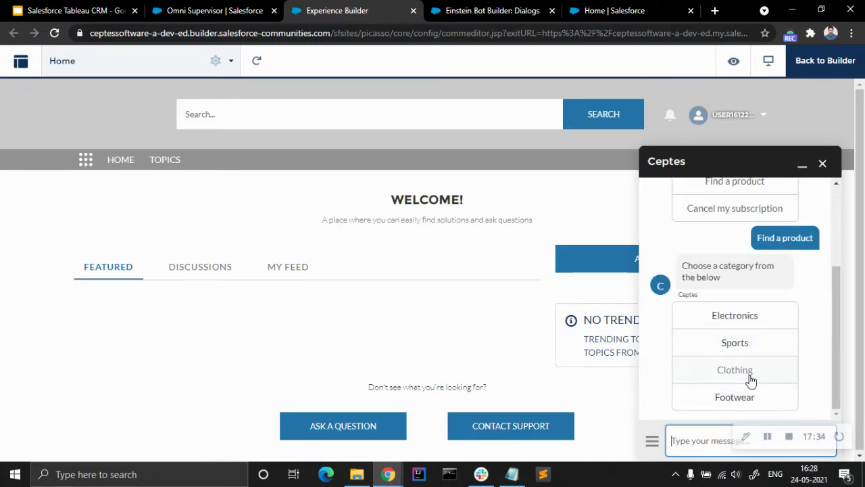
pyautogui.click(744, 350)
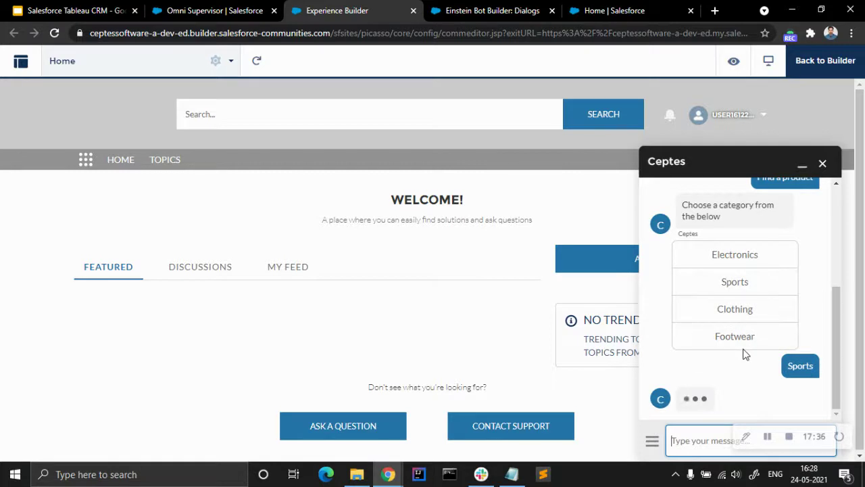
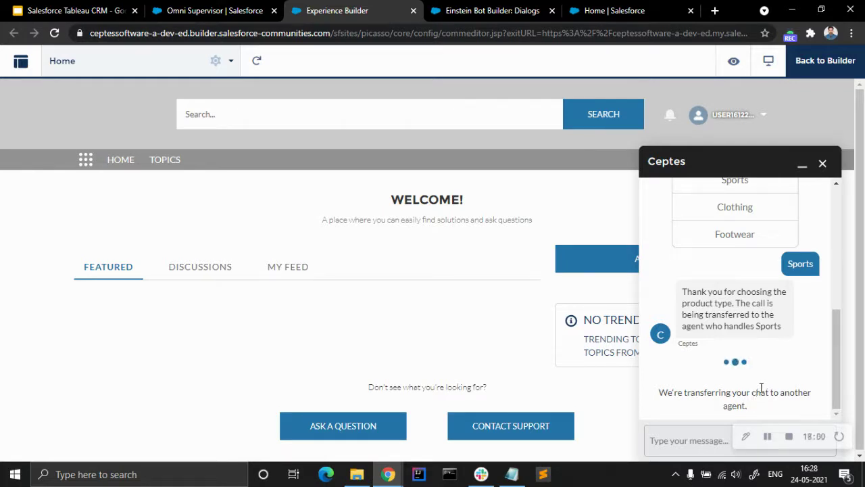
# - End the chat while it is being transferred to an agent and close the chat window
pyautogui.click(823, 162)
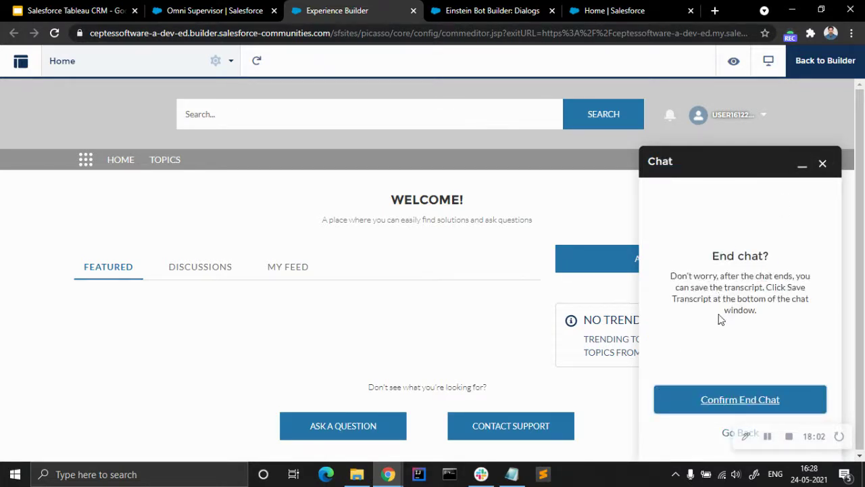
pyautogui.click(734, 401)
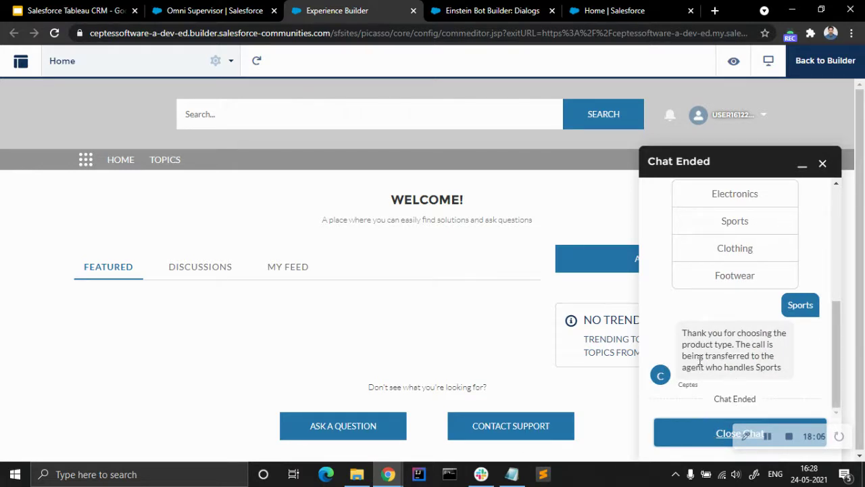
pyautogui.click(717, 438)
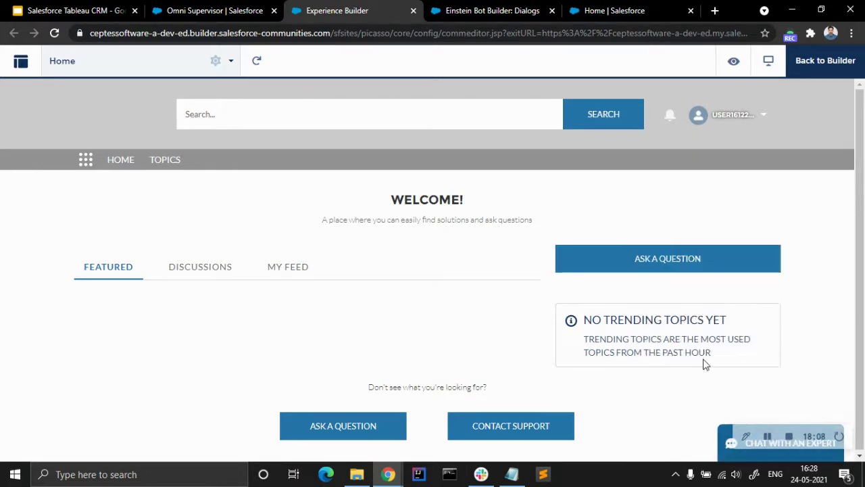
# - Switch to Omni Supervisor and log the agent out of Omni-Channel
pyautogui.click(217, 10)
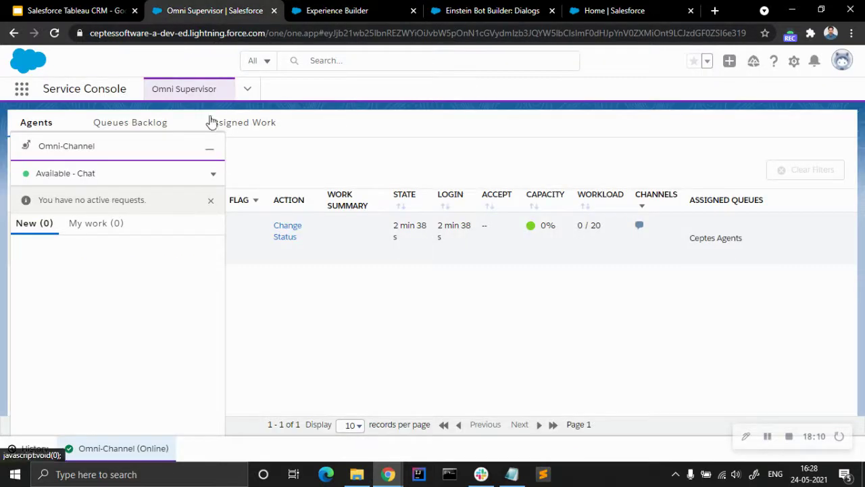
pyautogui.click(208, 173)
pyautogui.click(182, 259)
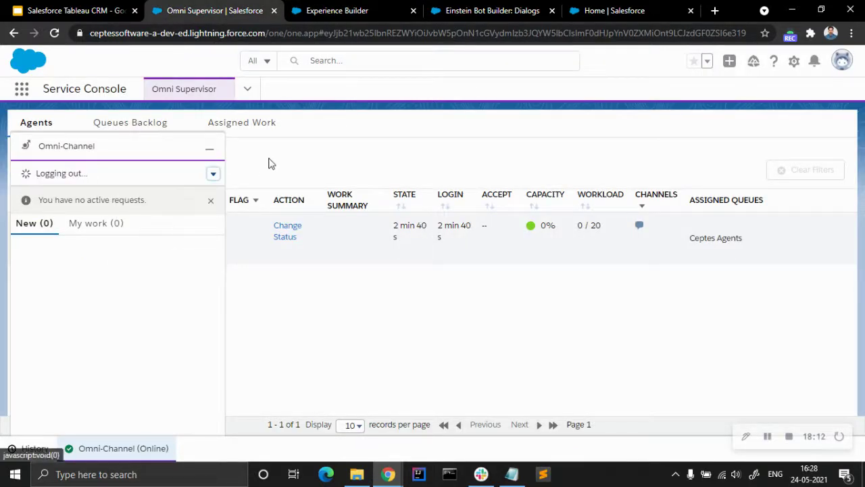
# - Switch to Einstein Bot Builder and deactivate version 1 of the Ceptes bot
pyautogui.click(464, 14)
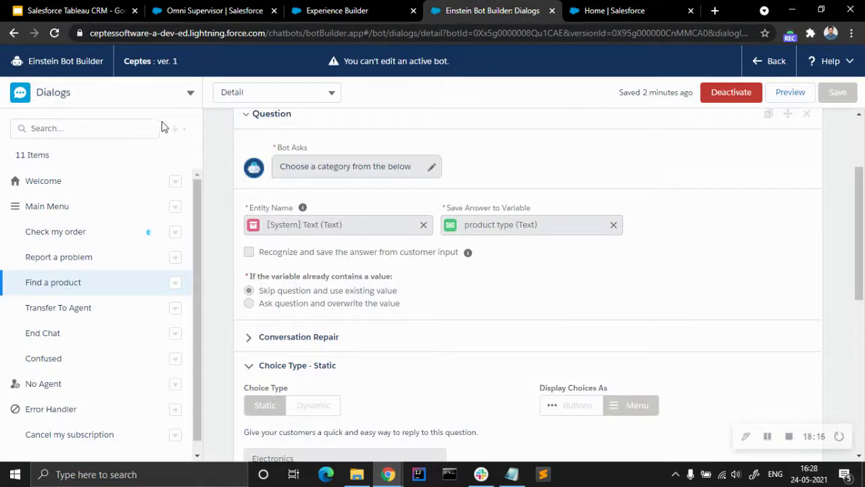
pyautogui.click(164, 91)
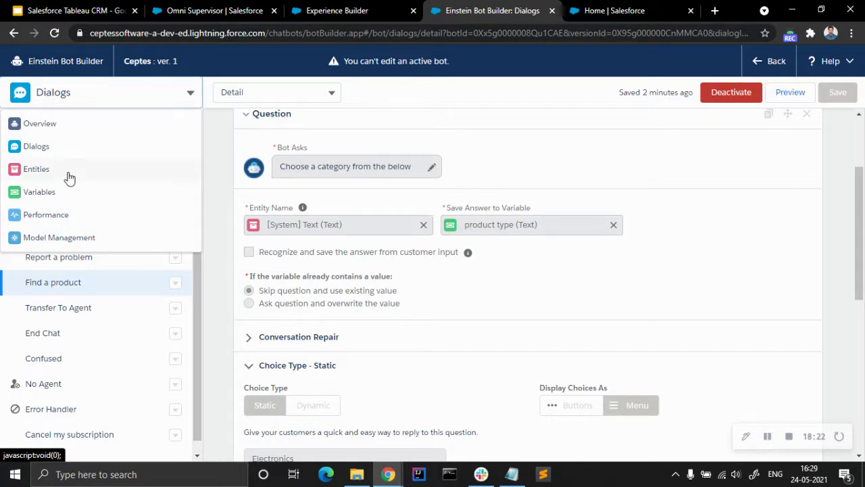
pyautogui.click(715, 92)
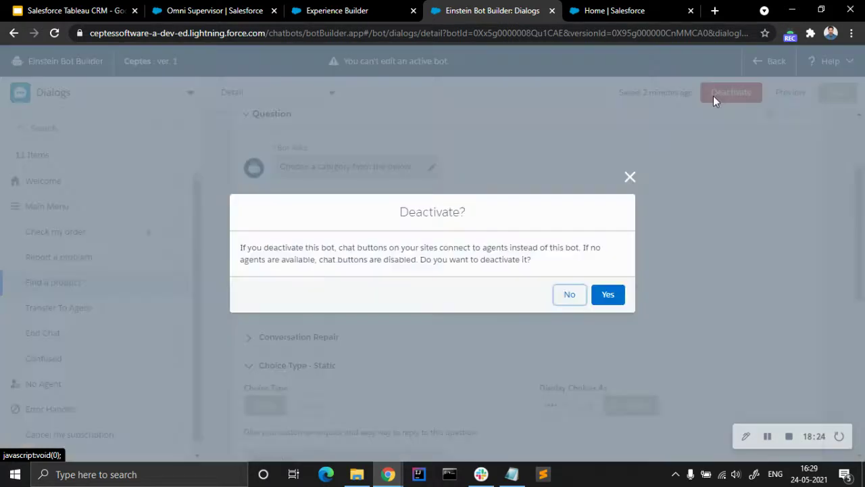
pyautogui.click(608, 294)
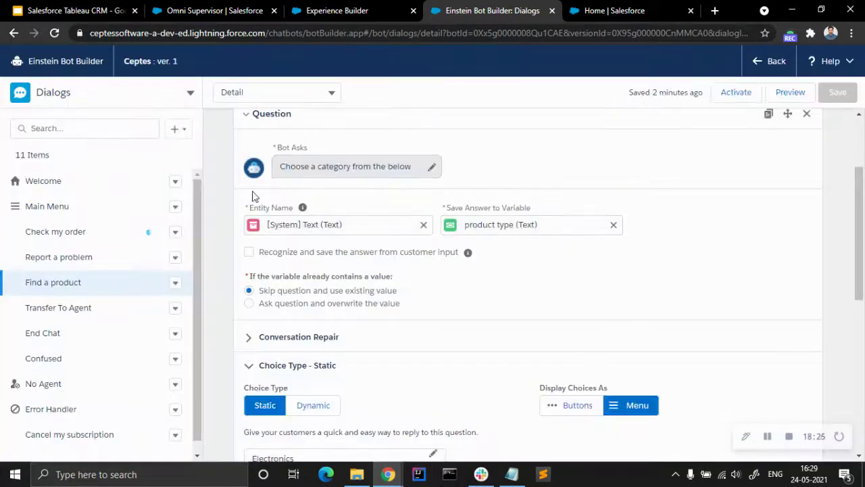
# - Open the bot's Entities page and review the system entities with their data types
pyautogui.click(143, 100)
pyautogui.click(78, 170)
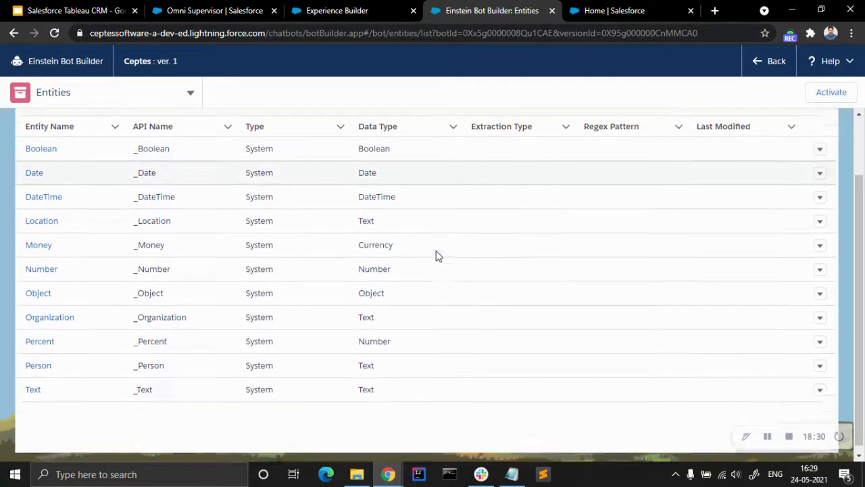
pyautogui.scroll(-1, 436, 255)
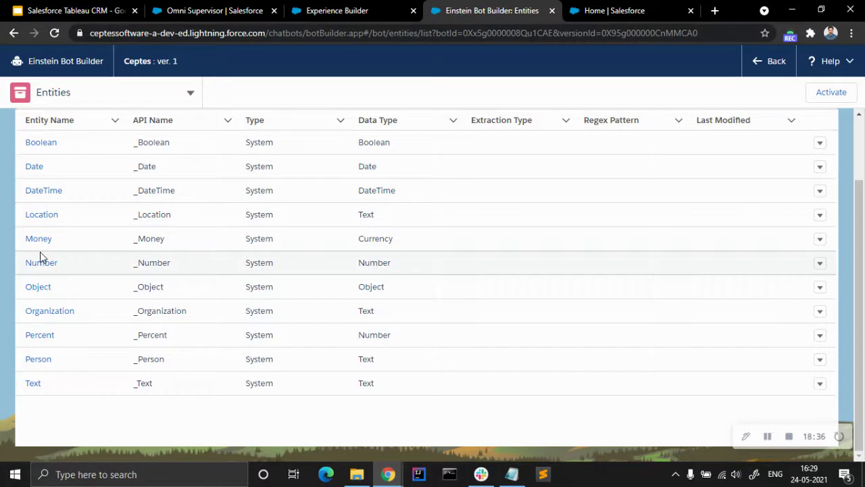
pyautogui.scroll(2, 41, 255)
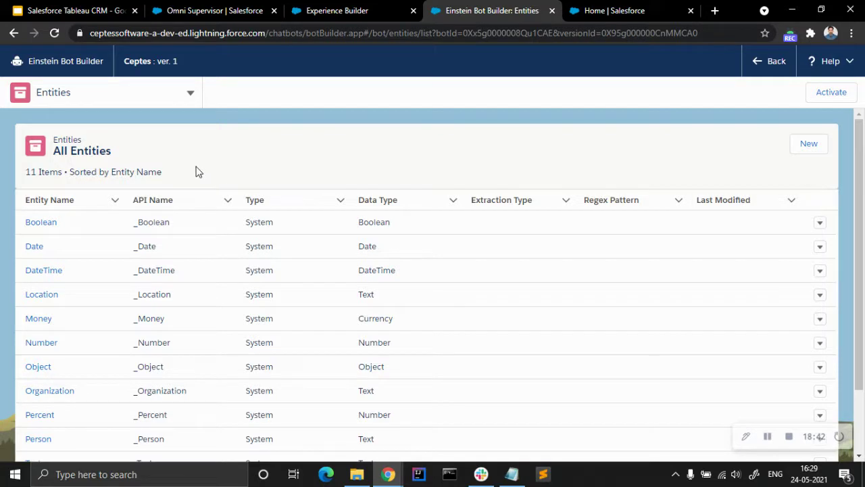
# - Open the bot's Variables page and view the details of the product type variable
pyautogui.click(178, 108)
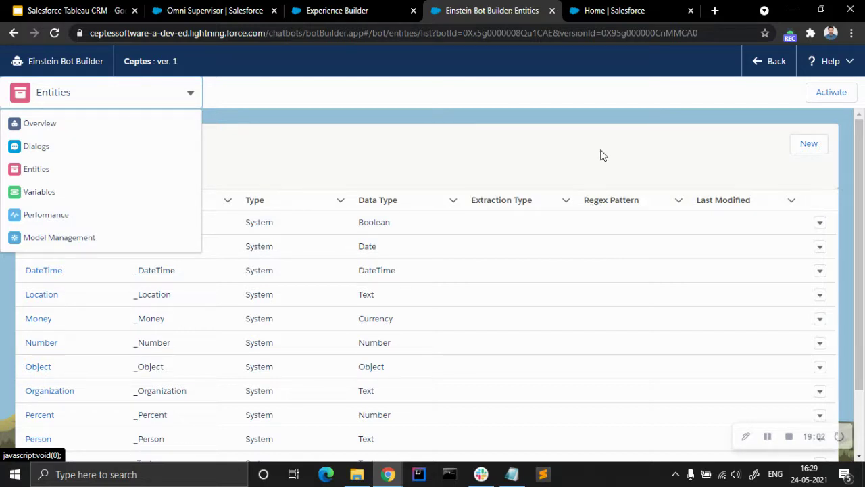
pyautogui.click(46, 193)
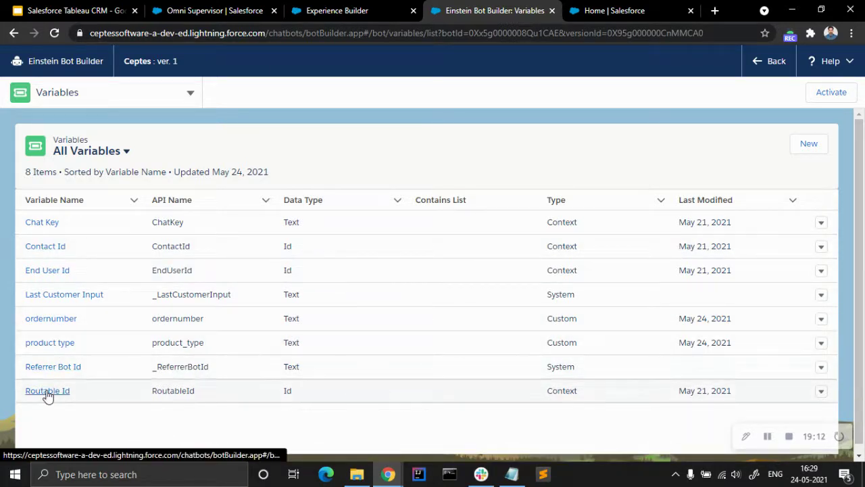
pyautogui.click(60, 345)
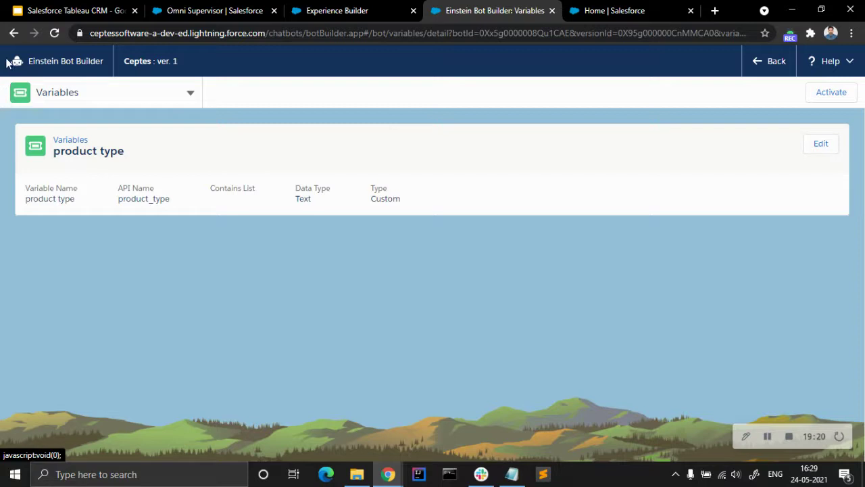
# - Return to the bot's dialogs and examine the No Agent dialog's message and next step
pyautogui.click(12, 37)
pyautogui.click(12, 37)
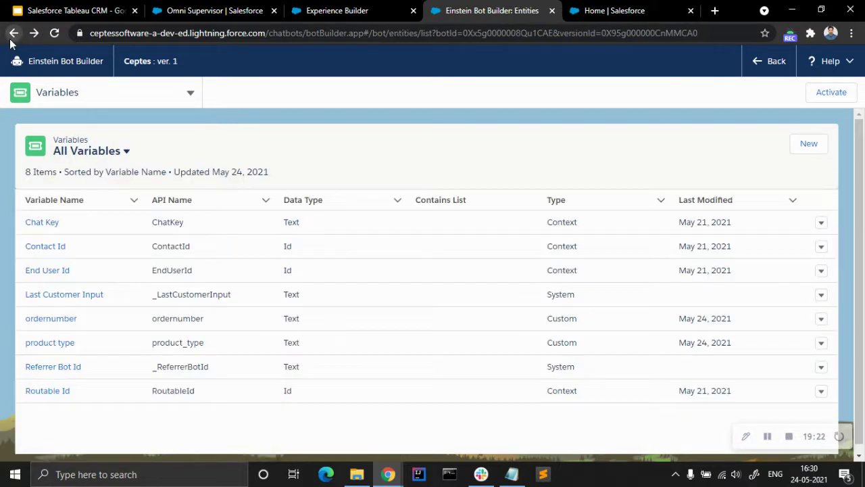
pyautogui.click(11, 37)
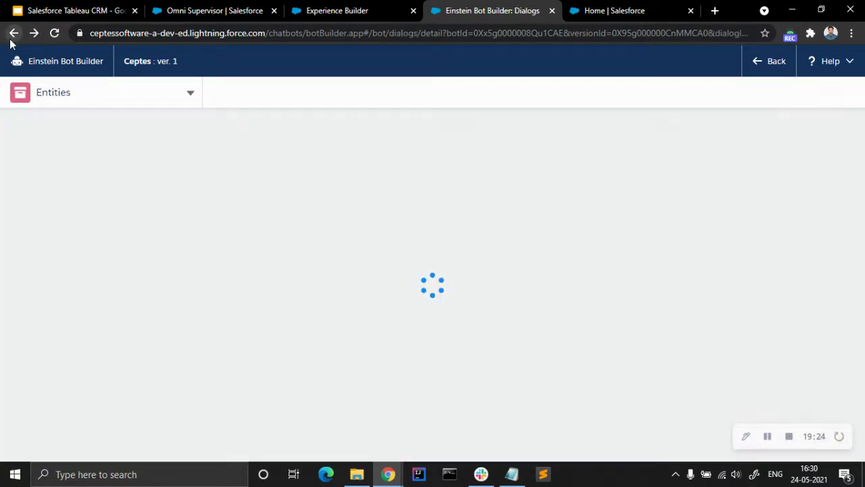
pyautogui.click(81, 98)
pyautogui.click(81, 98)
pyautogui.scroll(-1, 108, 380)
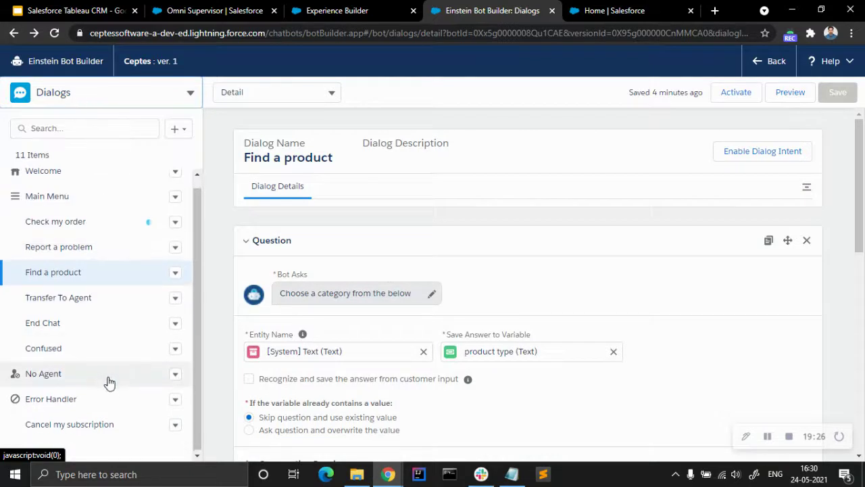
pyautogui.click(80, 380)
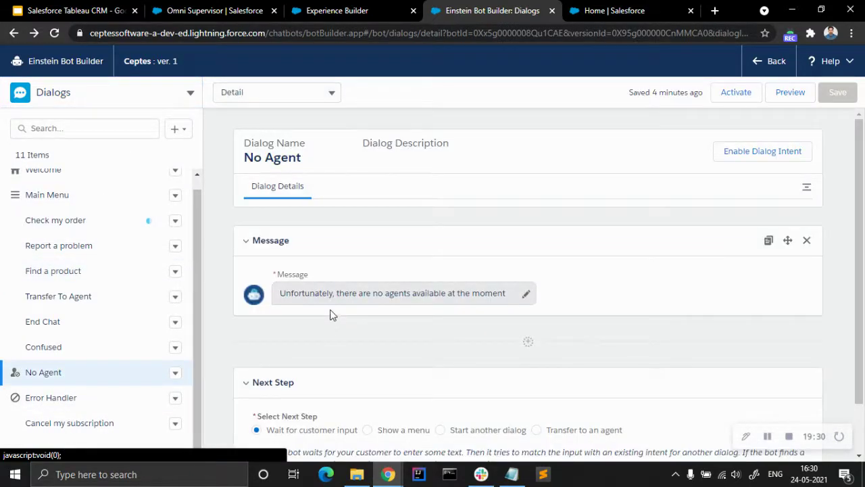
pyautogui.scroll(-1, 379, 200)
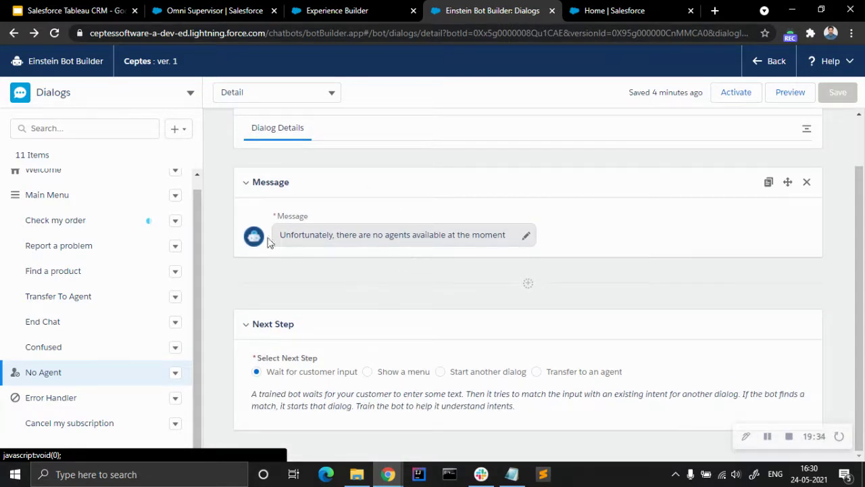
# - Examine the Error Handler dialog's message and its next step
pyautogui.click(50, 398)
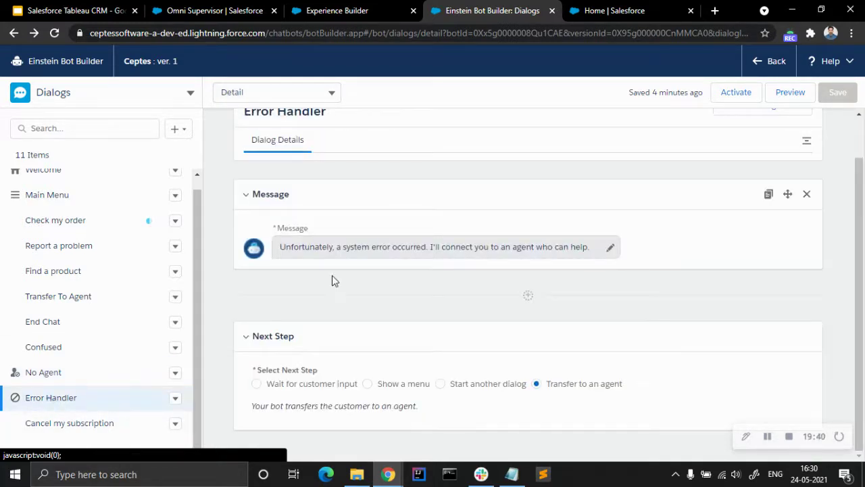
pyautogui.scroll(1, 492, 295)
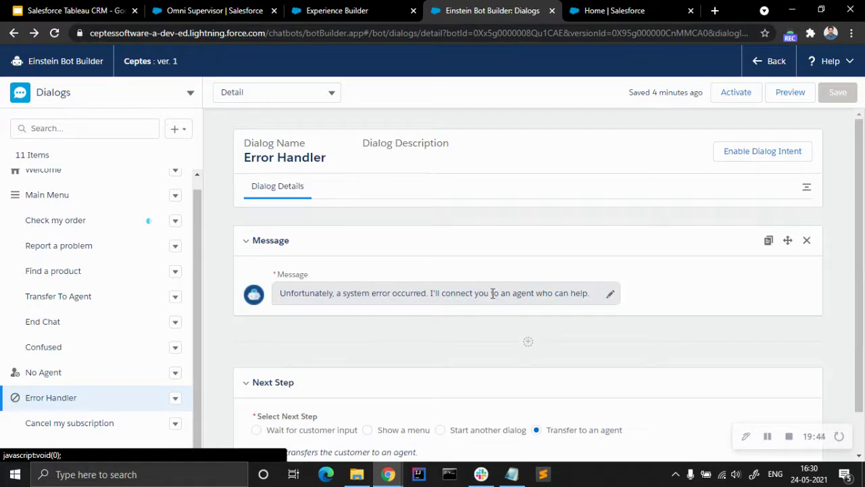
pyautogui.scroll(-1, 492, 295)
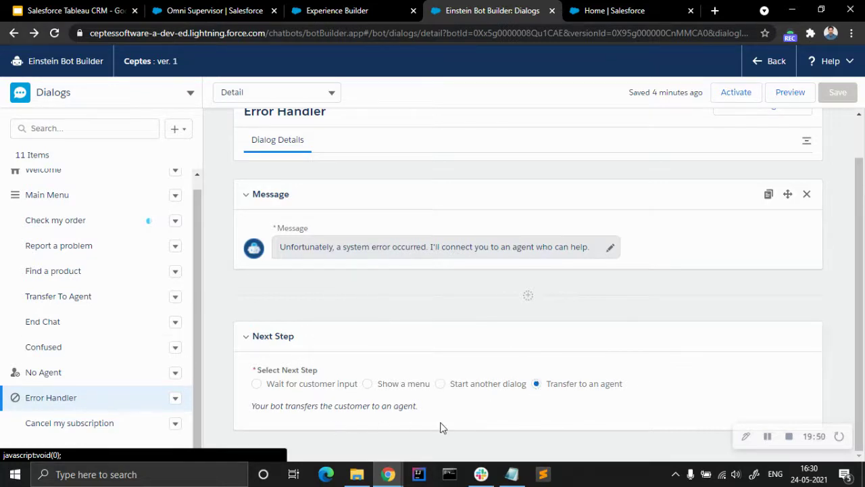
# - Set the Find a product dialog's next step to start another dialog, choosing Report a problem
pyautogui.scroll(1, 63, 323)
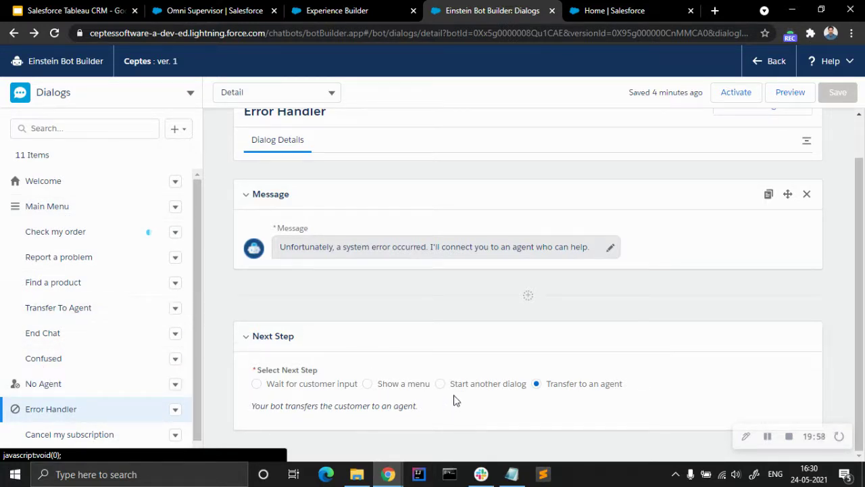
pyautogui.click(59, 264)
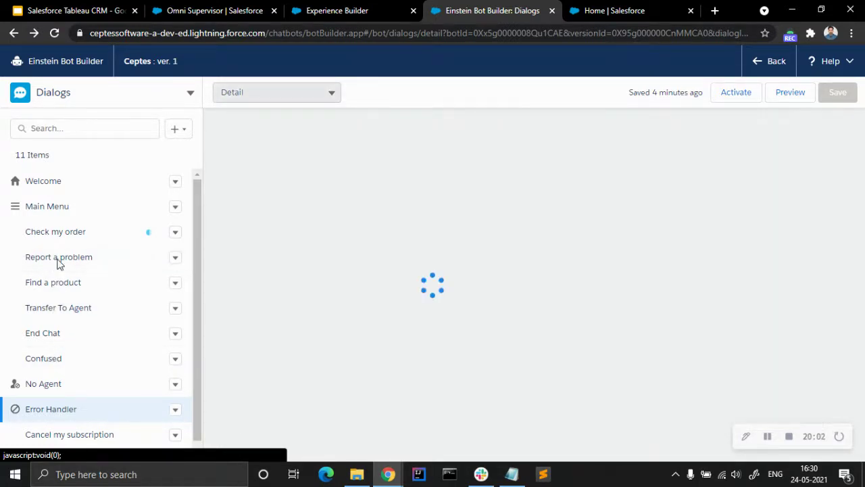
pyautogui.click(82, 284)
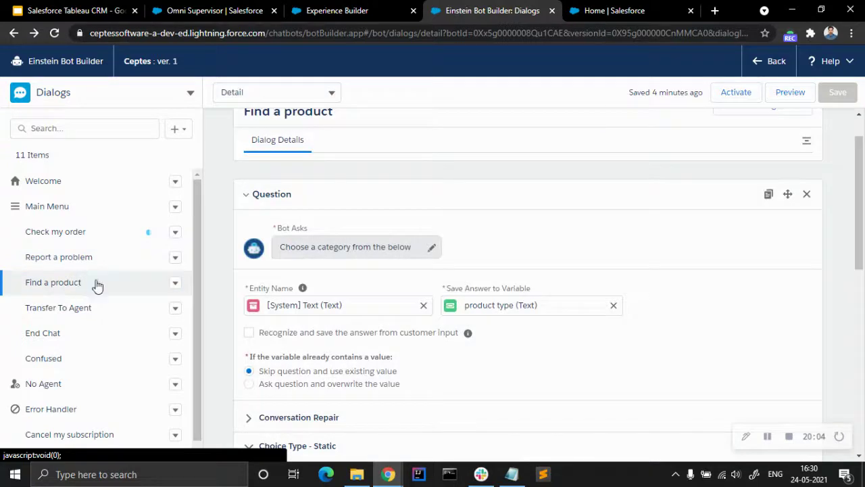
pyautogui.scroll(-10, 411, 351)
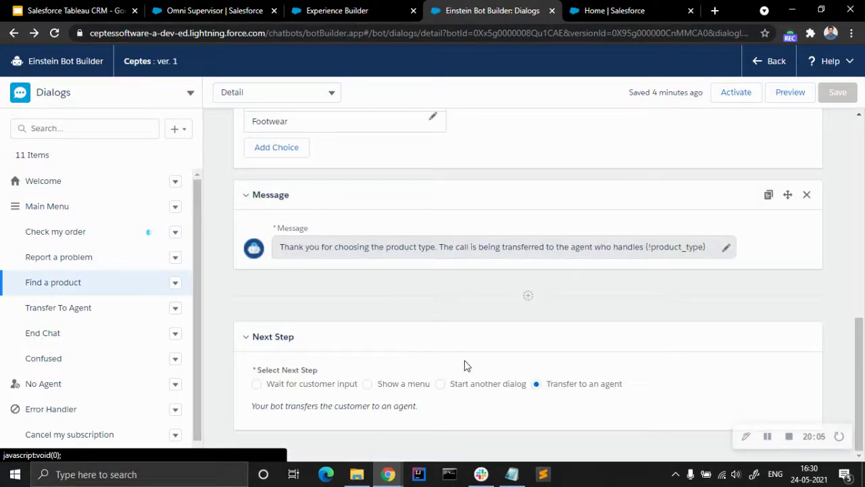
pyautogui.click(441, 385)
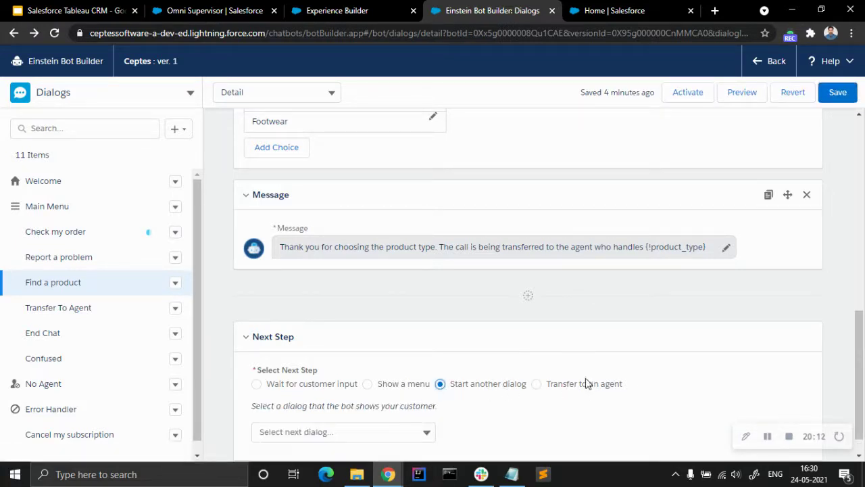
pyautogui.click(415, 400)
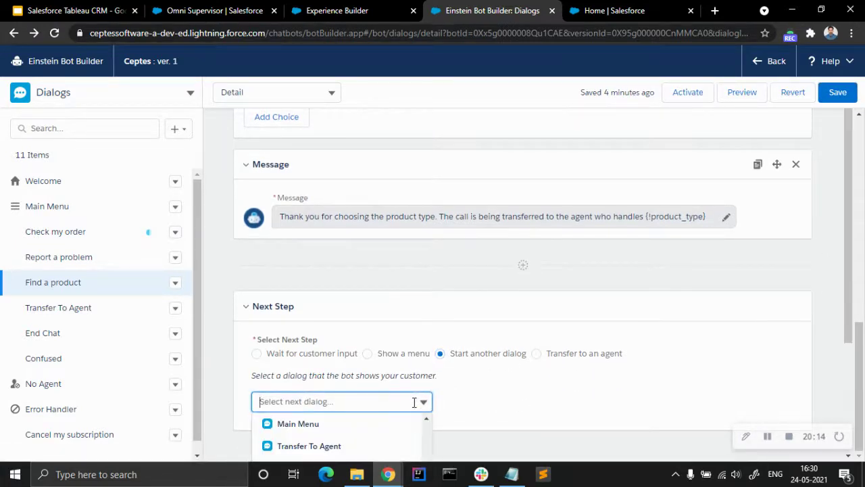
pyautogui.scroll(-3, 415, 403)
pyautogui.scroll(2, 309, 412)
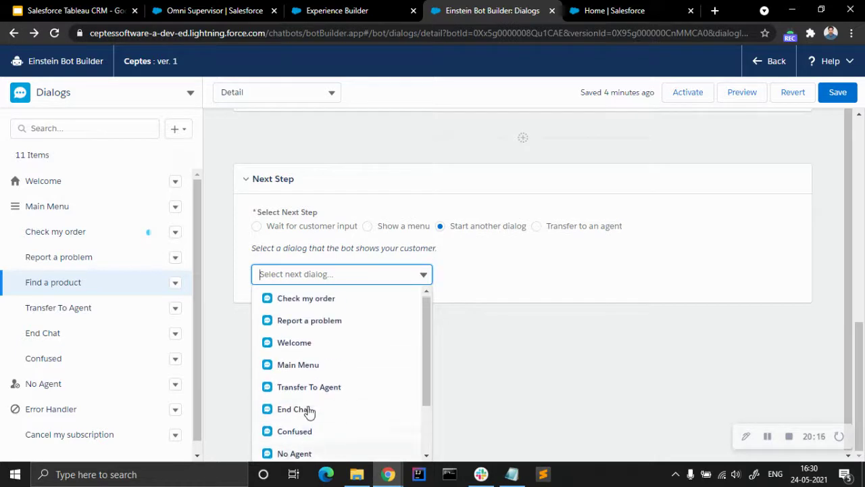
pyautogui.click(324, 324)
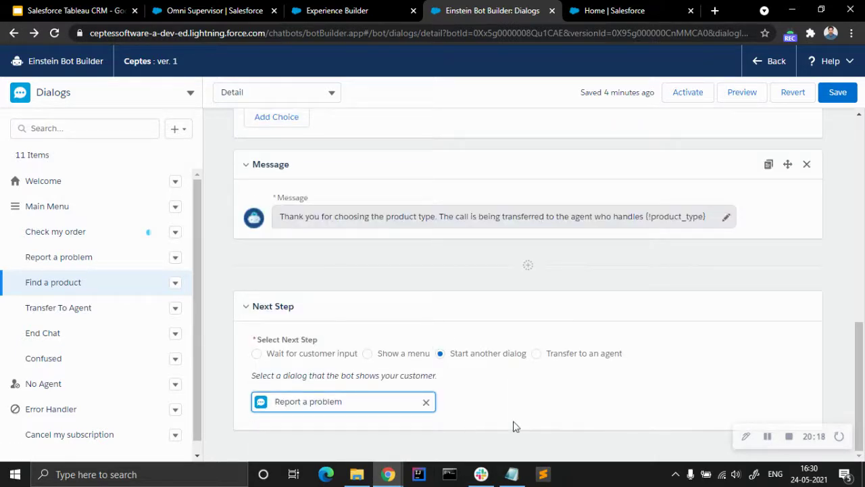
# - Save the Find a product dialog's next step, and add a Message element to the Report a problem dialog
pyautogui.click(838, 94)
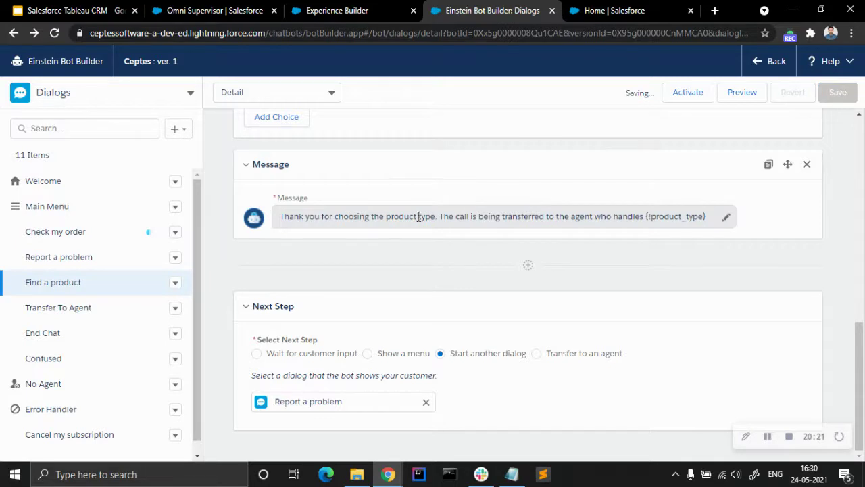
pyautogui.click(74, 266)
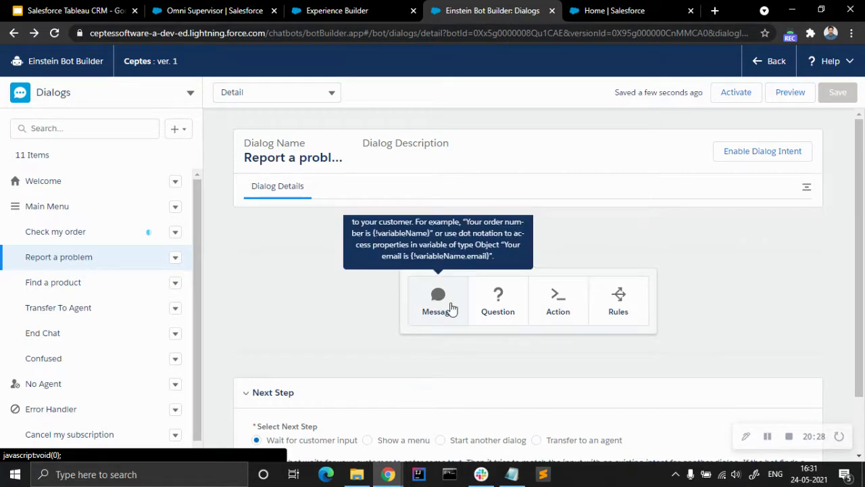
pyautogui.click(438, 297)
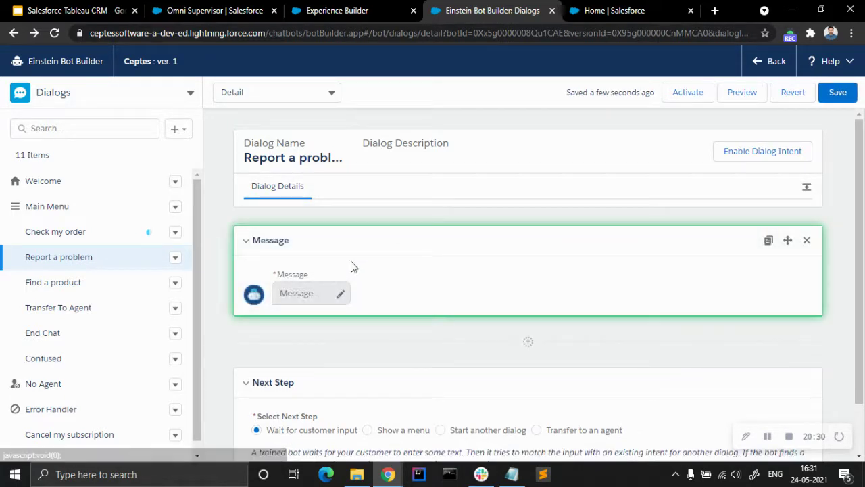
pyautogui.click(317, 293)
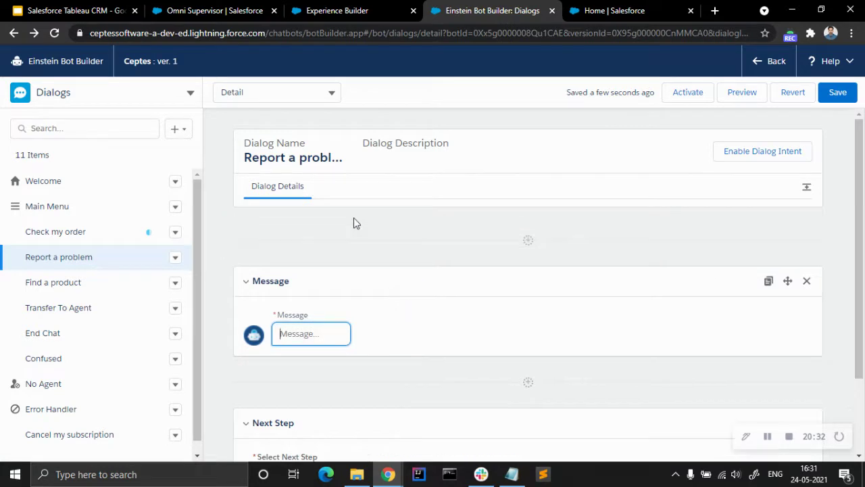
pyautogui.scroll(-2, 450, 263)
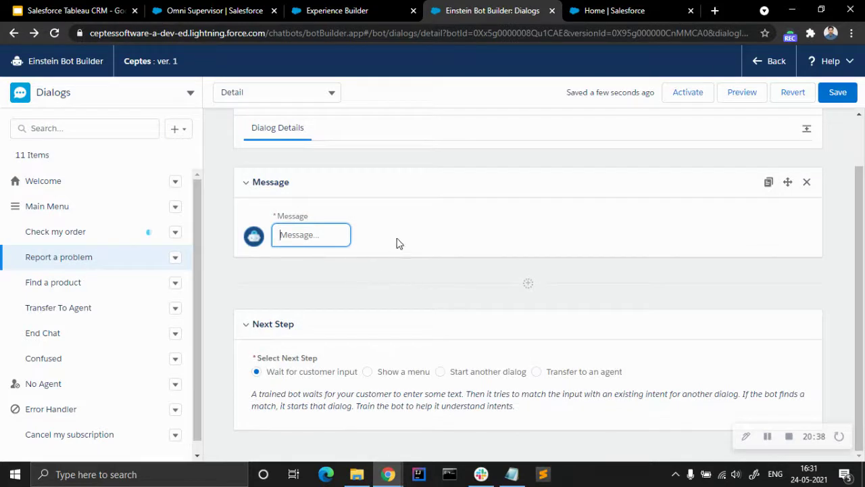
pyautogui.write('The')
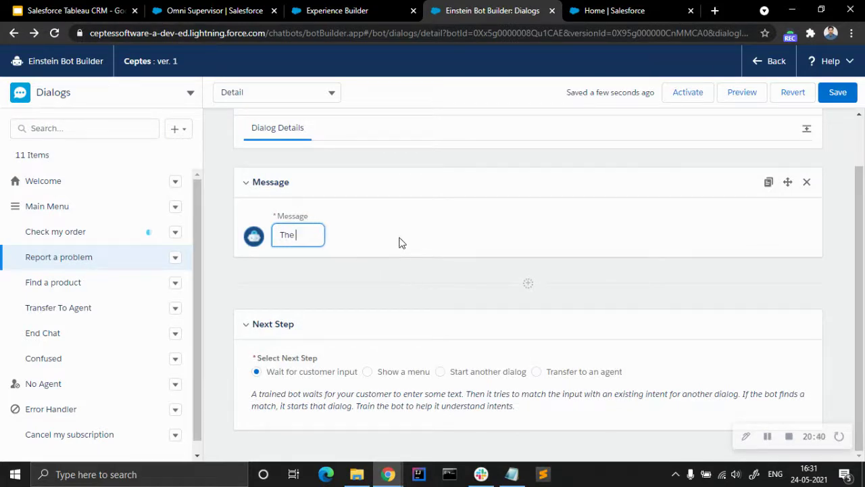
pyautogui.press('BackSpace')
pyautogui.press('BackSpace')
pyautogui.press('BackSpace')
pyautogui.press('BackSpace')
pyautogui.write('The')
pyautogui.press('BackSpace')
pyautogui.press('BackSpace')
pyautogui.press('BackSpace')
pyautogui.press('BackSpace')
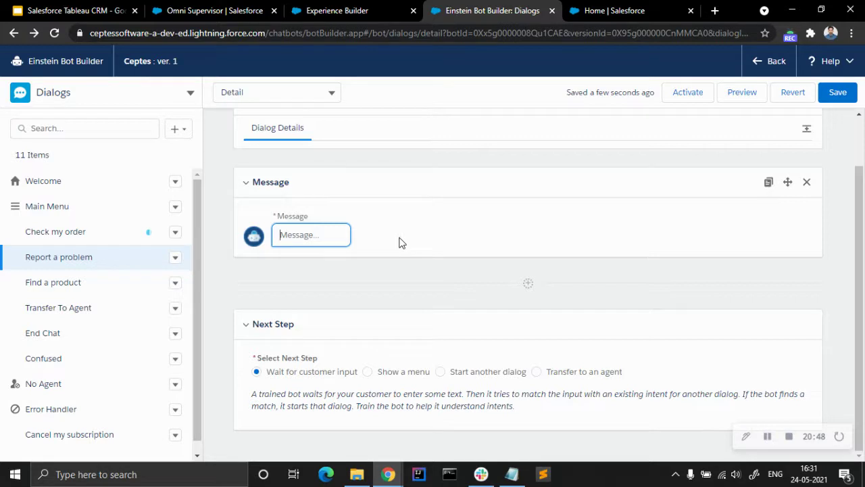
pyautogui.write('Repo')
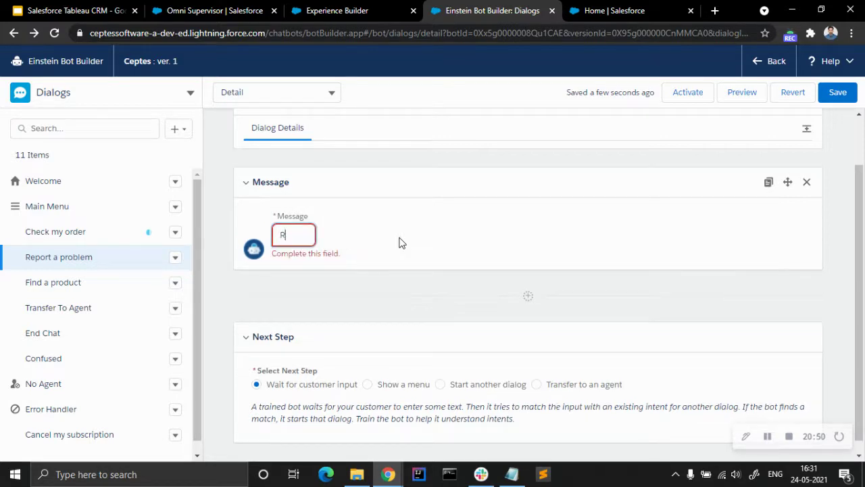
pyautogui.press('BackSpace')
pyautogui.press('BackSpace')
pyautogui.press('BackSpace')
pyautogui.press('BackSpace')
pyautogui.write('(')
pyautogui.press('BackSpace')
# - Begin the Report a problem message with "Please report your problem for the order number"
pyautogui.write('Please repor')
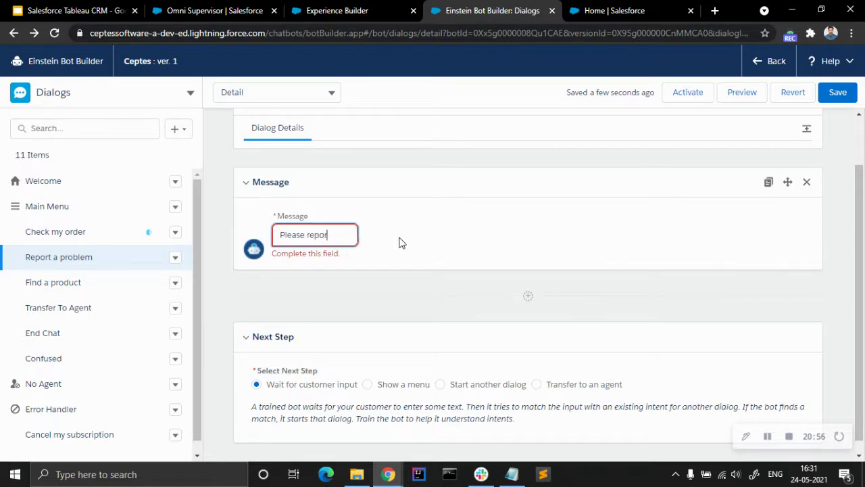
pyautogui.write('t your prob')
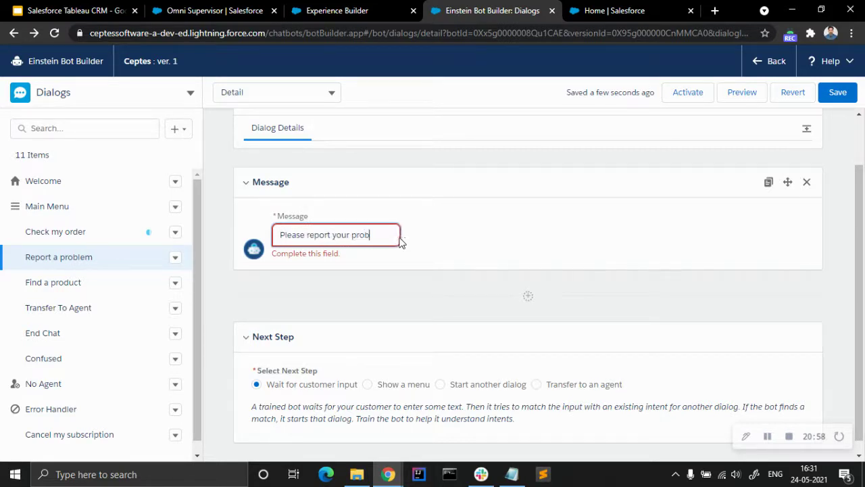
pyautogui.write('lem here after t')
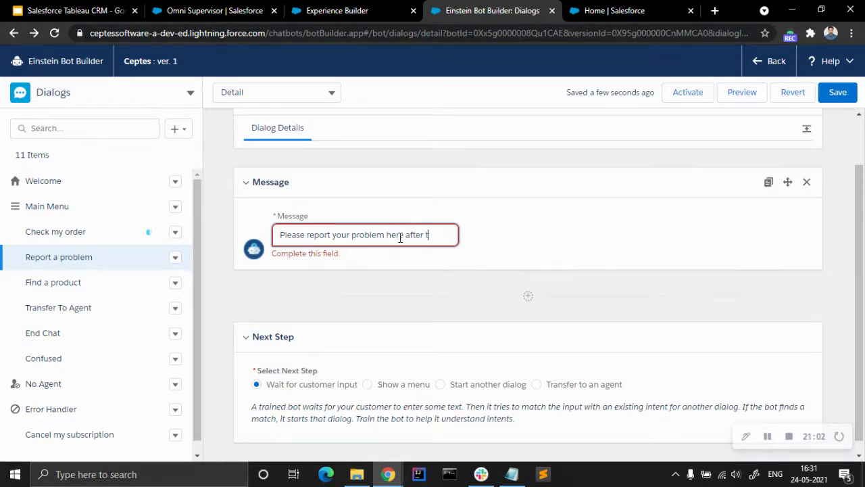
pyautogui.write('h')
pyautogui.press('BackSpace')
pyautogui.press('BackSpace')
pyautogui.press('BackSpace')
pyautogui.press('BackSpace')
pyautogui.press('BackSpace')
pyautogui.press('BackSpace')
pyautogui.press('BackSpace')
pyautogui.press('BackSpace')
pyautogui.press('BackSpace')
pyautogui.press('BackSpace')
pyautogui.press('BackSpace')
pyautogui.press('BackSpace')
pyautogui.press('BackSpace')
pyautogui.write('for')
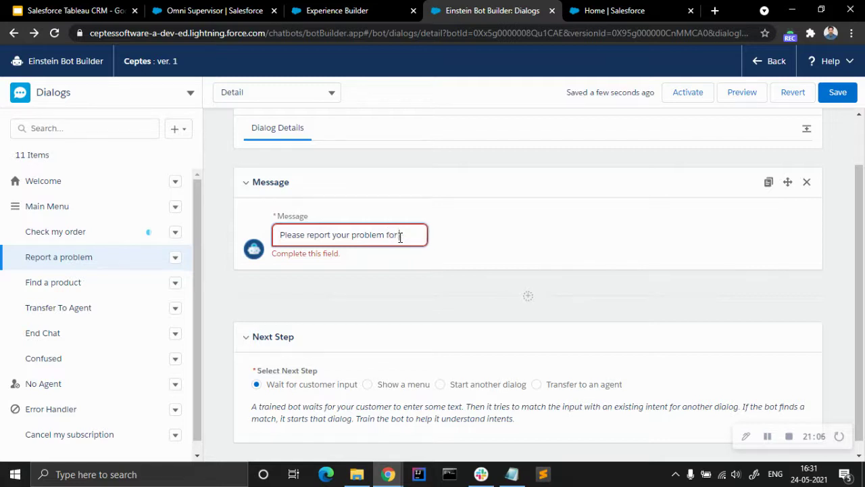
pyautogui.write(' the order nu')
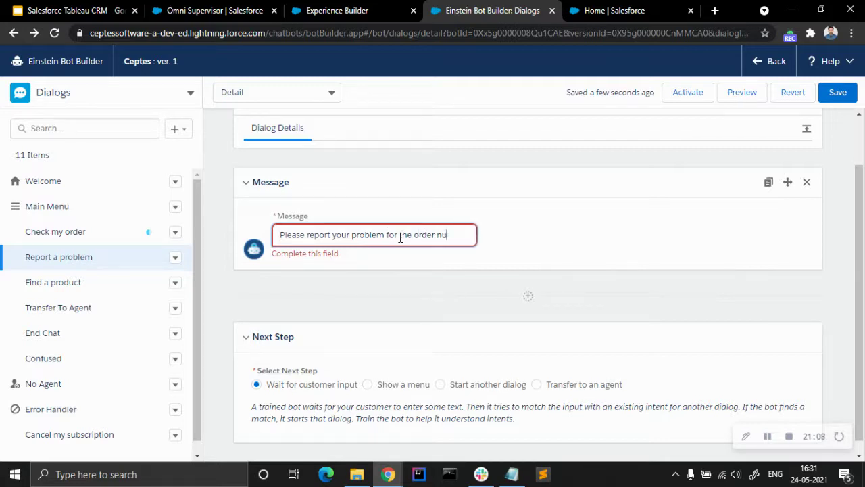
pyautogui.write('mber')
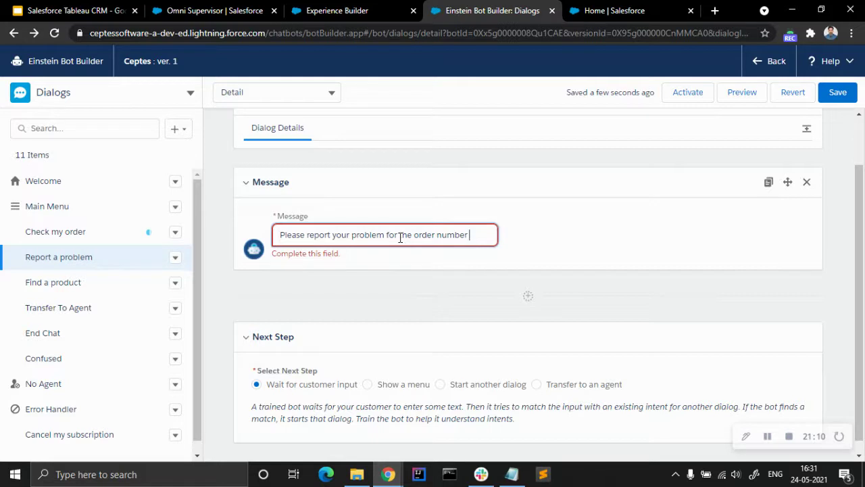
# - Continue the message with the order number variable as "{!ordernumber} and"
pyautogui.write(' (order')
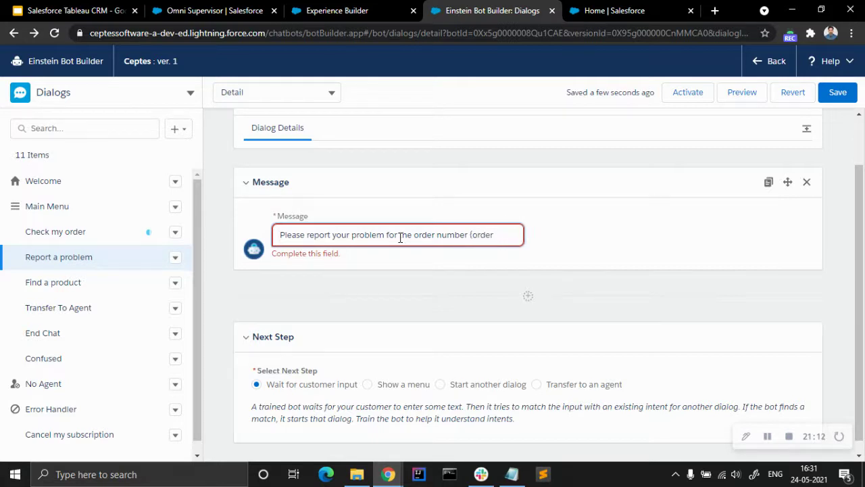
pyautogui.press('Left')
pyautogui.write('i')
pyautogui.write('numnber')
pyautogui.press('BackSpace')
pyautogui.press('BackSpace')
pyautogui.press('BackSpace')
pyautogui.press('BackSpace')
pyautogui.write('ber} and a')
pyautogui.press('BackSpace')
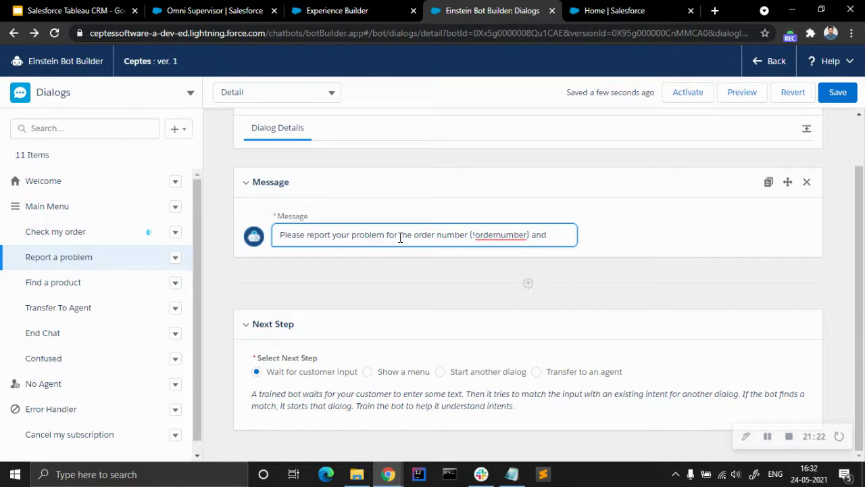
# - Complete the message with the product type variable and closing words, "{!product_type} after this message."
pyautogui.write('{product')
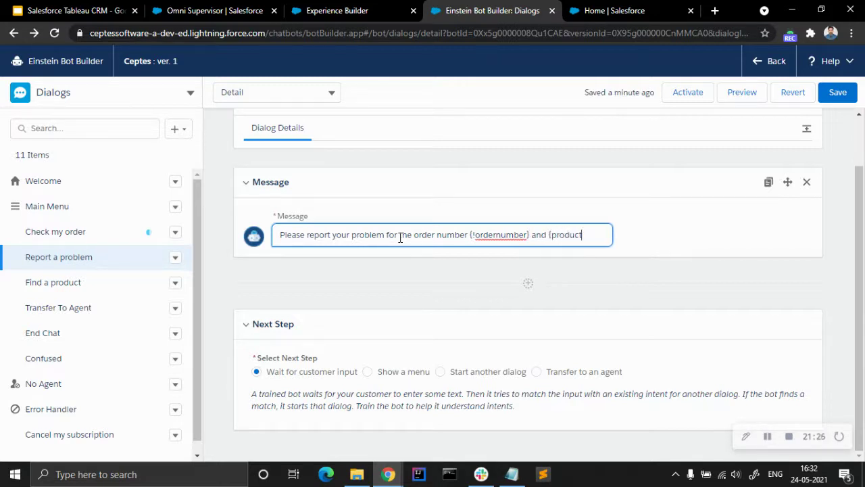
pyautogui.write('_type')
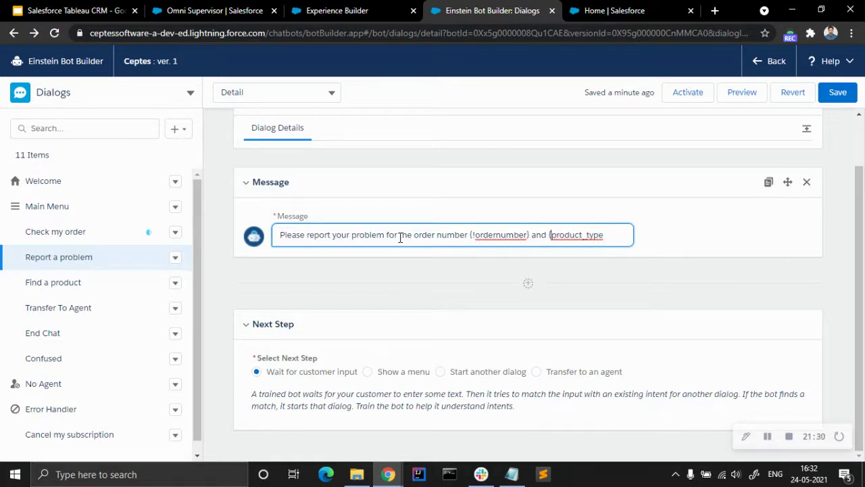
pyautogui.write('!')
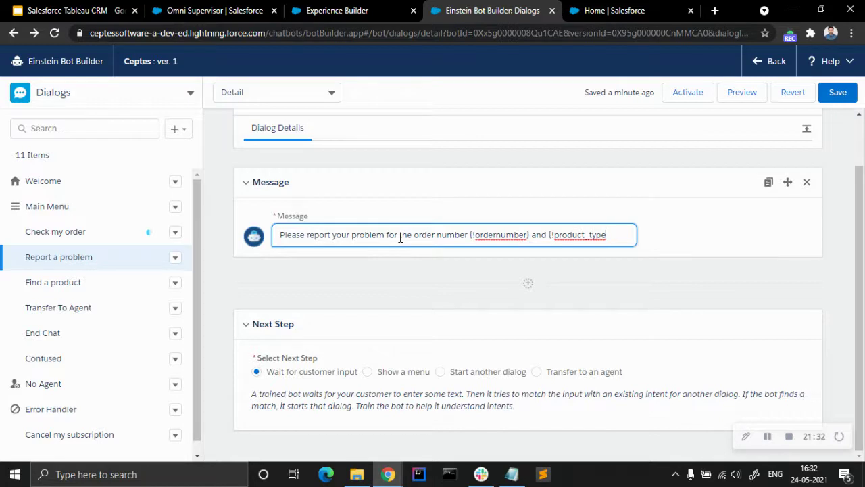
pyautogui.write('} after this message wh')
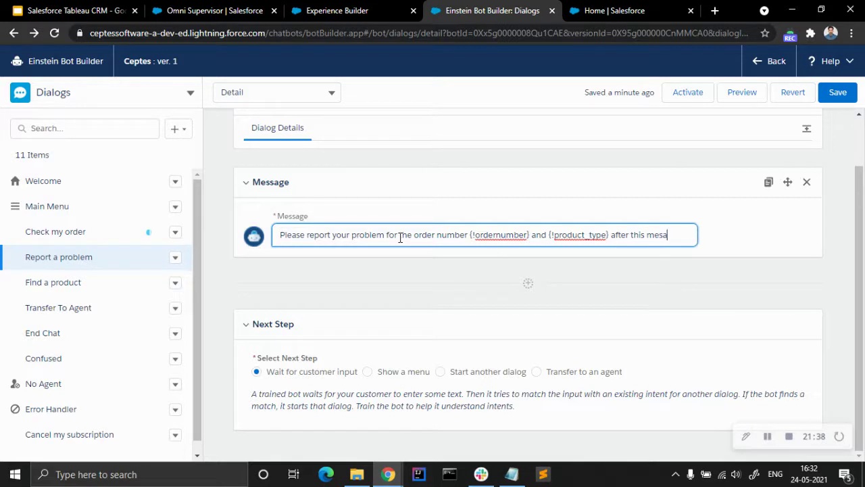
pyautogui.write('ile')
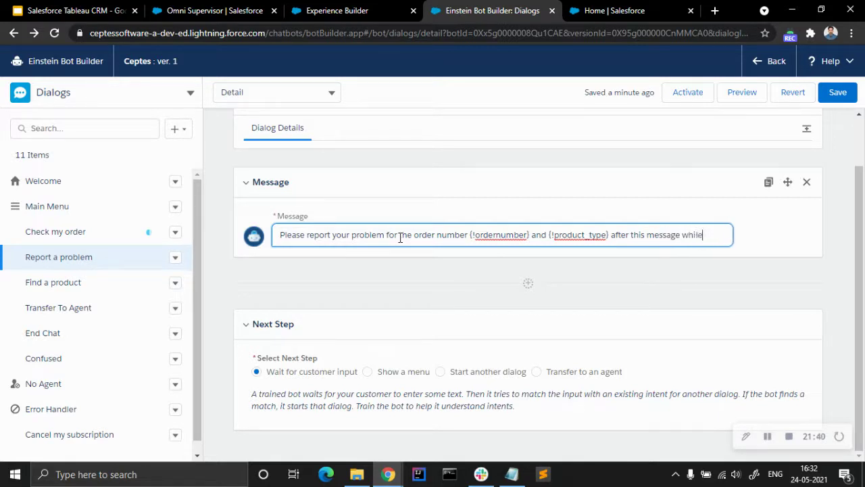
pyautogui.write(' we')
pyautogui.press('BackSpace')
pyautogui.press('BackSpace')
pyautogui.press('BackSpace')
pyautogui.press('BackSpace')
pyautogui.press('BackSpace')
pyautogui.press('BackSpace')
pyautogui.press('BackSpace')
pyautogui.press('BackSpace')
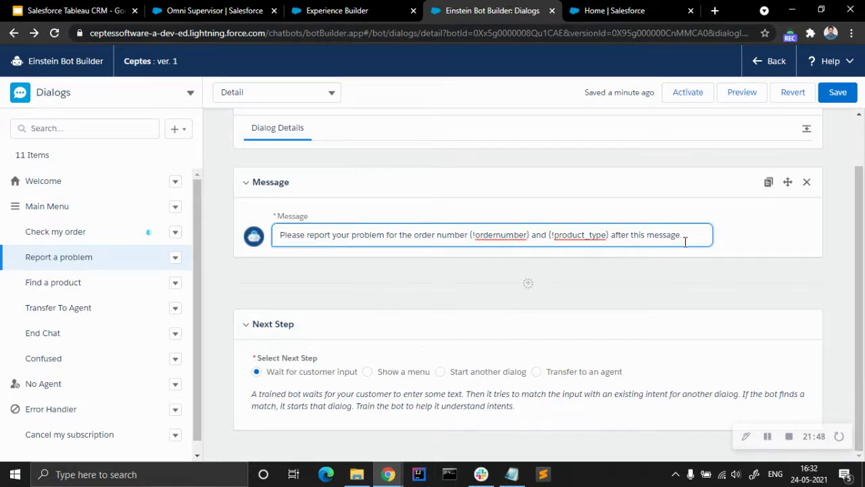
# - Save the Report a problem dialog and activate the Ceptes bot
pyautogui.click(838, 92)
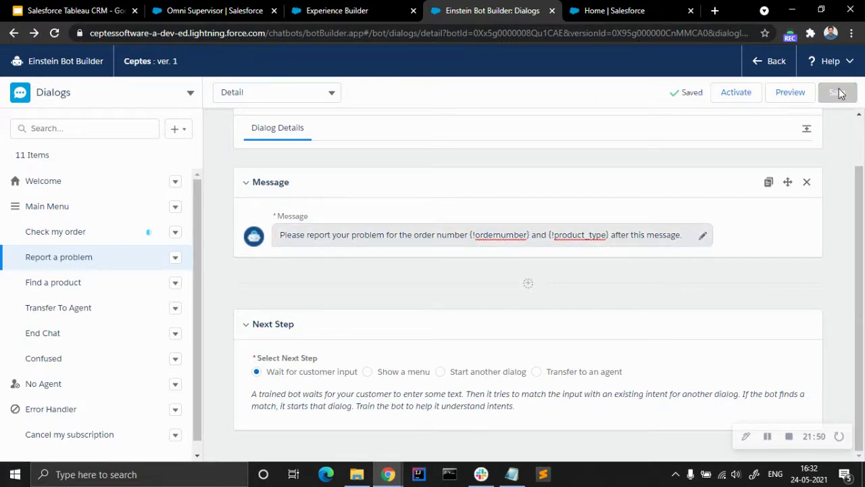
pyautogui.click(728, 99)
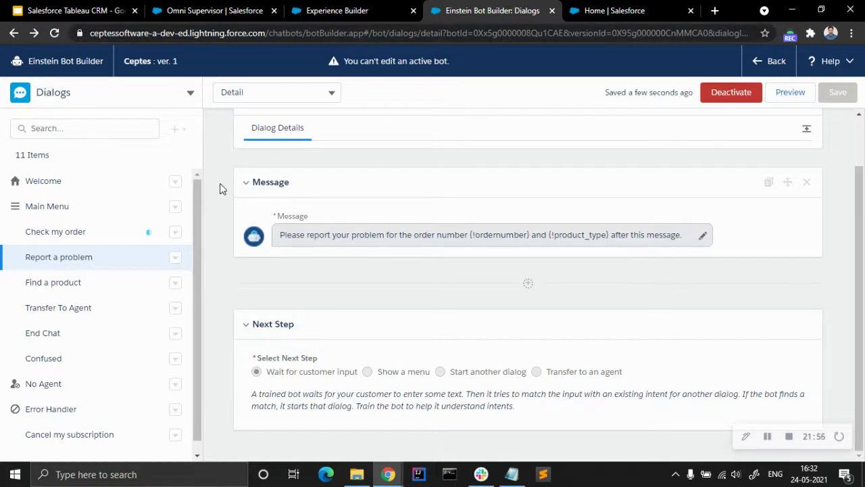
# - Switch to the Omni Supervisor page and set the Omni-Channel status to Available - Chat
pyautogui.click(358, 10)
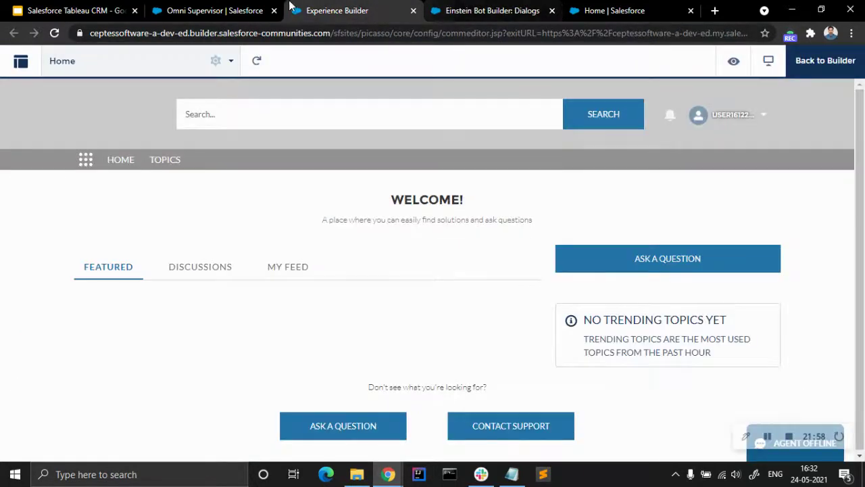
pyautogui.click(216, 10)
pyautogui.click(213, 174)
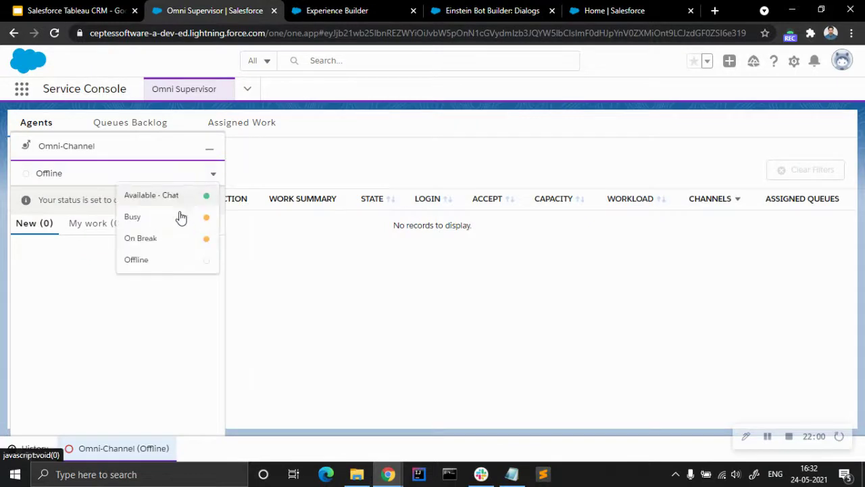
pyautogui.click(166, 203)
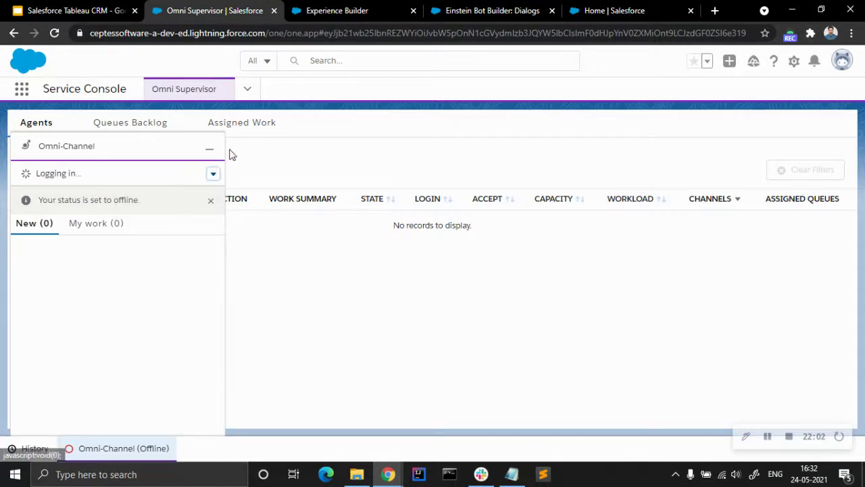
# - Return to Experience Builder, reload it and open the site's preview
pyautogui.click(330, 8)
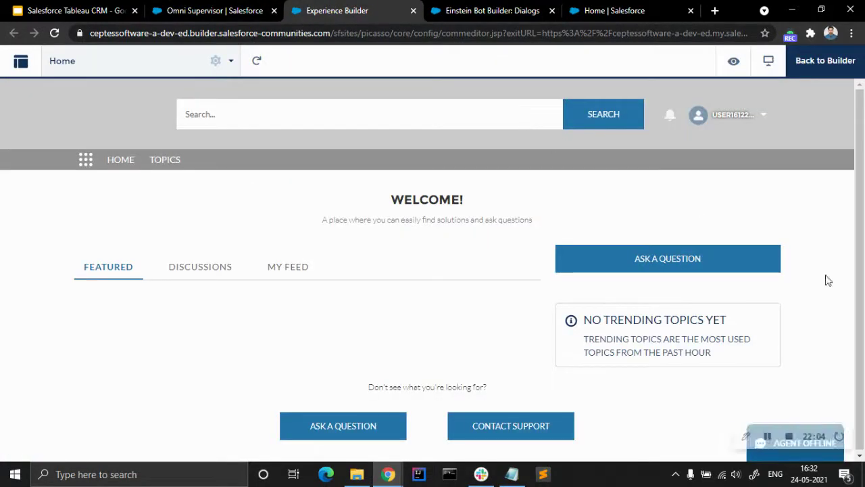
pyautogui.click(54, 33)
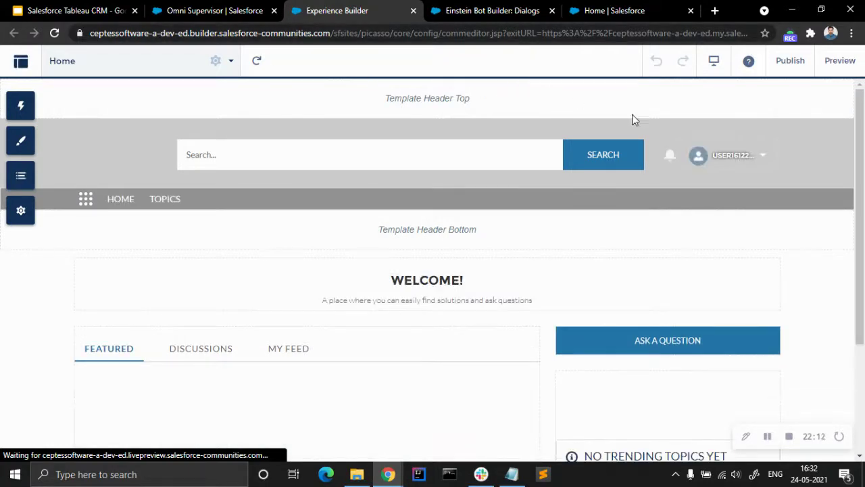
pyautogui.click(838, 61)
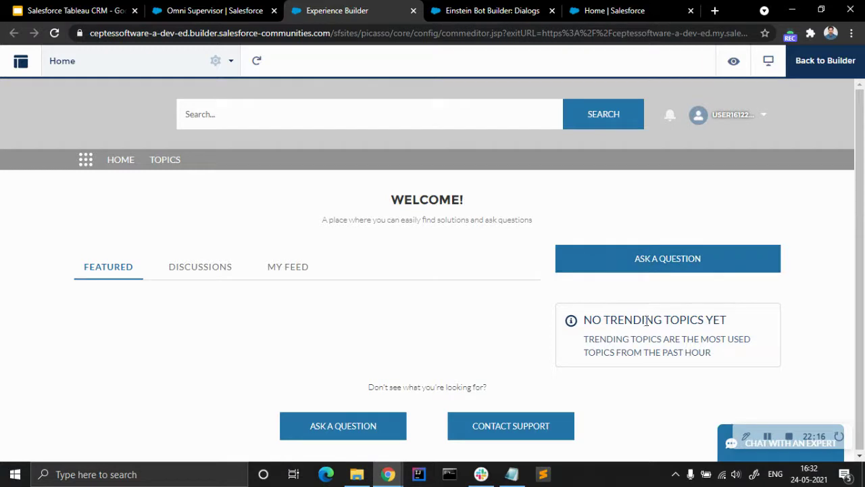
# - Open the expert chat form, set the subject to "test", fill in the web e-mail and start chatting
pyautogui.click(725, 445)
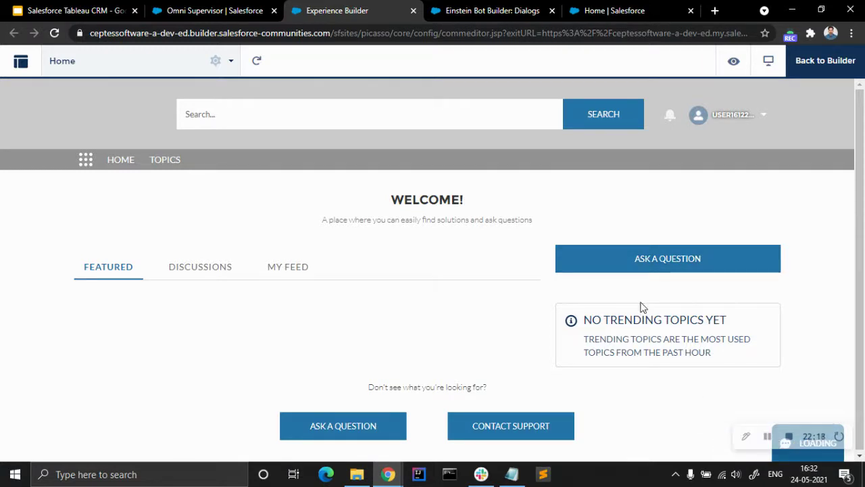
pyautogui.click(685, 310)
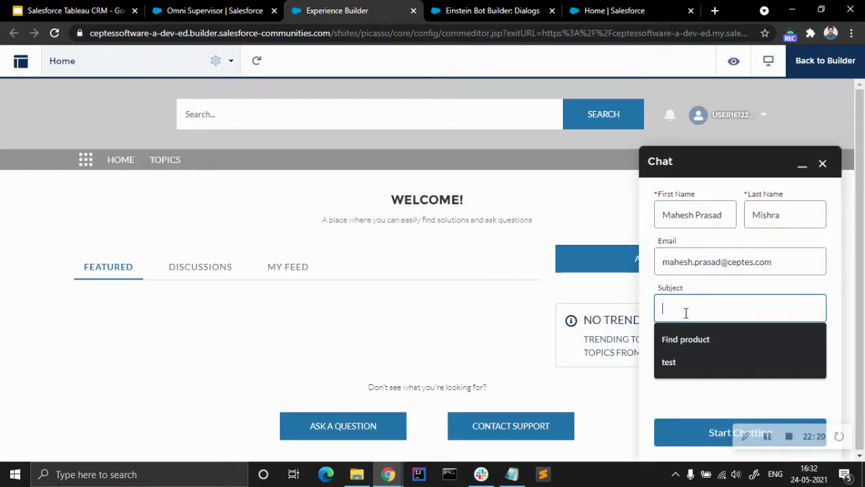
pyautogui.click(686, 361)
pyautogui.click(701, 358)
pyautogui.click(698, 383)
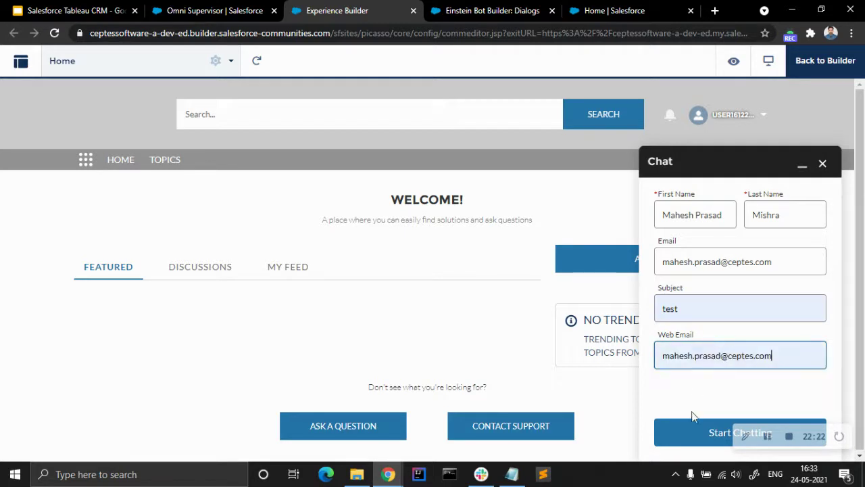
pyautogui.click(693, 431)
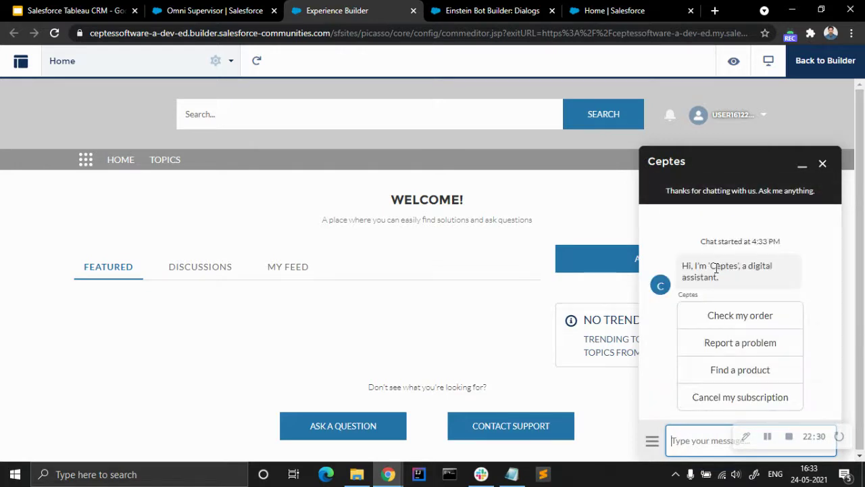
# - Test the bot chat by choosing Find a product and the Sports category, review the replies and request to end the chat
pyautogui.click(757, 375)
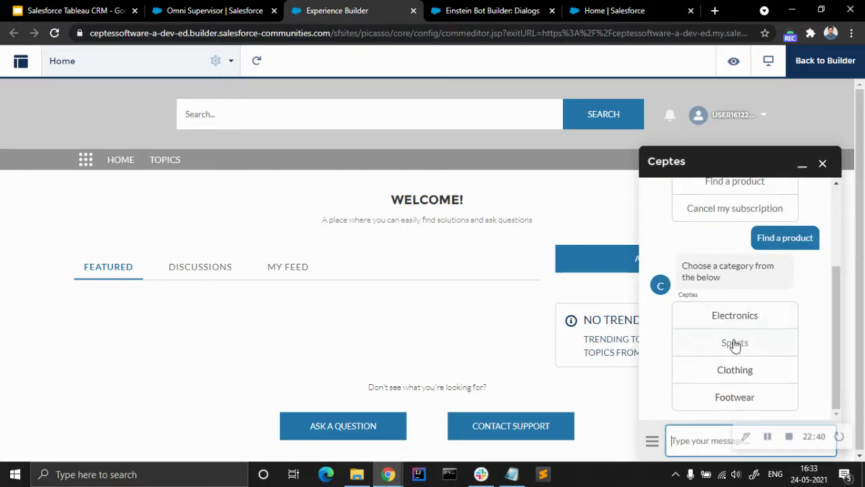
pyautogui.click(735, 343)
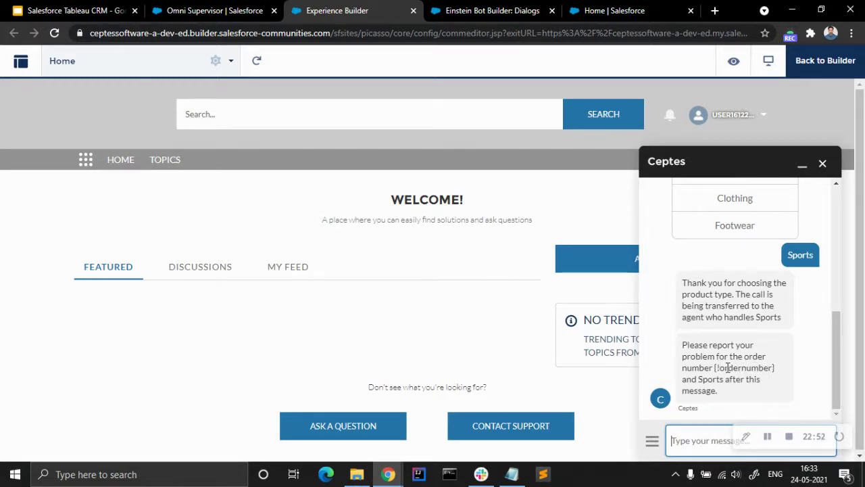
pyautogui.scroll(2, 734, 360)
pyautogui.scroll(-2, 733, 359)
pyautogui.scroll(5, 735, 358)
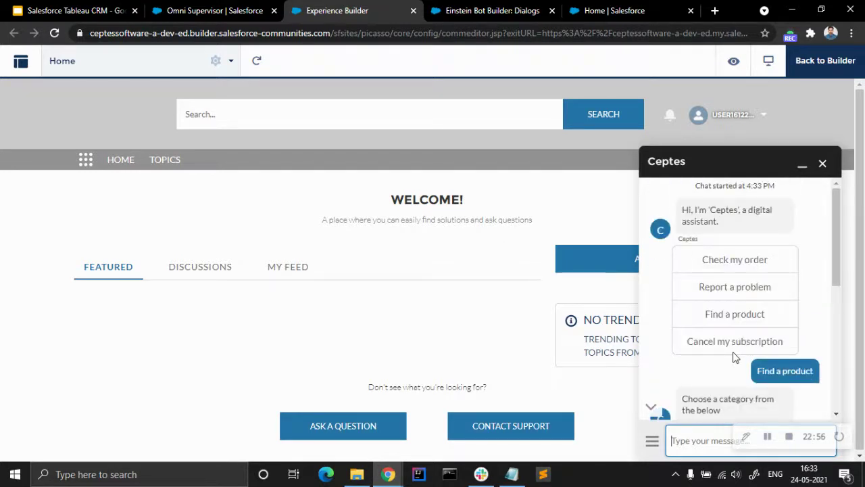
pyautogui.scroll(-6, 735, 357)
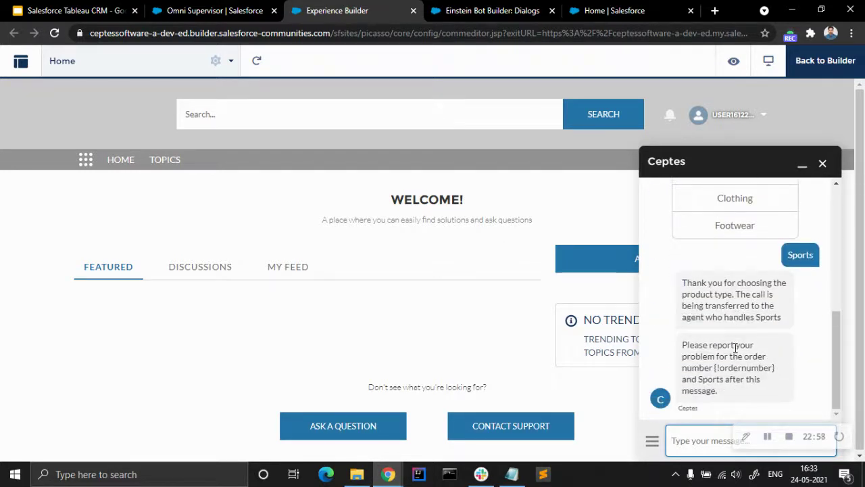
pyautogui.click(823, 163)
# - In Einstein Bot Builder, deactivate the bot and change the Report a problem message to "Please report your problem for the {!product_type} after this message."
pyautogui.click(515, 13)
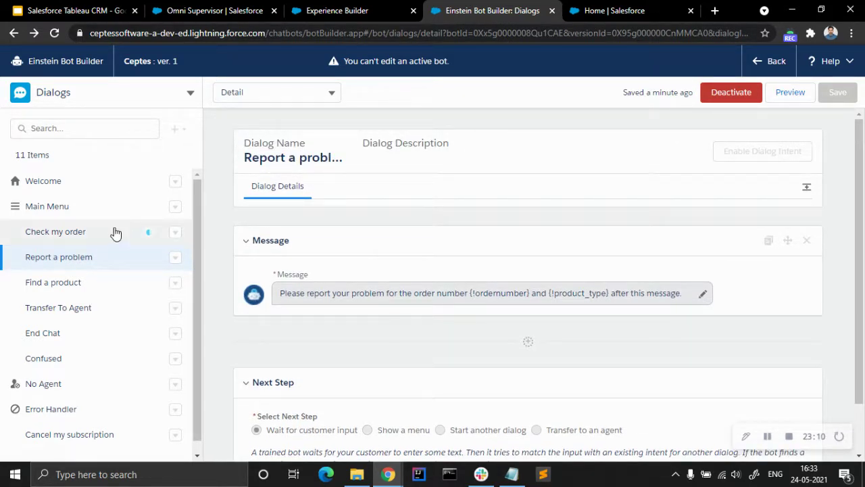
pyautogui.click(735, 91)
pyautogui.click(607, 296)
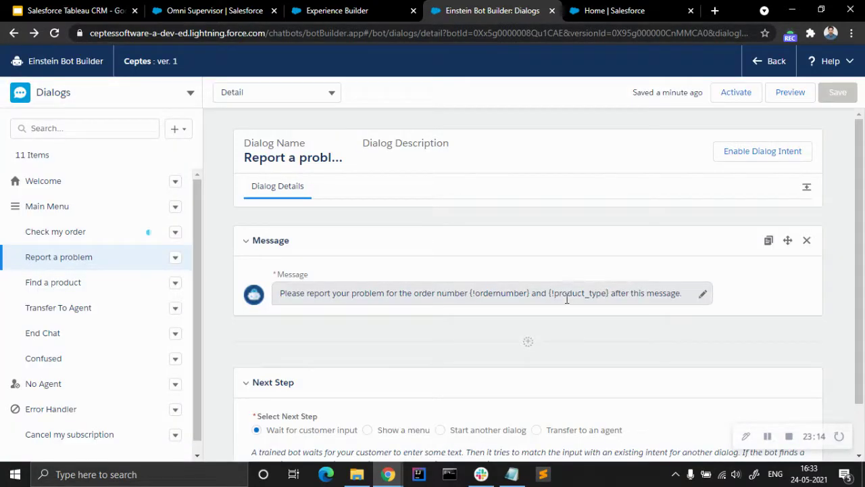
pyautogui.moveTo(530, 293); pyautogui.dragTo(470, 293)
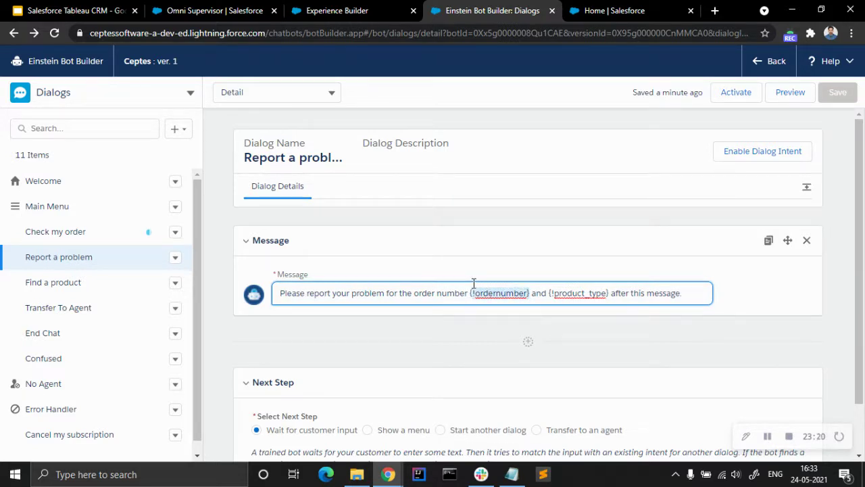
pyautogui.press('BackSpace')
pyautogui.press('BackSpace')
pyautogui.press('BackSpace')
pyautogui.press('BackSpace')
pyautogui.press('BackSpace')
pyautogui.press('BackSpace')
pyautogui.press('BackSpace')
pyautogui.press('BackSpace')
pyautogui.press('BackSpace')
pyautogui.press('BackSpace')
pyautogui.press('BackSpace')
pyautogui.press('BackSpace')
pyautogui.press('BackSpace')
pyautogui.press('BackSpace')
pyautogui.press('BackSpace')
pyautogui.press('BackSpace')
pyautogui.press('BackSpace')
pyautogui.press('BackSpace')
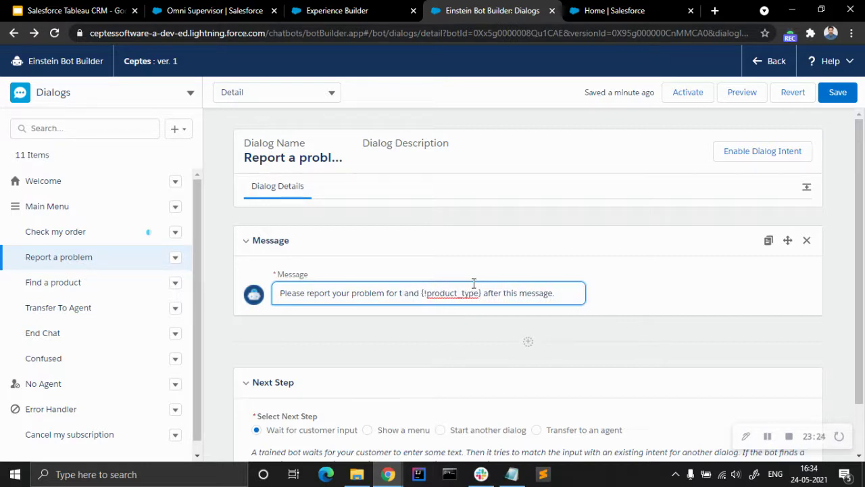
pyautogui.press('BackSpace')
pyautogui.press('BackSpace')
pyautogui.press('BackSpace')
pyautogui.press('BackSpace')
pyautogui.write('the')
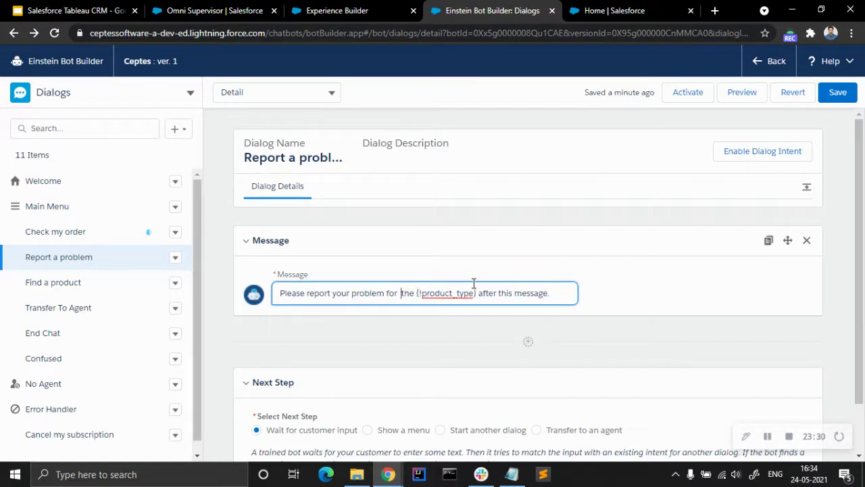
pyautogui.press('BackSpace')
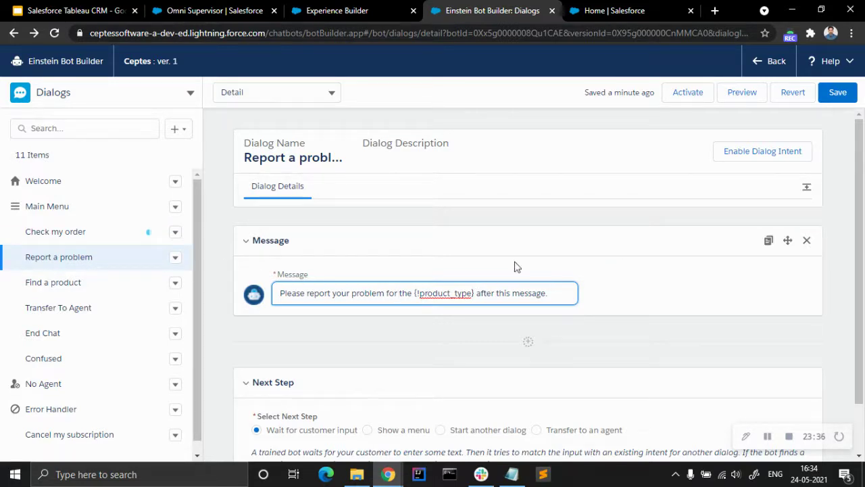
# - Save the edited Report a problem dialog and activate the Ceptes bot
pyautogui.click(531, 233)
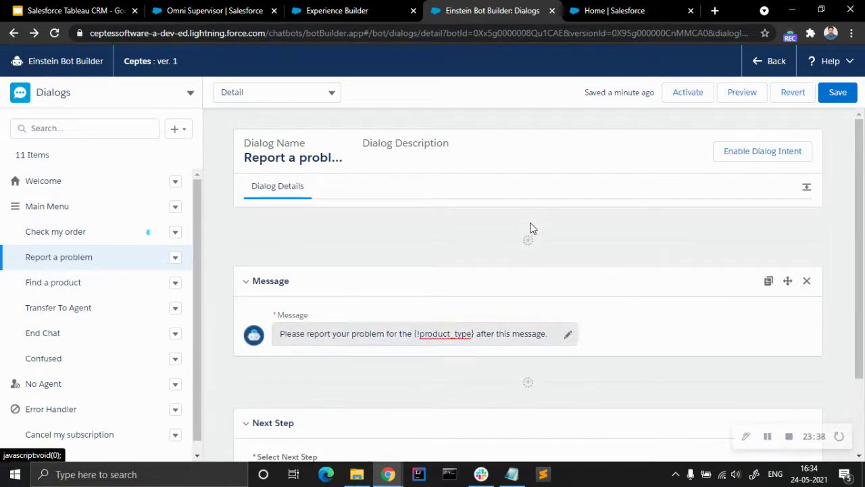
pyautogui.click(838, 94)
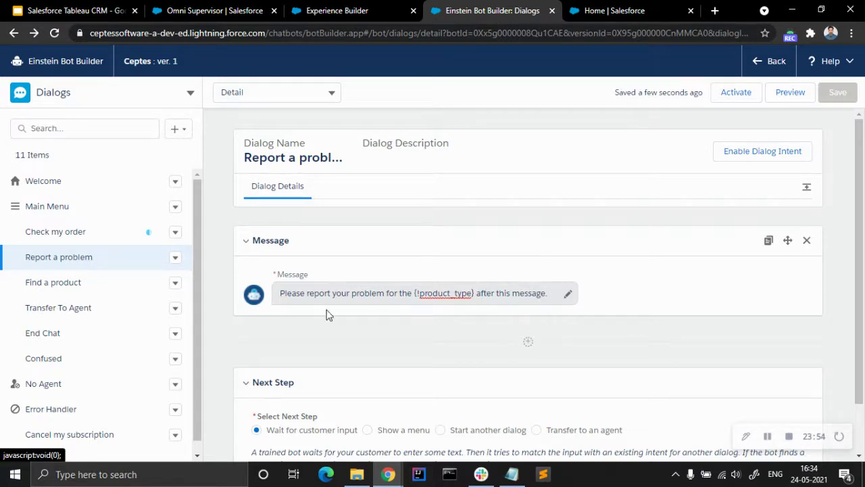
pyautogui.click(746, 98)
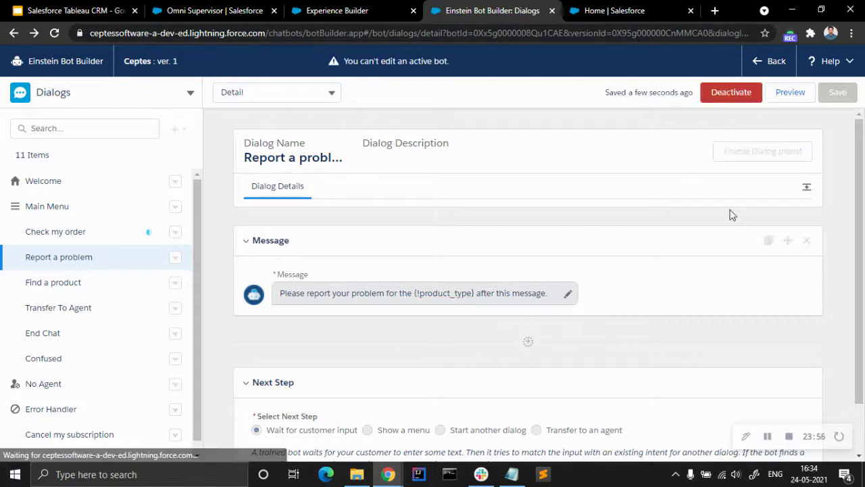
# - Return to the Experience Builder preview, confirm ending the previous chat and close it
pyautogui.click(383, 6)
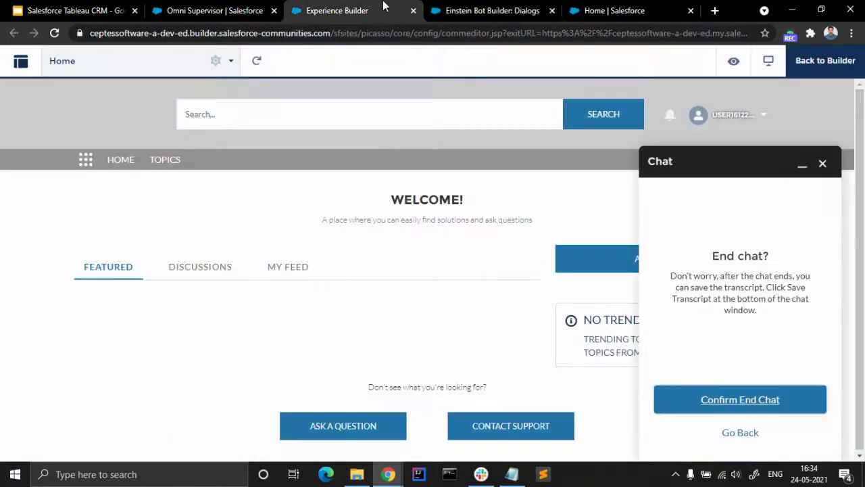
pyautogui.click(751, 401)
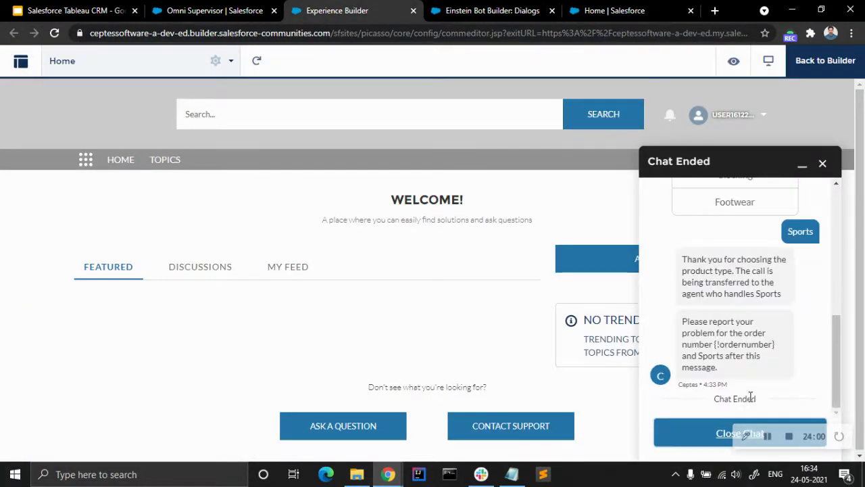
pyautogui.click(720, 434)
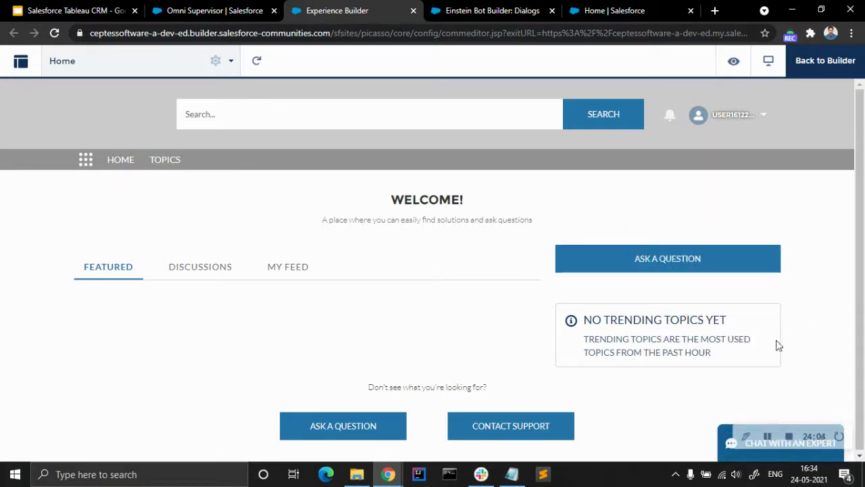
# - Open the expert chat form again, fill in the contact details and start a new chat with the bot
pyautogui.click(727, 447)
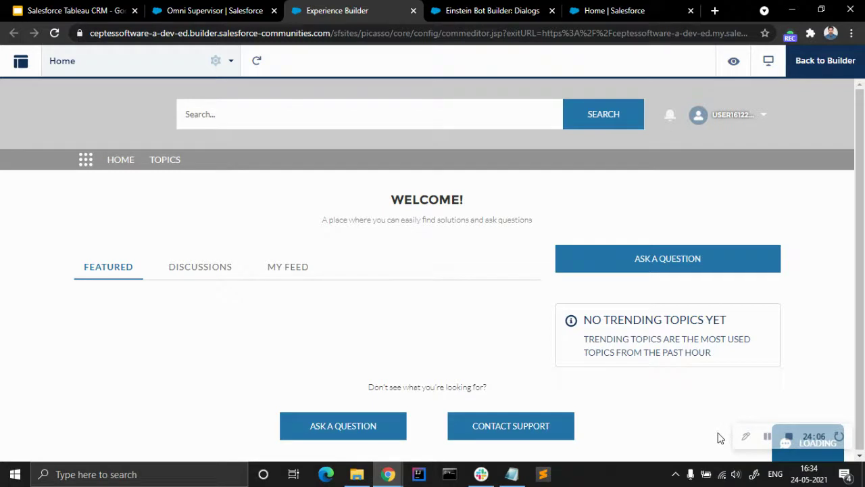
pyautogui.click(702, 313)
pyautogui.click(693, 360)
pyautogui.click(693, 358)
pyautogui.click(690, 385)
pyautogui.click(717, 436)
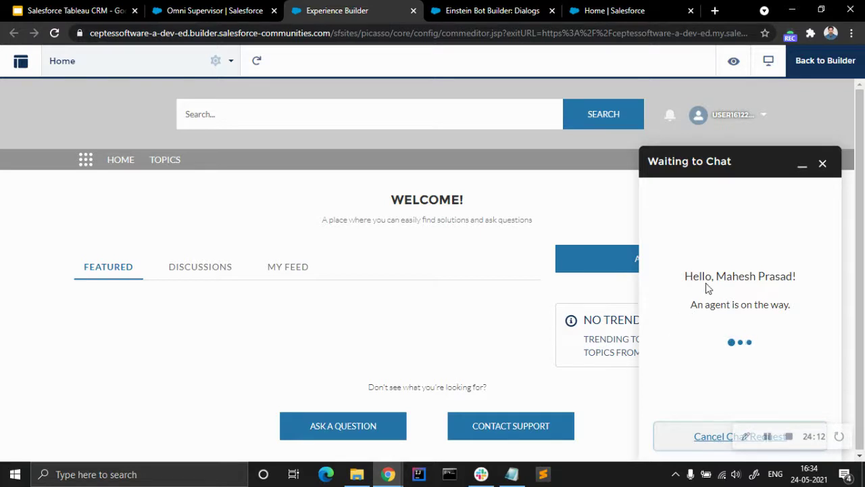
pyautogui.click(454, 6)
pyautogui.click(420, 8)
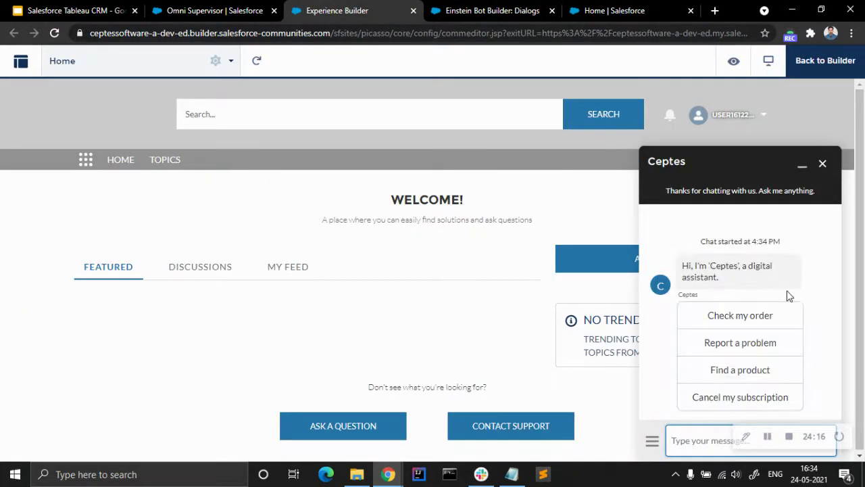
# - Choose Find a product and the Footwear category in the chat, and send "It is not shipped" as the problem
pyautogui.click(738, 372)
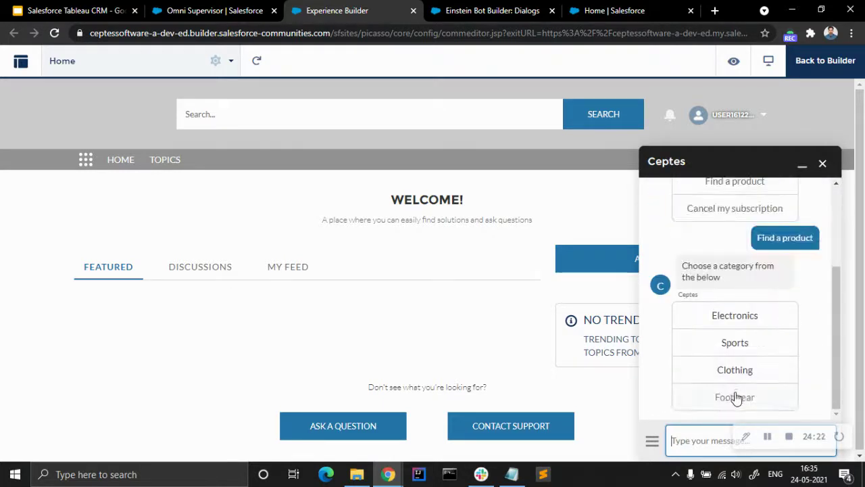
pyautogui.click(736, 397)
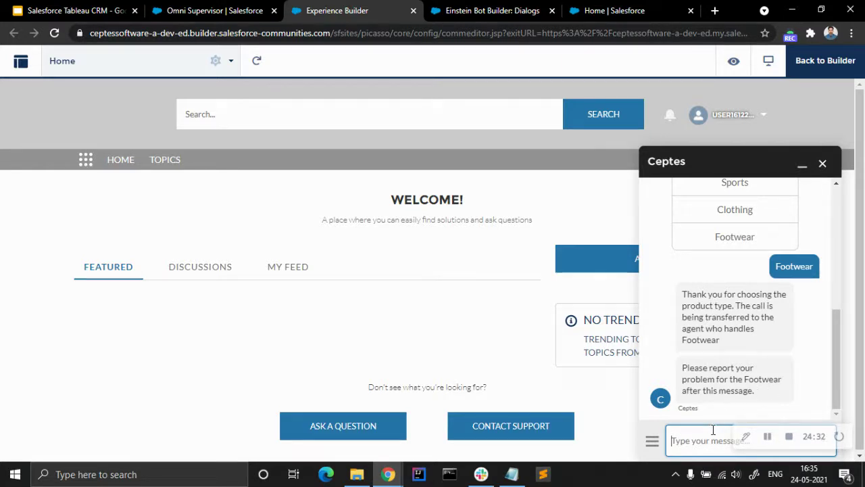
pyautogui.write('It is not shippe')
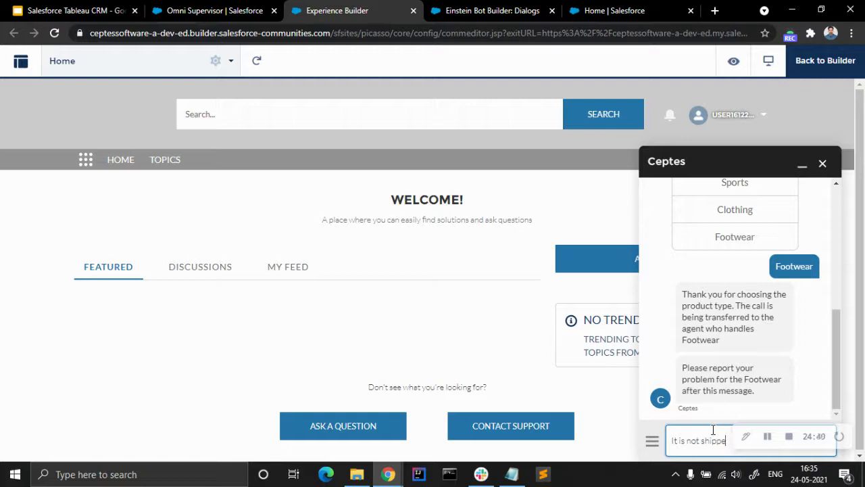
pyautogui.write('d')
pyautogui.press('Return')
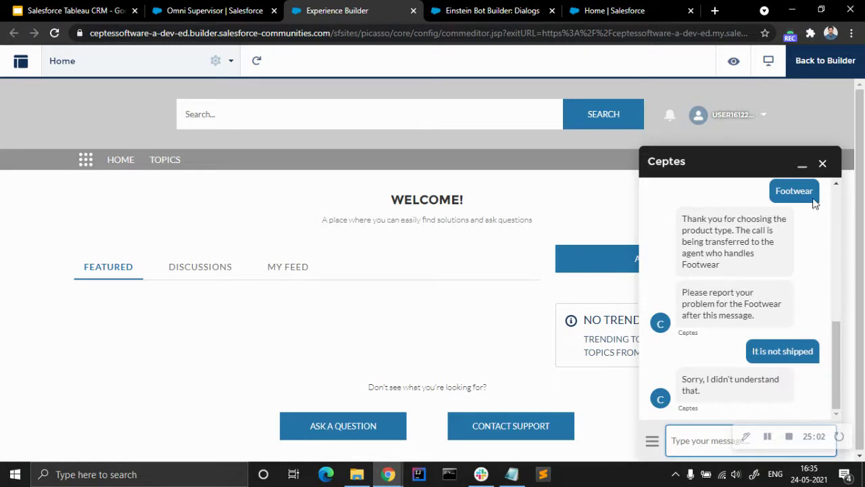
# - End the Footwear test chat and close the chat window
pyautogui.click(822, 162)
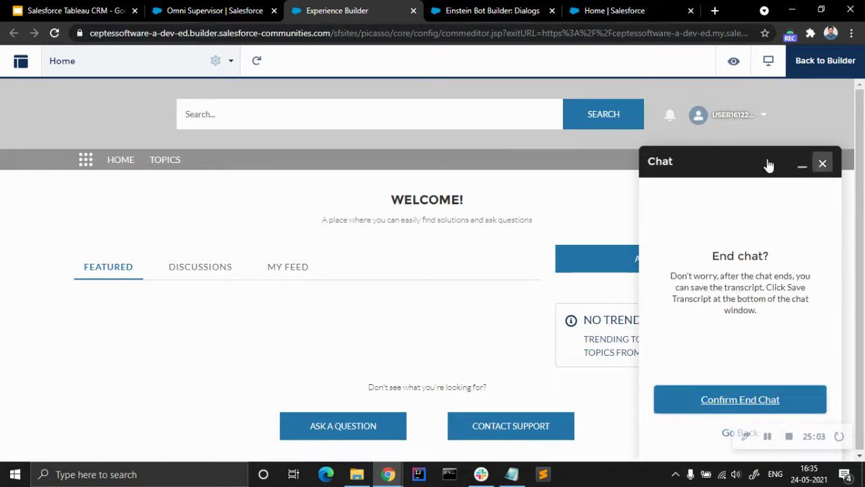
pyautogui.click(729, 404)
pyautogui.click(720, 438)
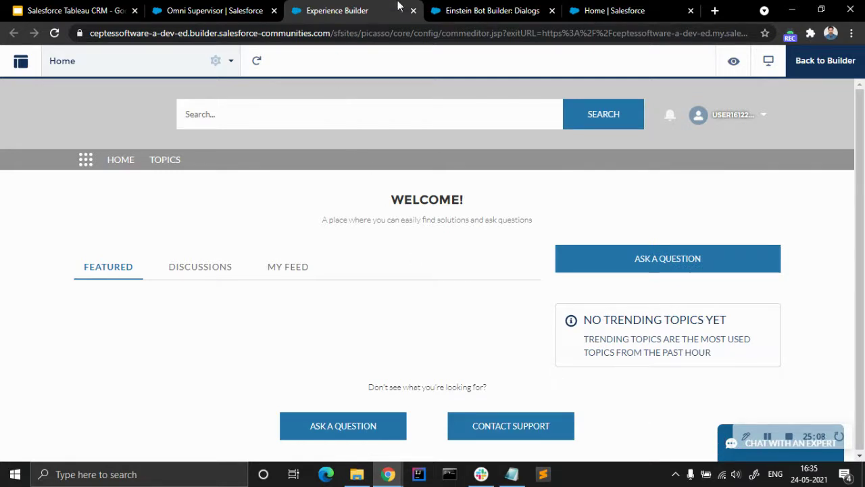
# - Switch to Einstein Bot Builder, examine the bot's Model Management and Performance pages, and return to its Dialogs
pyautogui.click(492, 10)
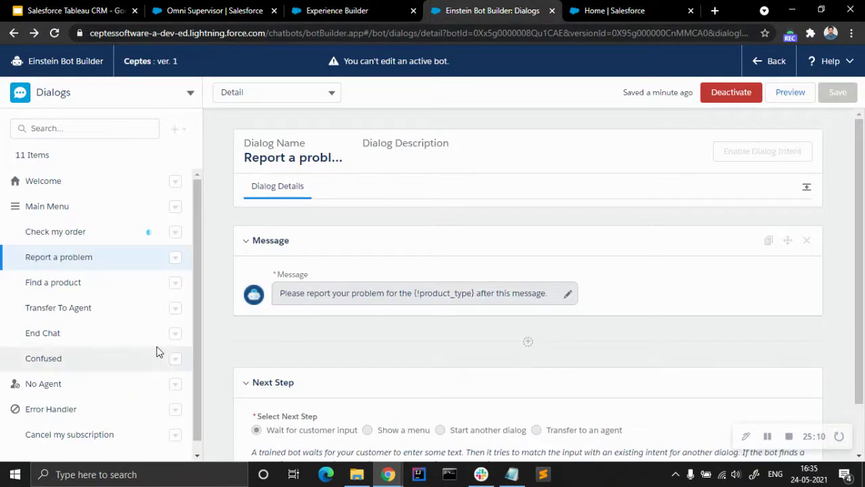
pyautogui.click(183, 97)
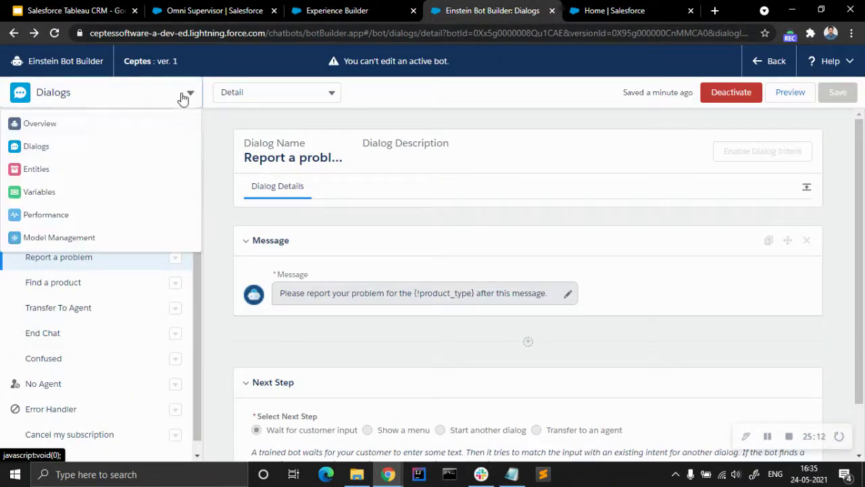
pyautogui.click(77, 239)
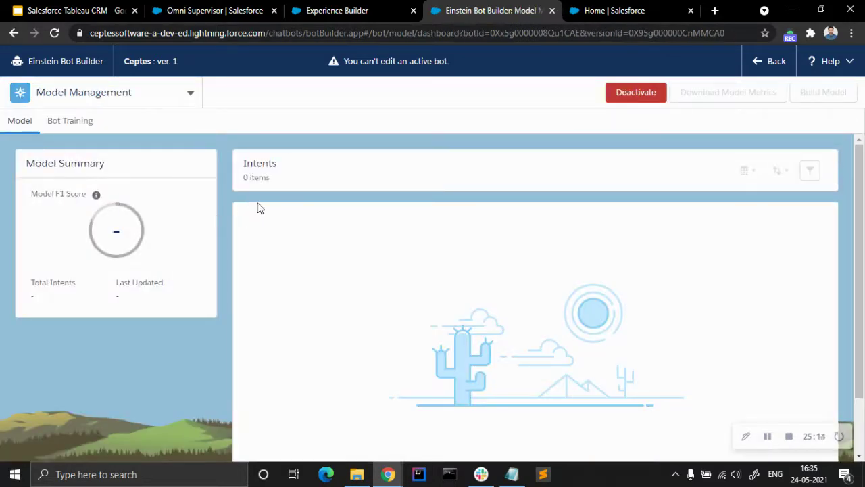
pyautogui.click(174, 93)
pyautogui.click(85, 214)
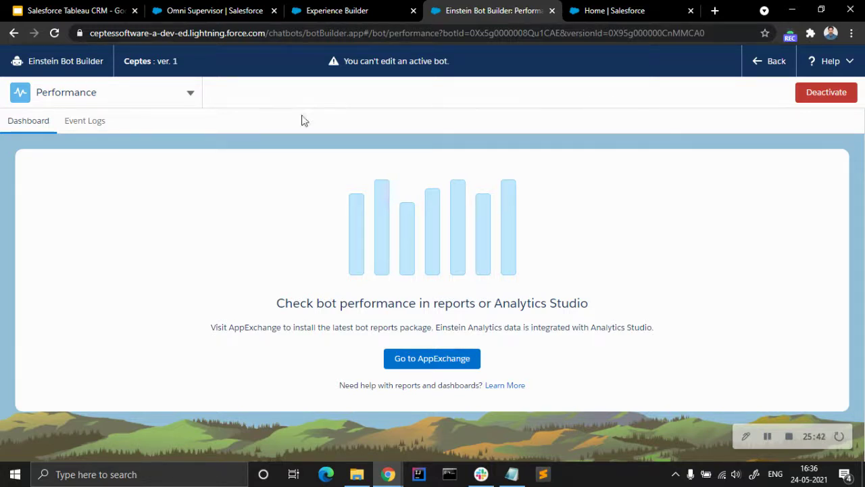
pyautogui.click(91, 100)
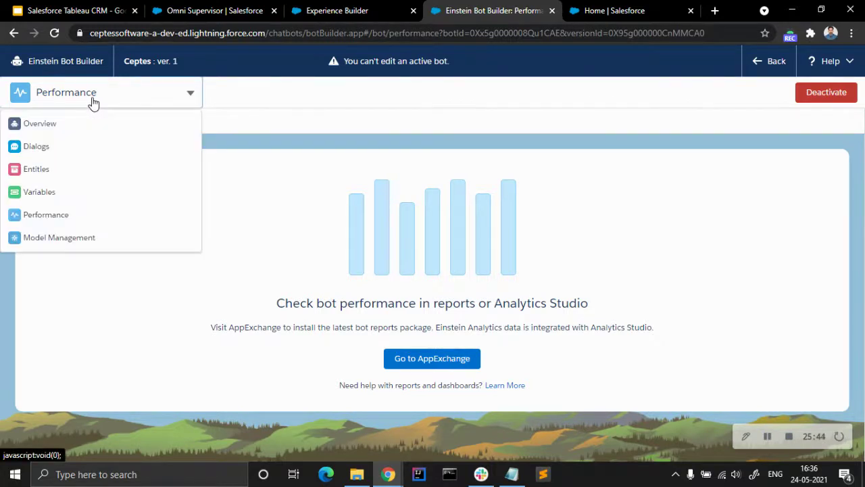
pyautogui.click(42, 145)
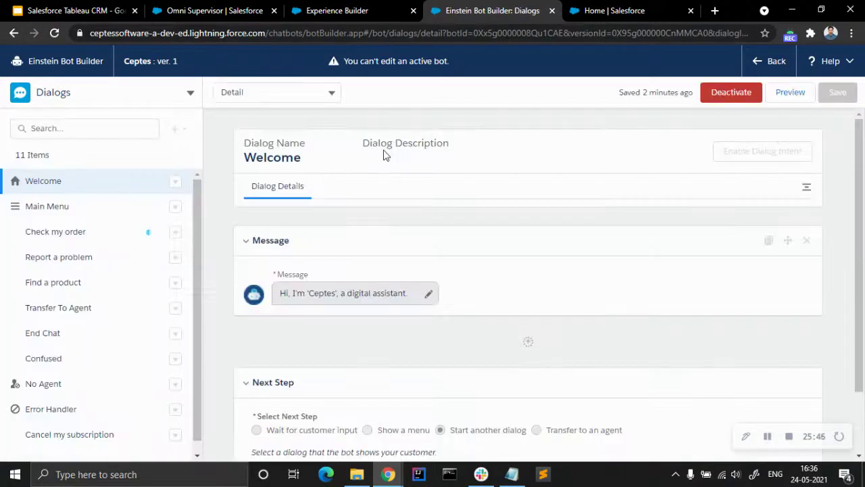